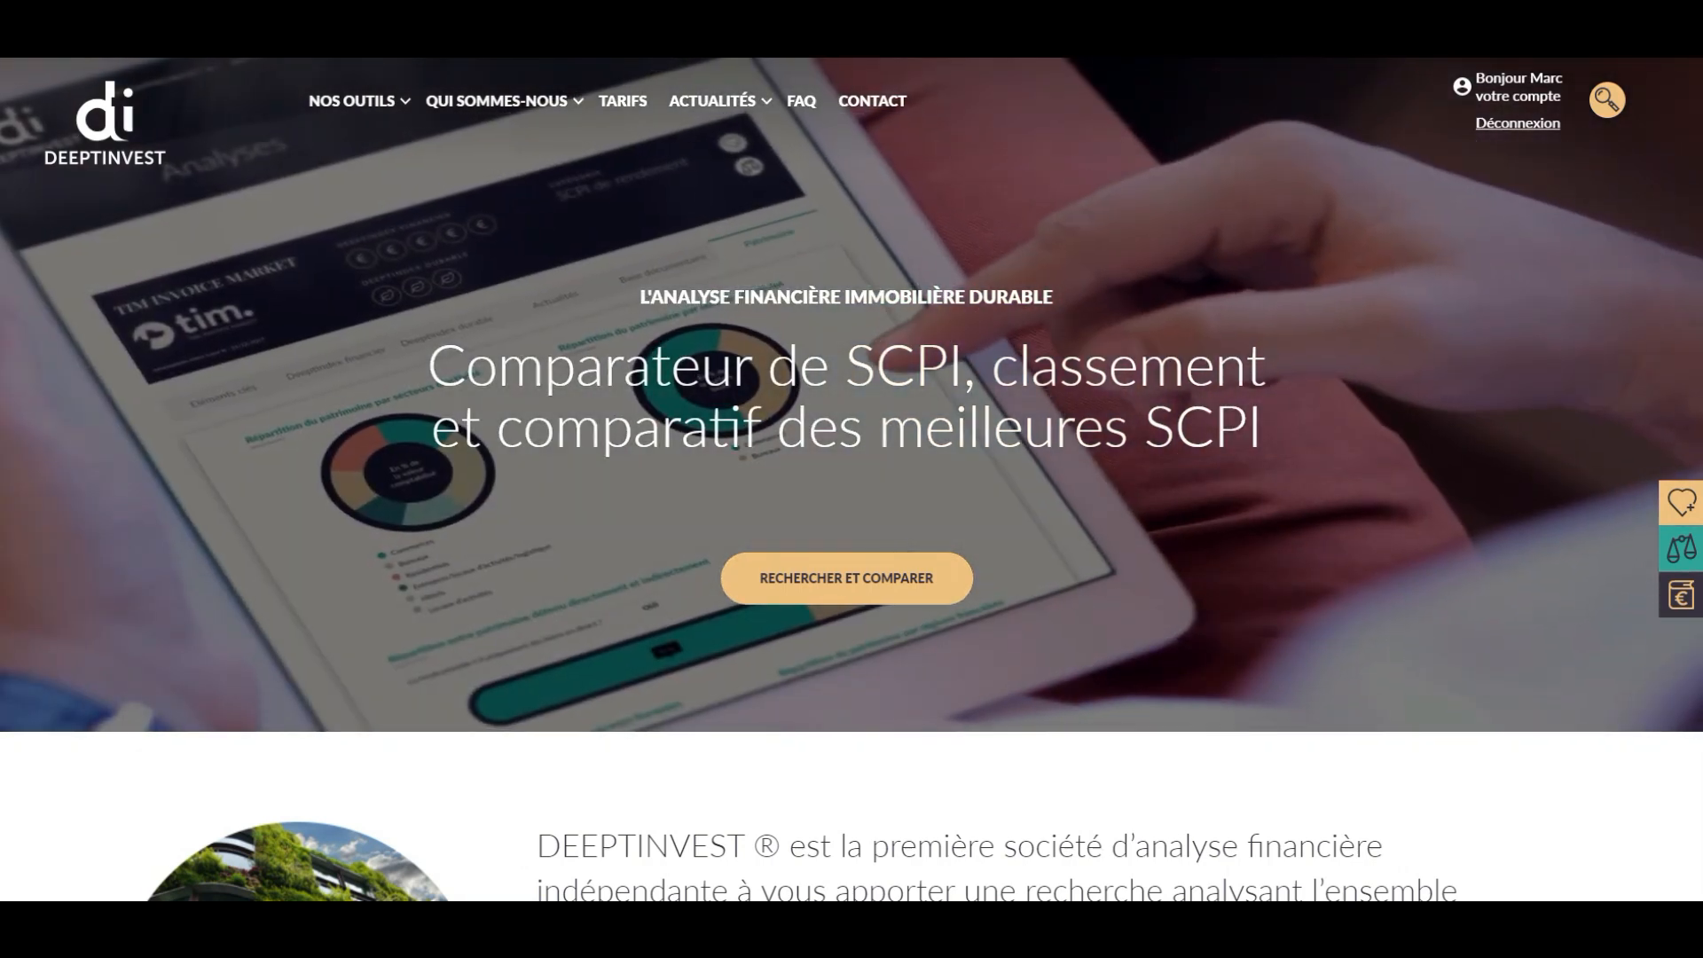
# Step: Open the portfolio allocation tool and go to the list of saved portfolios
pyautogui.moveTo(352, 101)
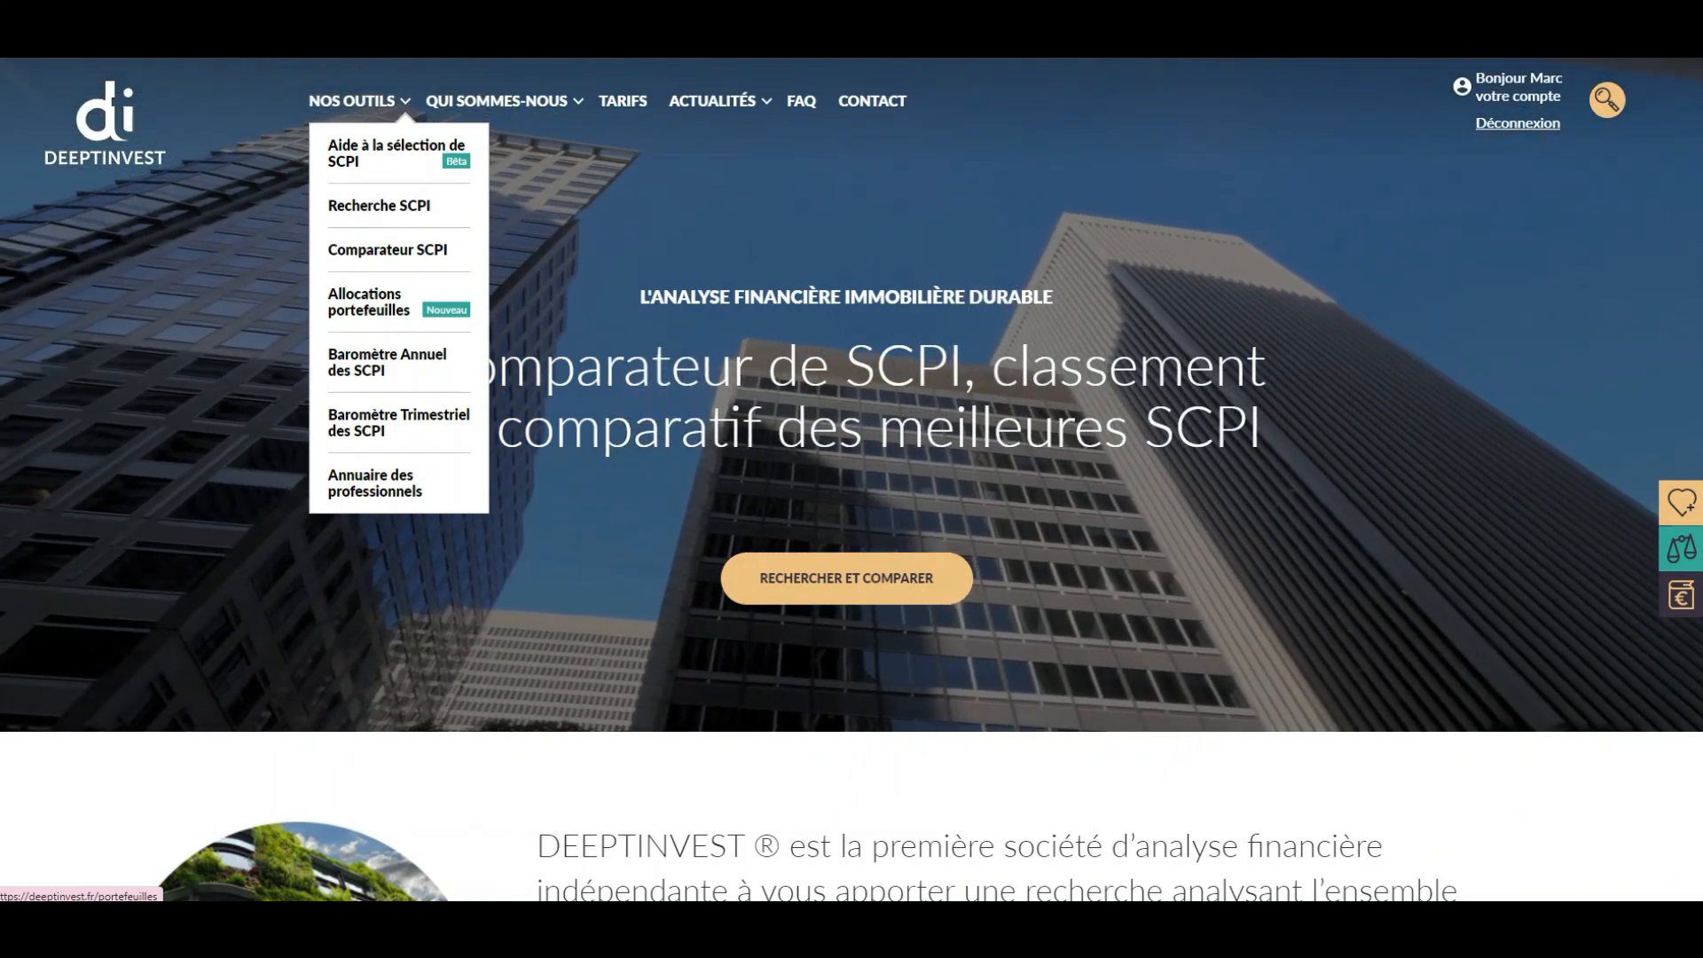
pyautogui.click(369, 302)
pyautogui.scroll(-3, 701, 553)
pyautogui.scroll(-9, 701, 553)
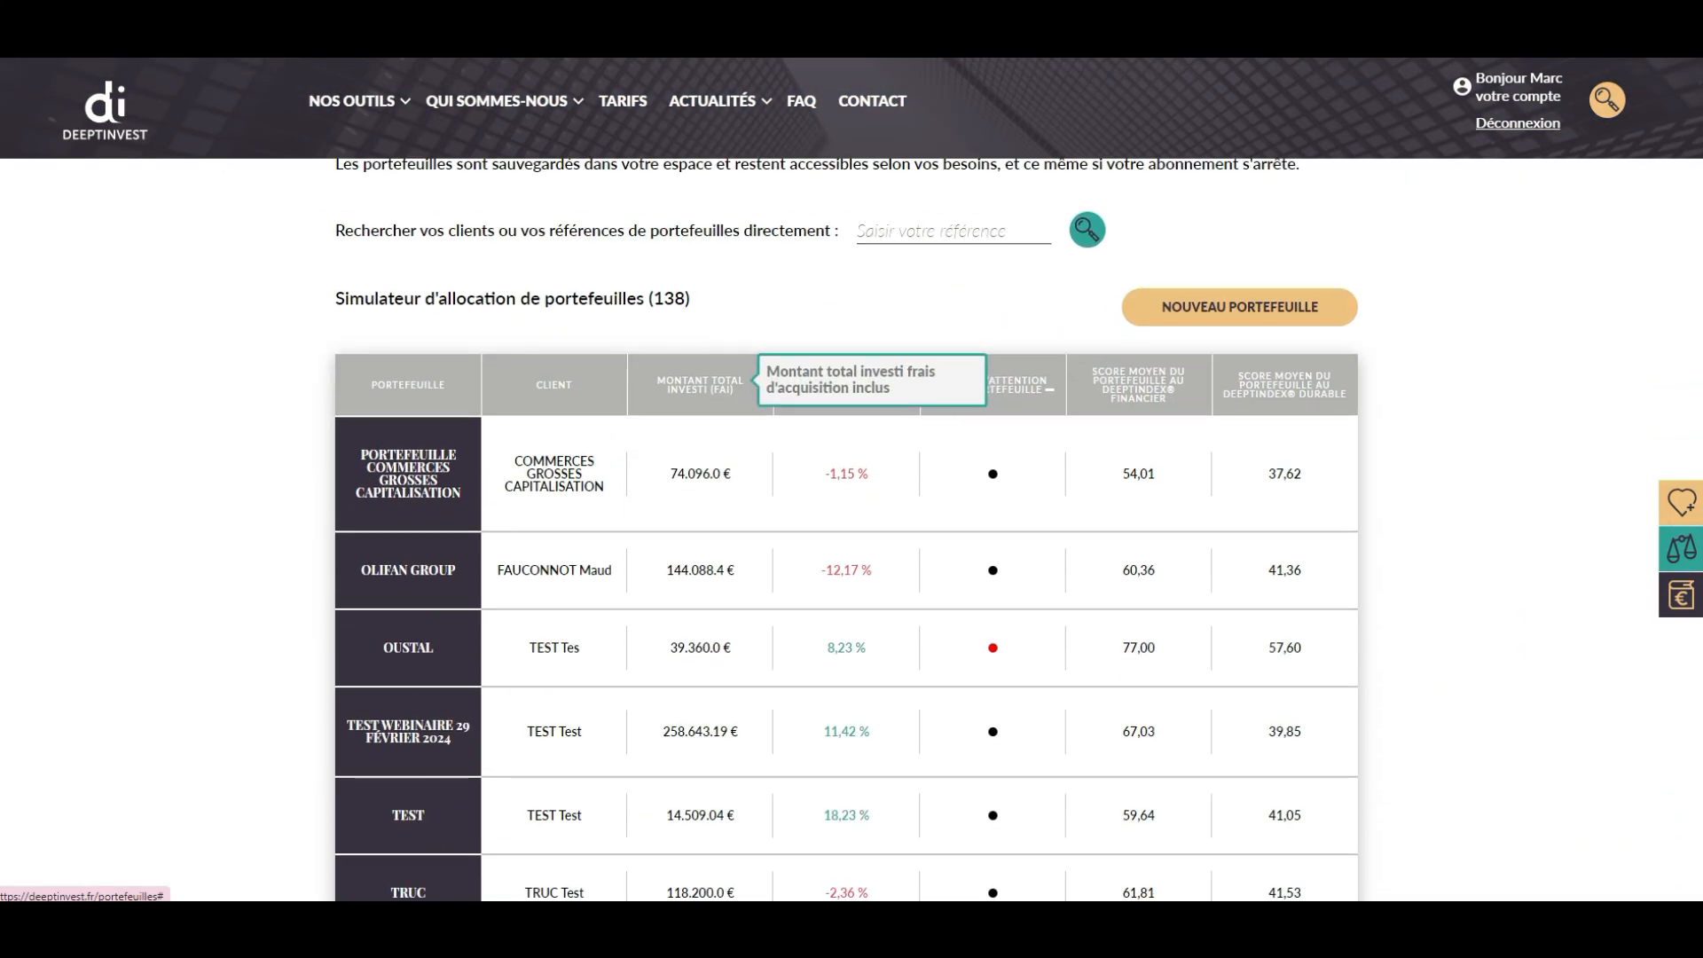
pyautogui.scroll(7, 847, 532)
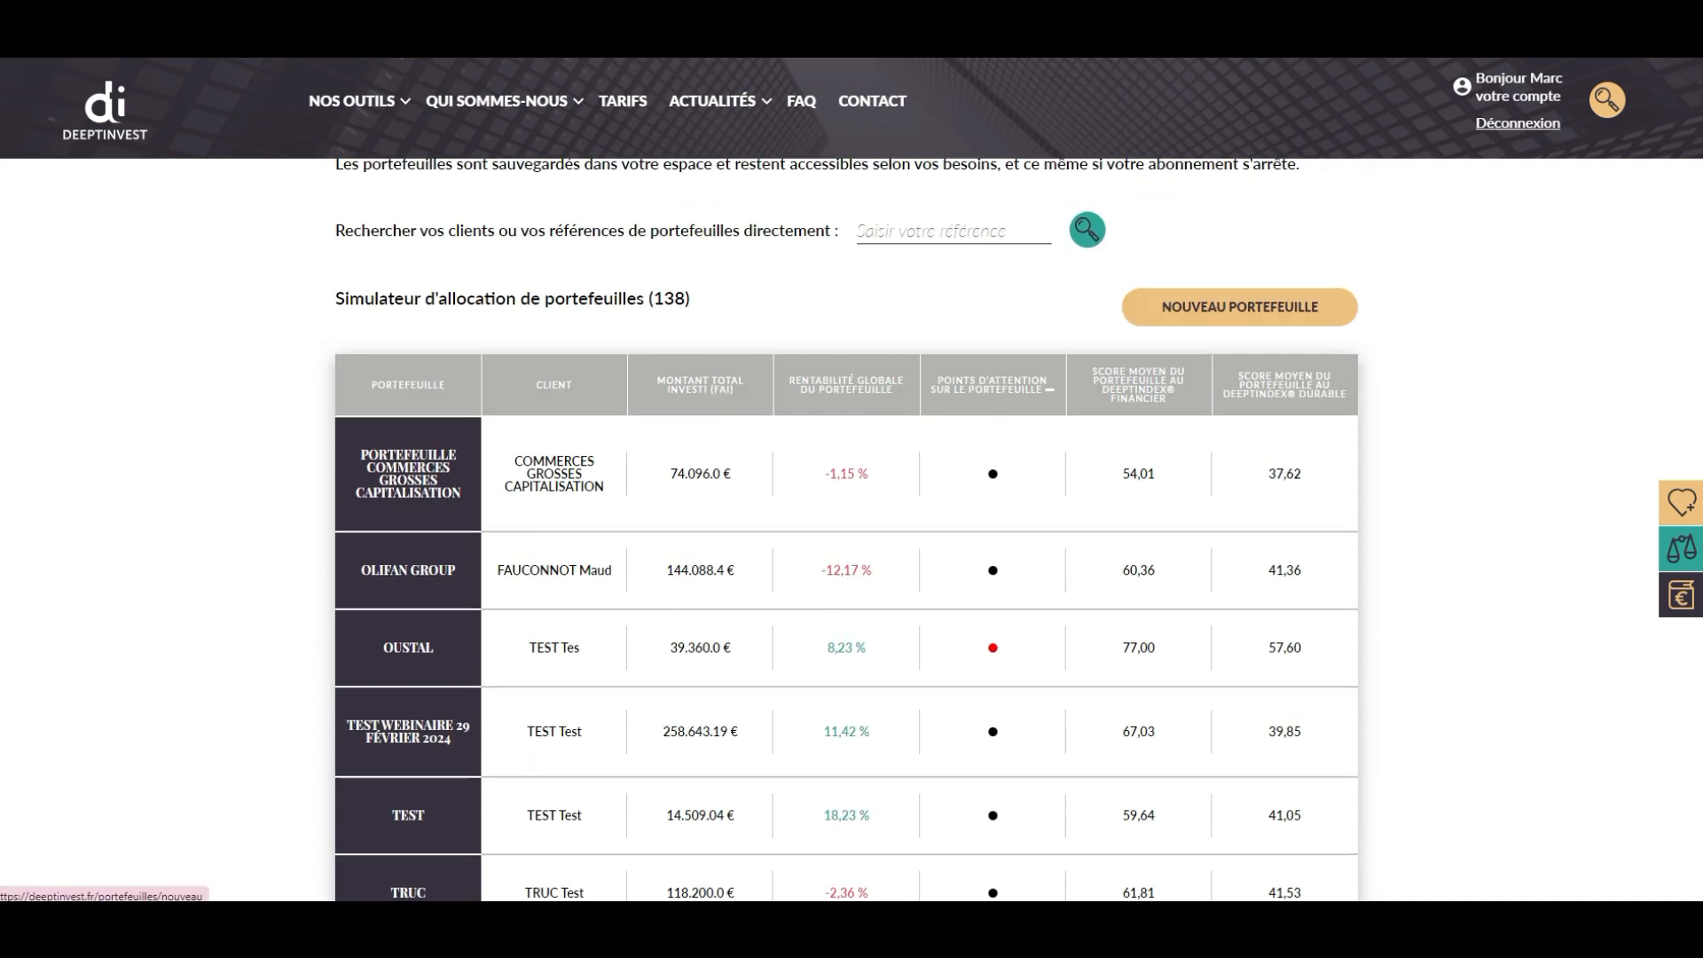
# Step: Create a new portfolio named "formations" and continue to the client information
pyautogui.click(1239, 307)
pyautogui.scroll(-1, 847, 532)
pyautogui.scroll(-2, 847, 533)
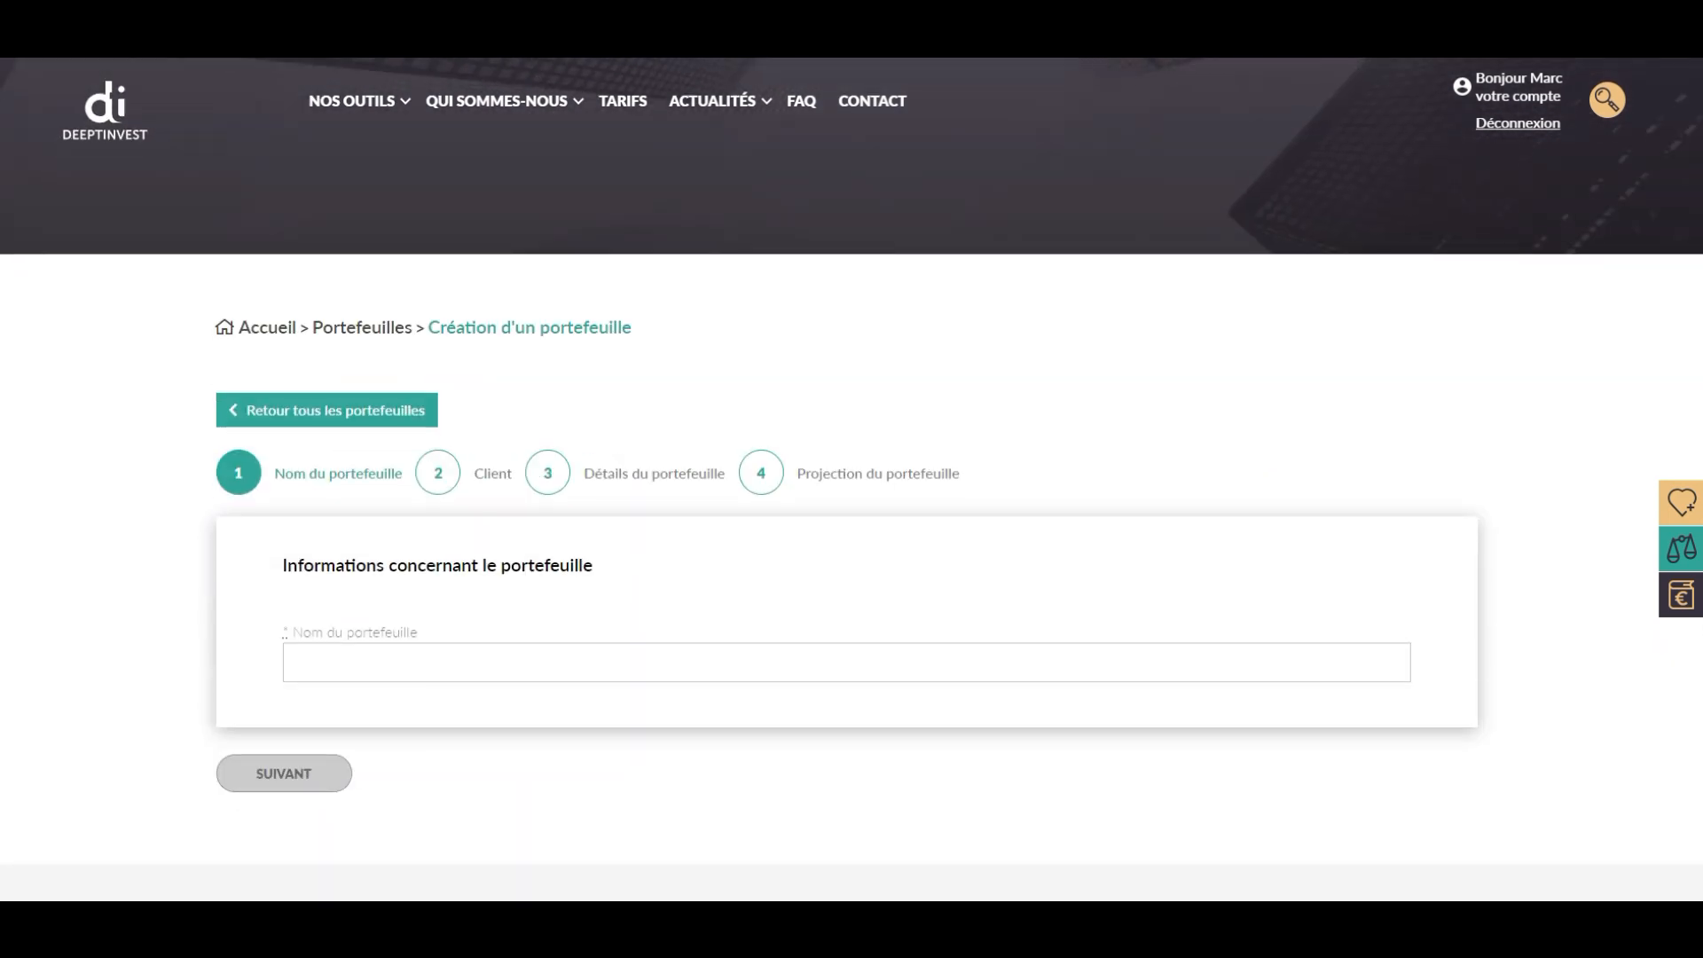
pyautogui.click(846, 662)
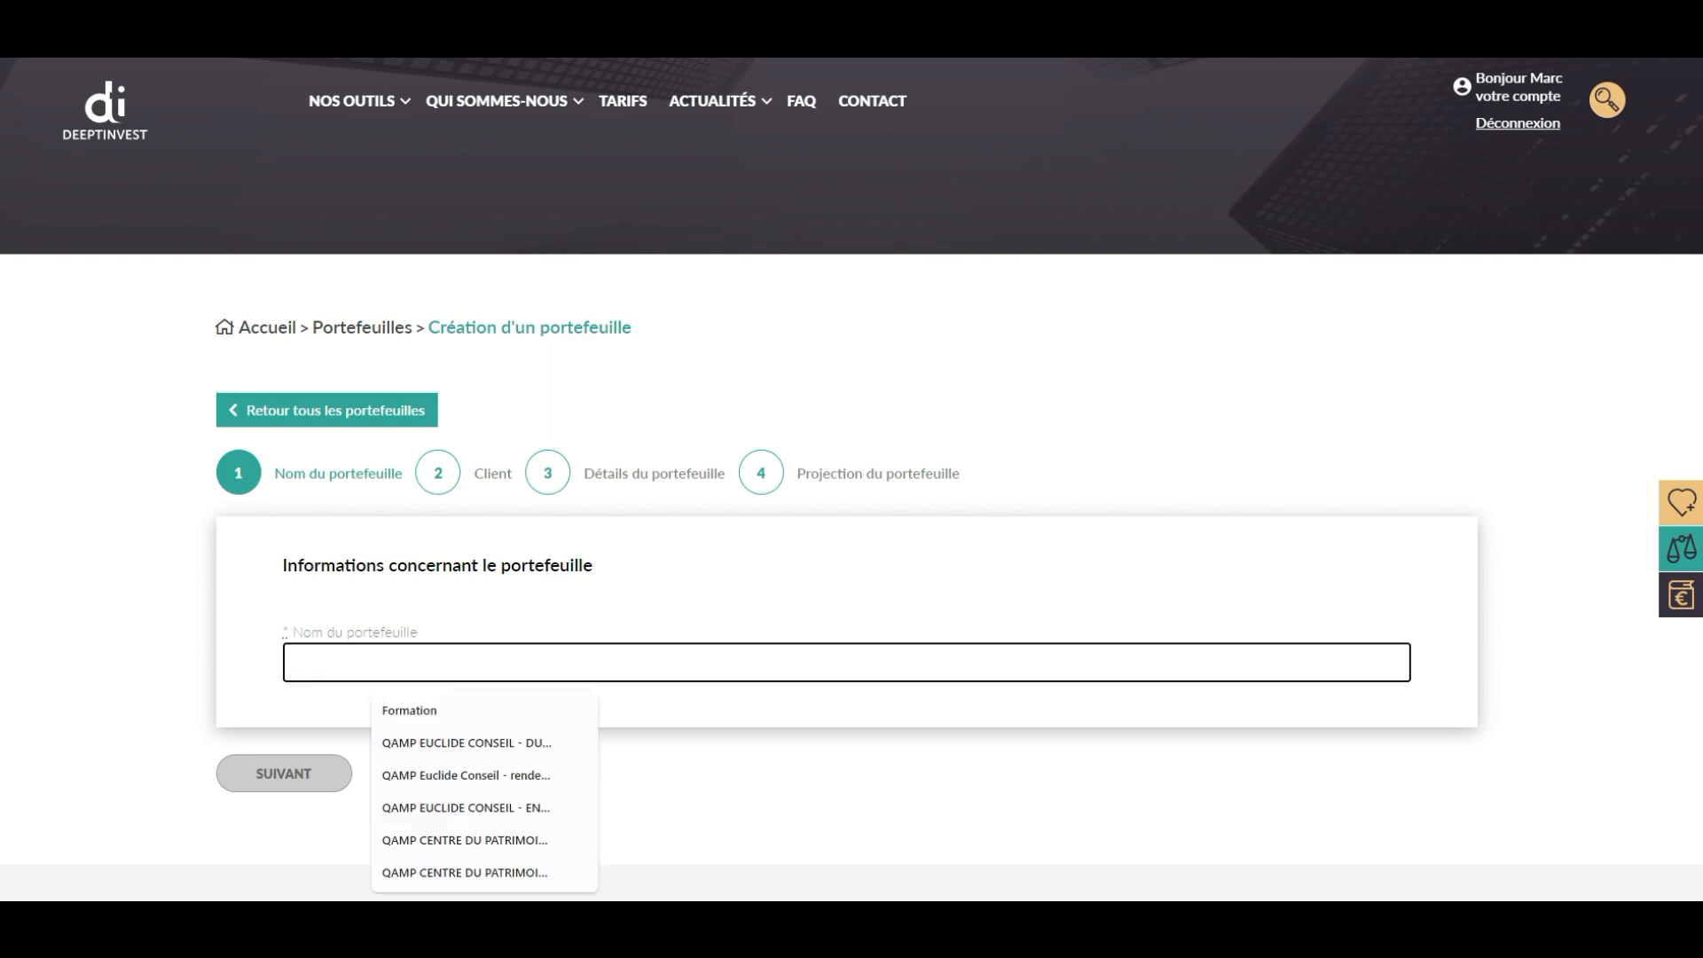
pyautogui.write('fo')
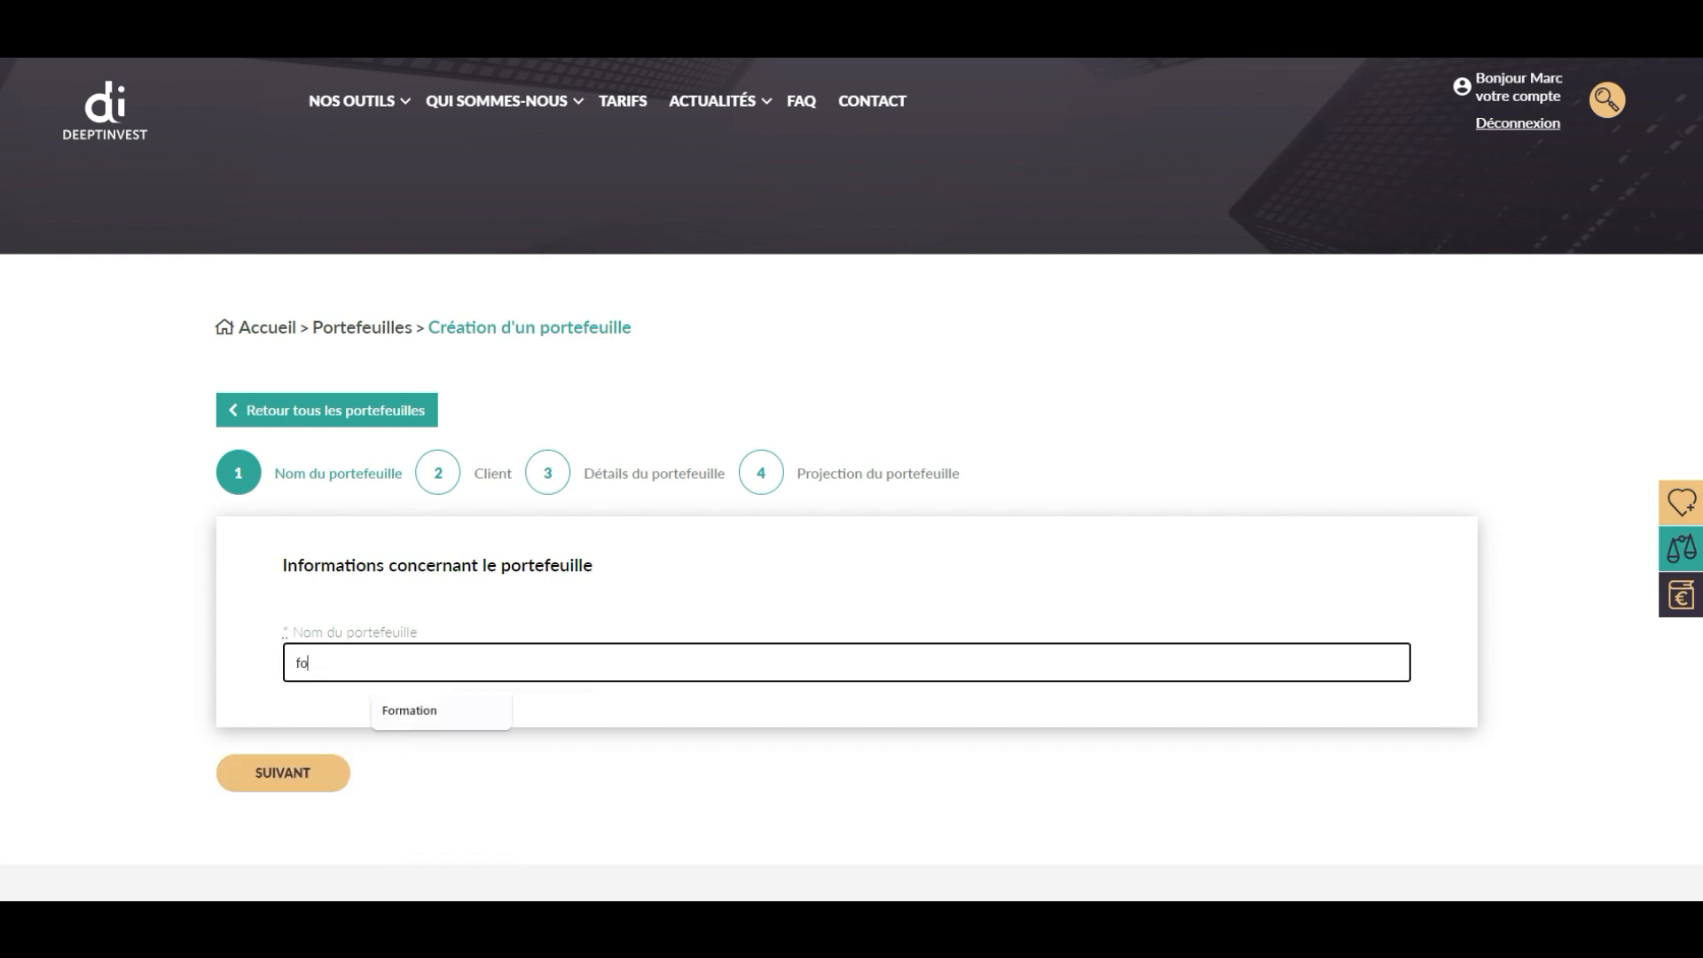
pyautogui.write('rmations')
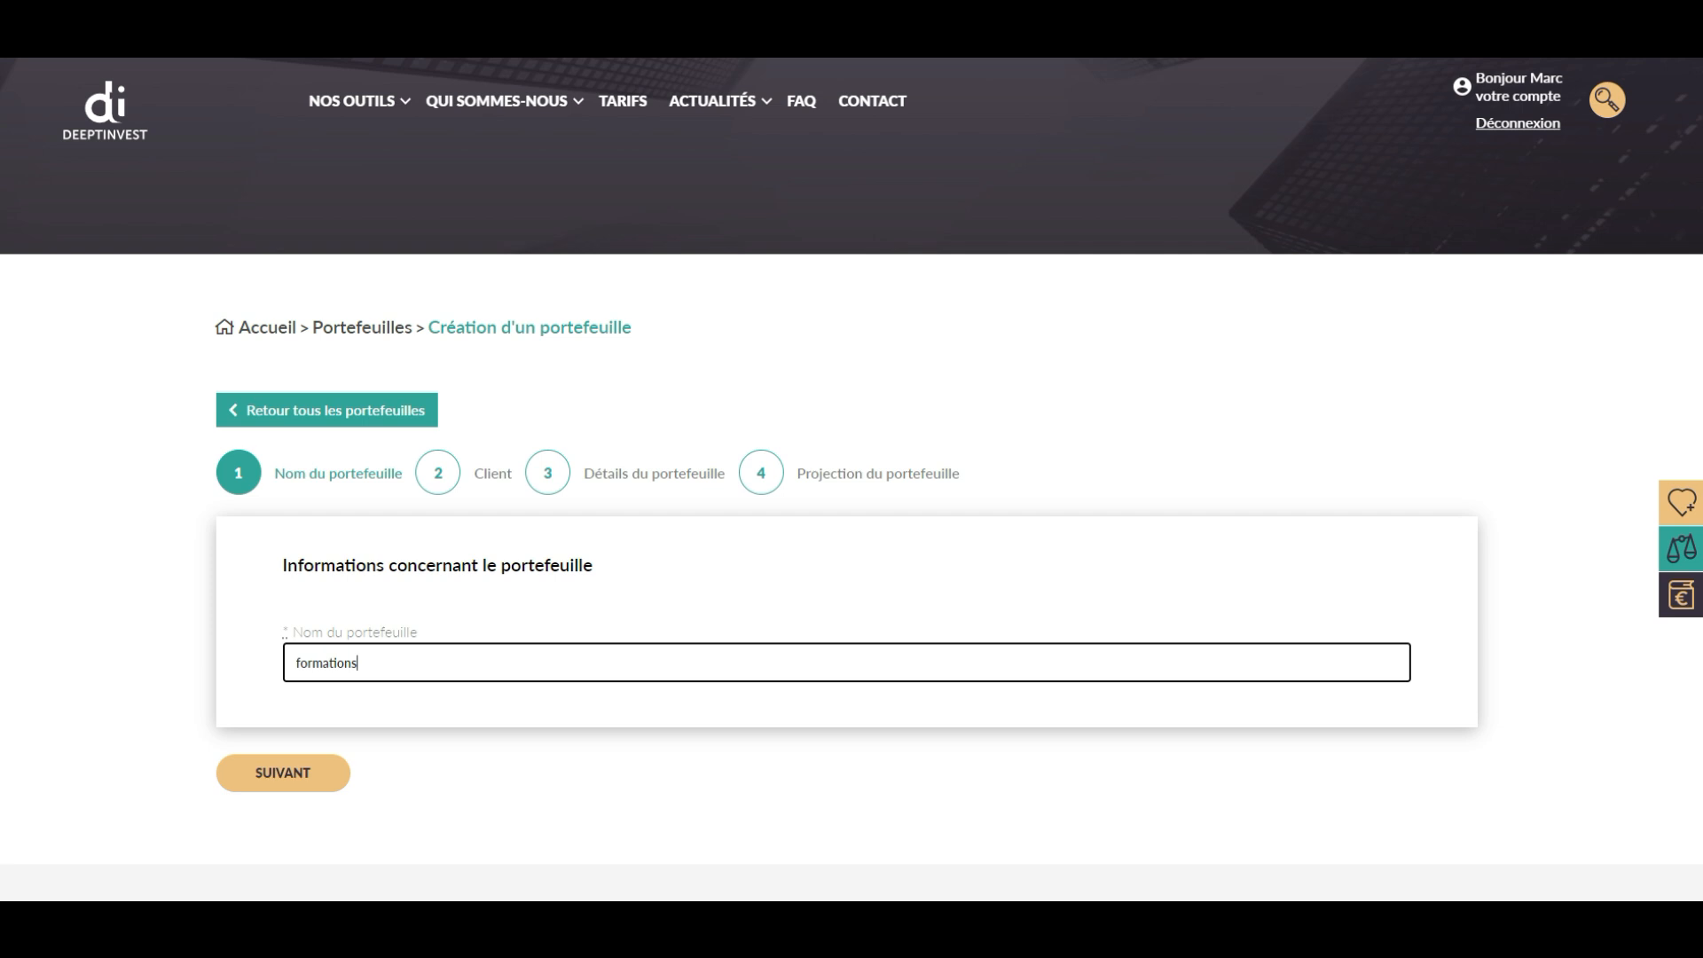
pyautogui.press('Return')
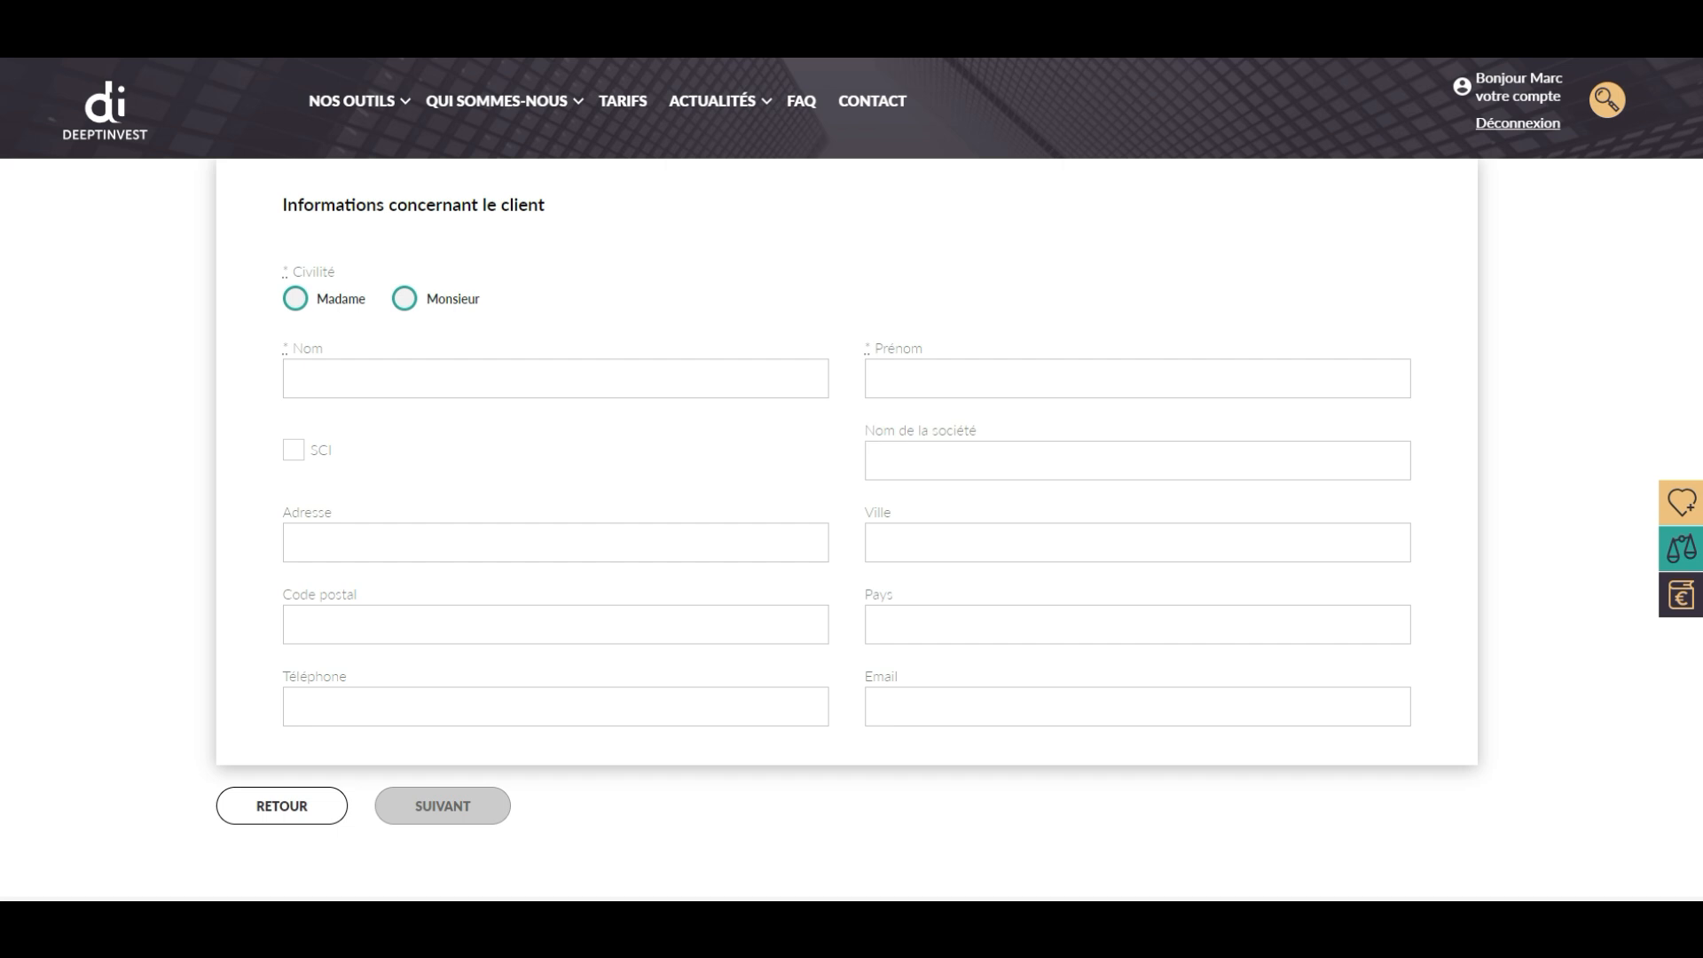
# Step: Fill in the client information with the title Monsieur and the client's last and first name, and continue to the portfolio details
pyautogui.click(405, 299)
pyautogui.click(442, 378)
pyautogui.write('Doe')
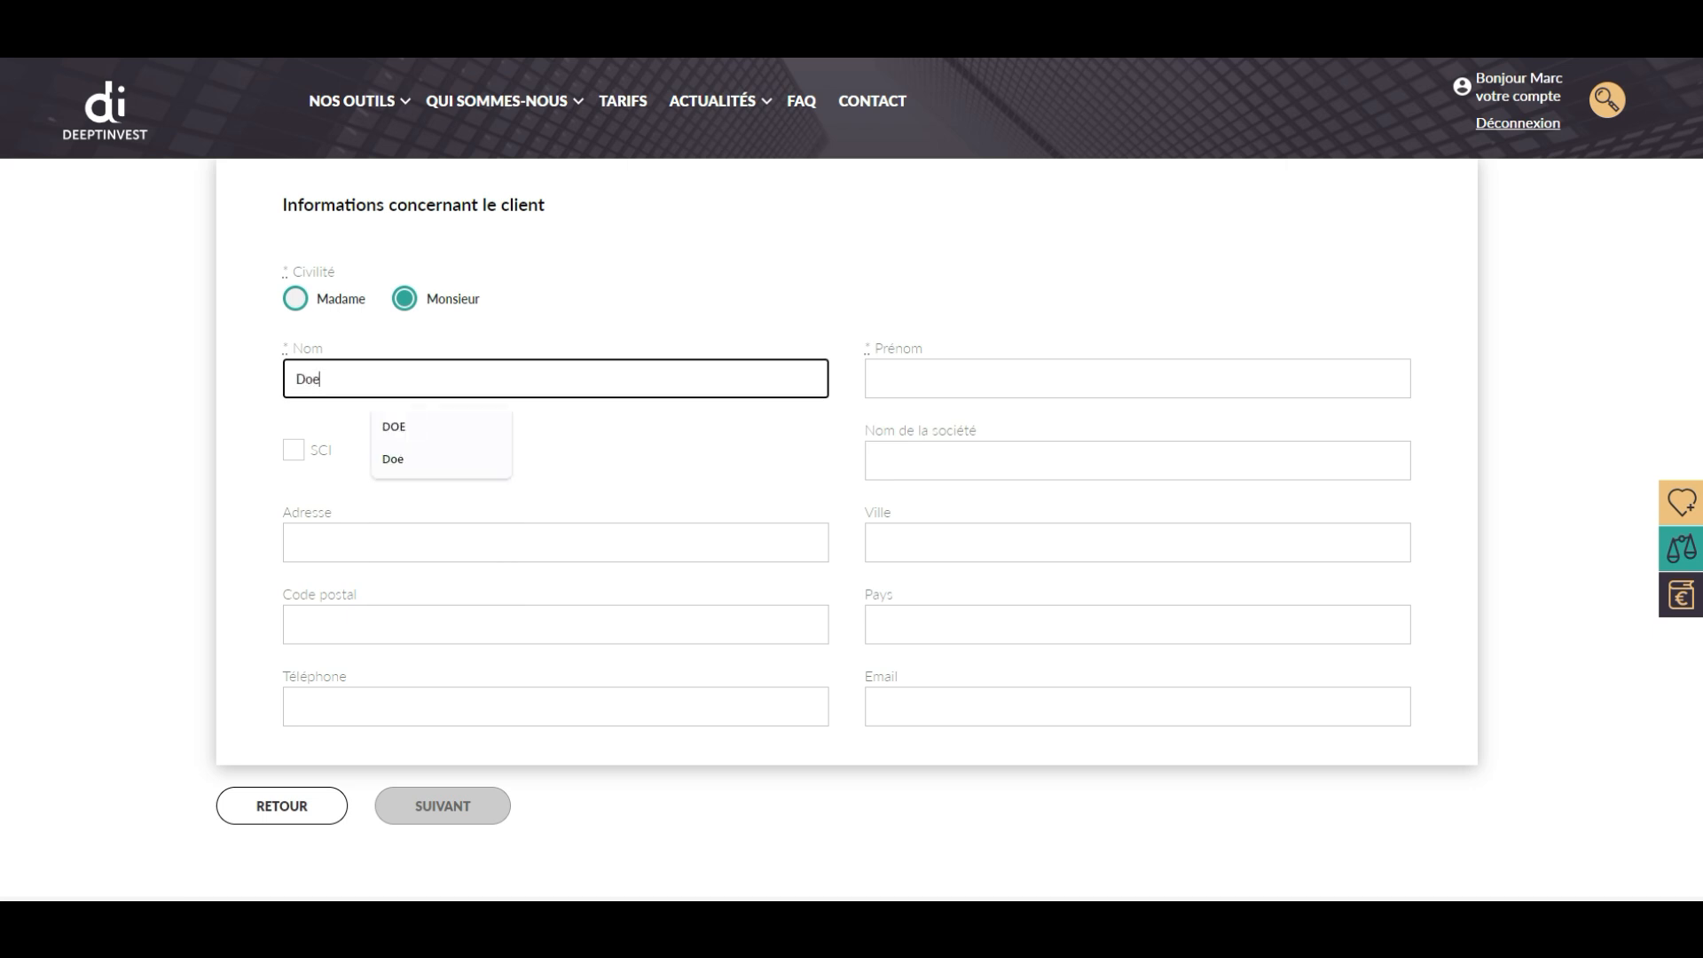
pyautogui.click(1137, 379)
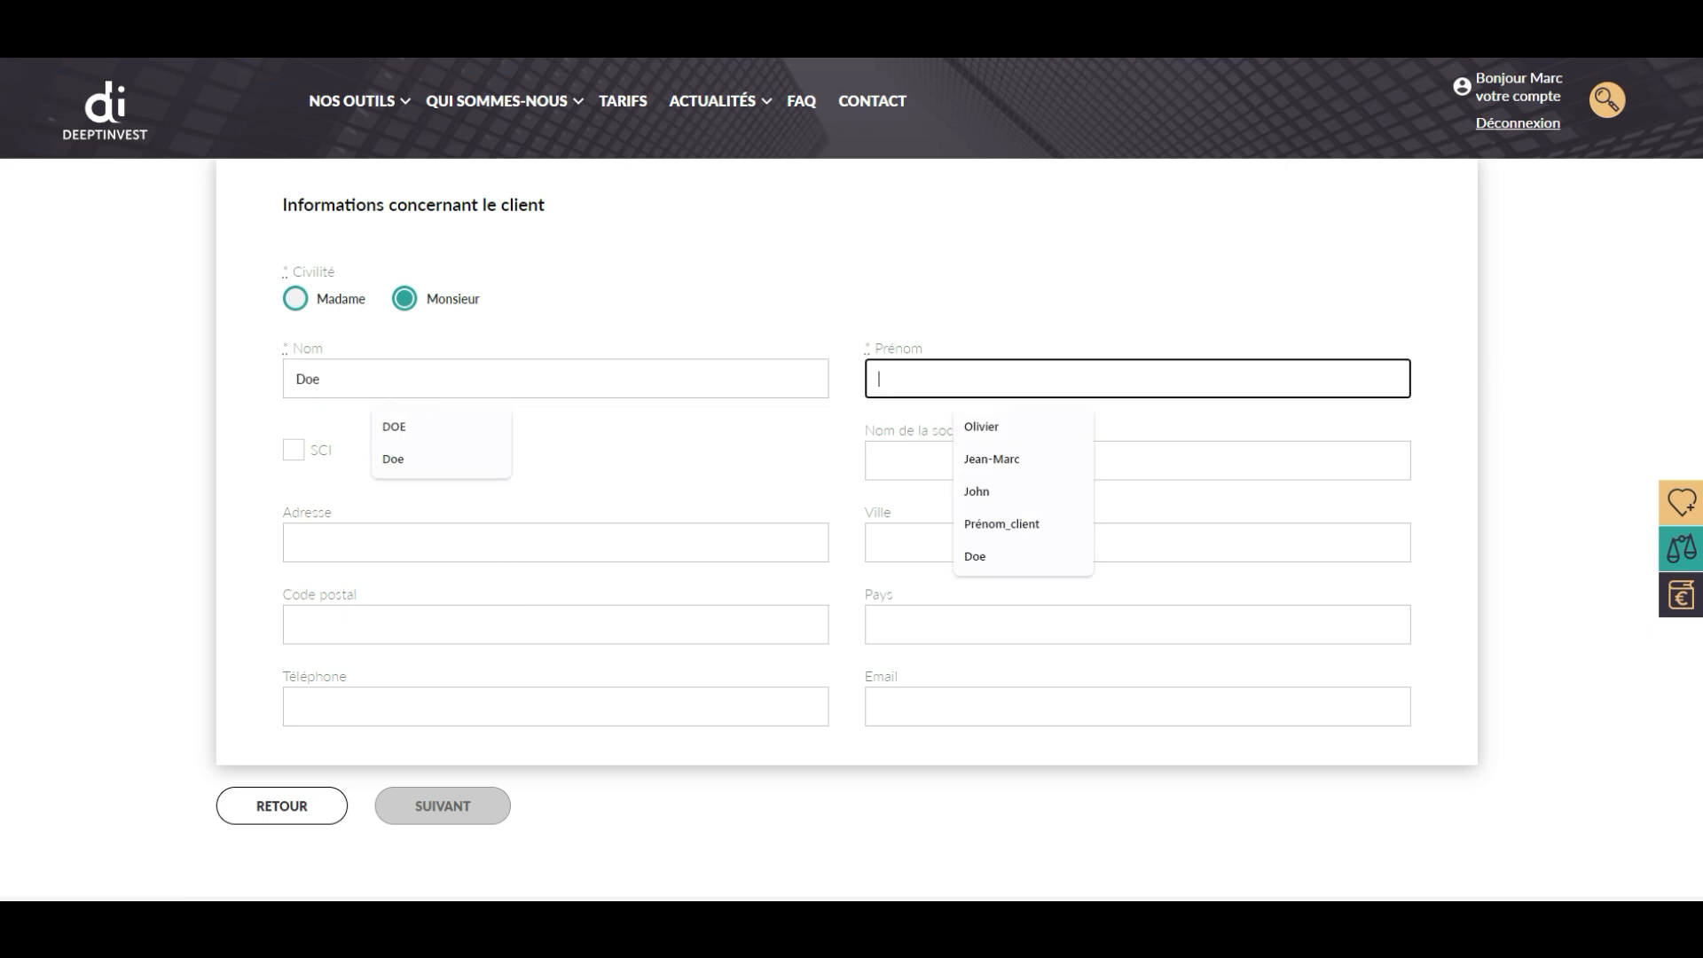
pyautogui.write('John')
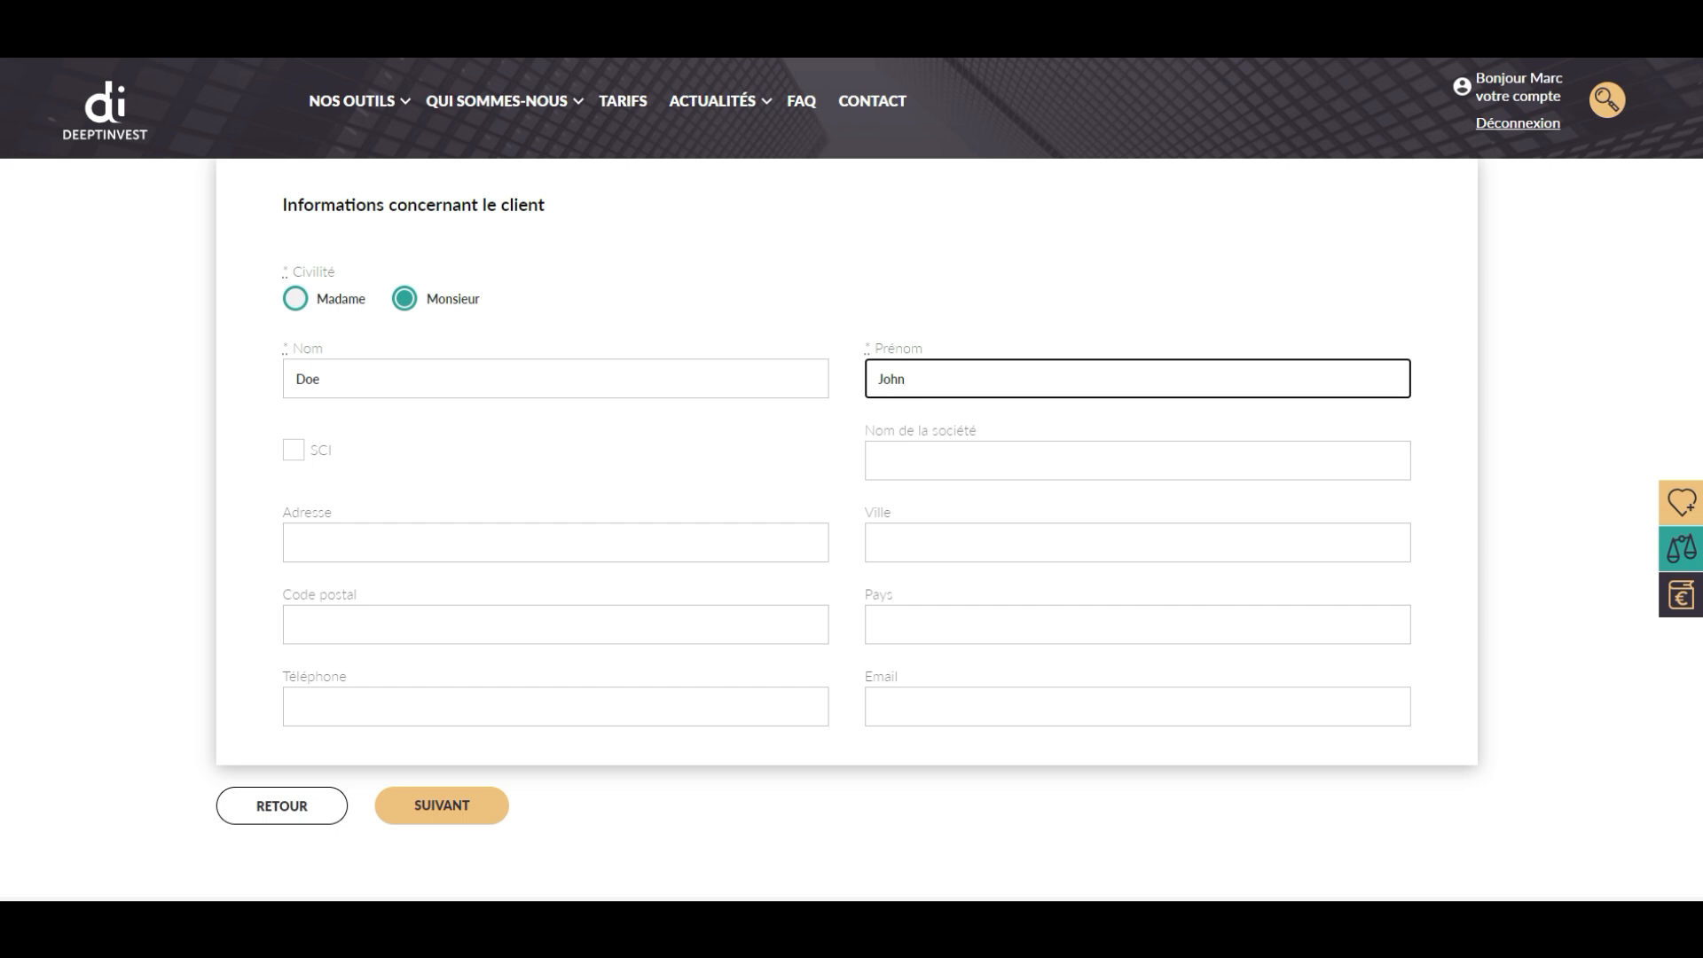
pyautogui.click(441, 805)
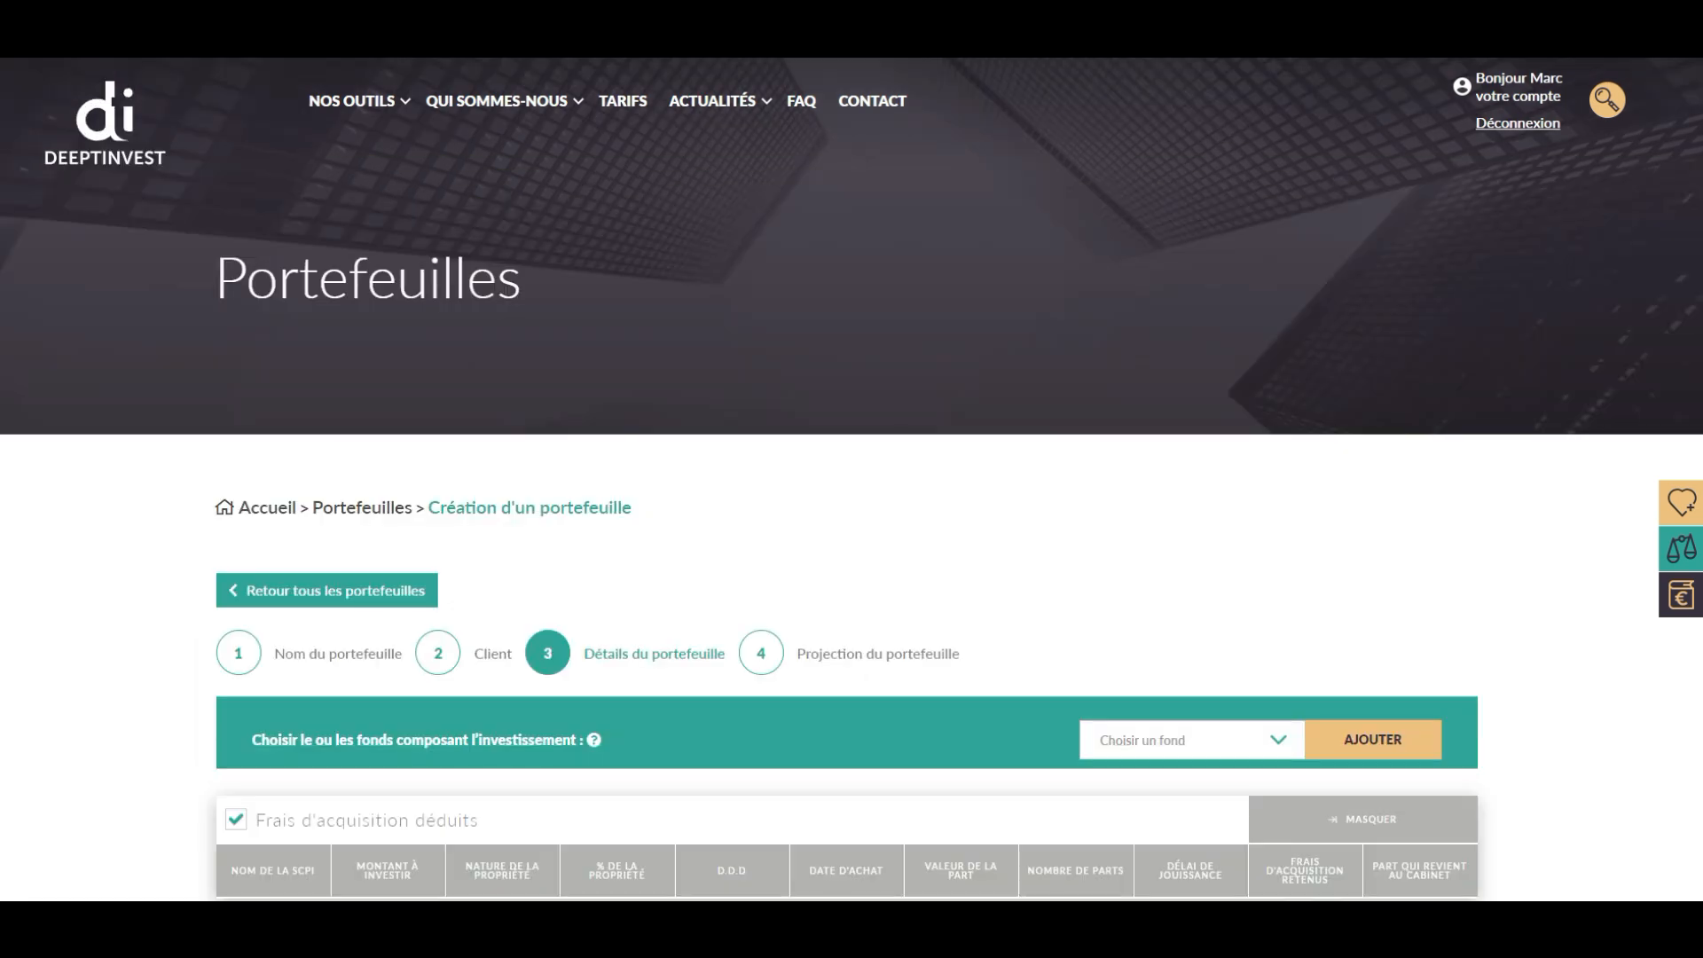
# Step: Add the OSMO ENERGIE fund to the portfolio, keeping acquisition fees deducted
pyautogui.scroll(-4, 852, 532)
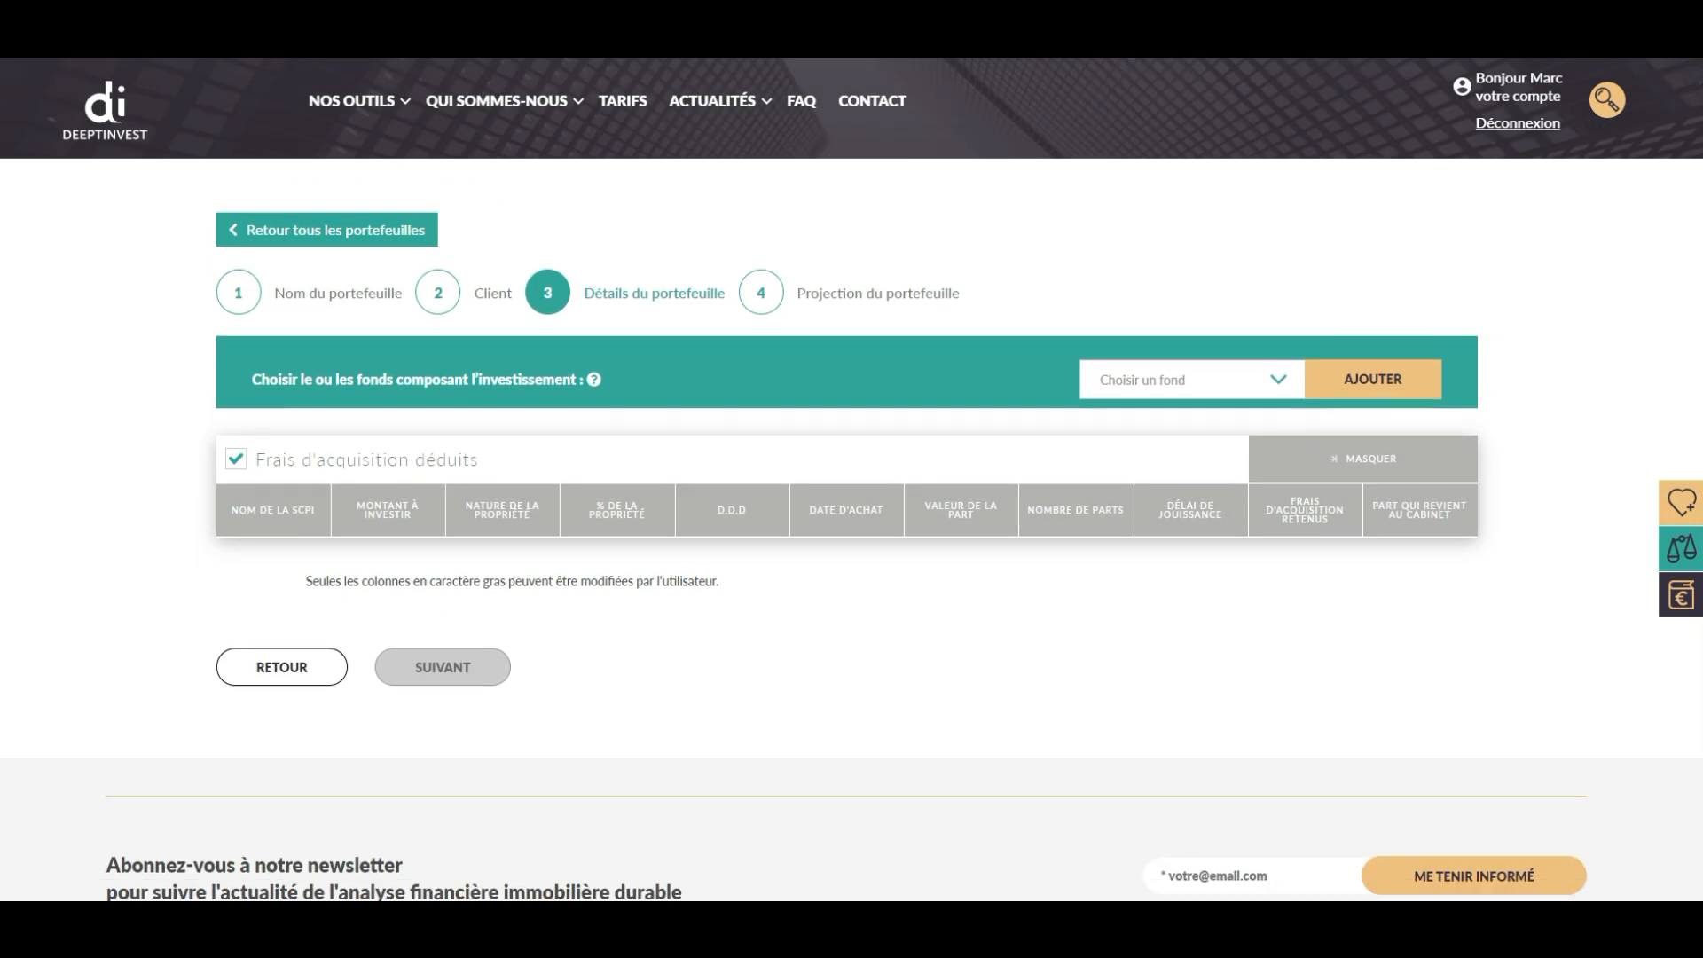
pyautogui.click(236, 459)
pyautogui.click(236, 458)
pyautogui.click(1191, 379)
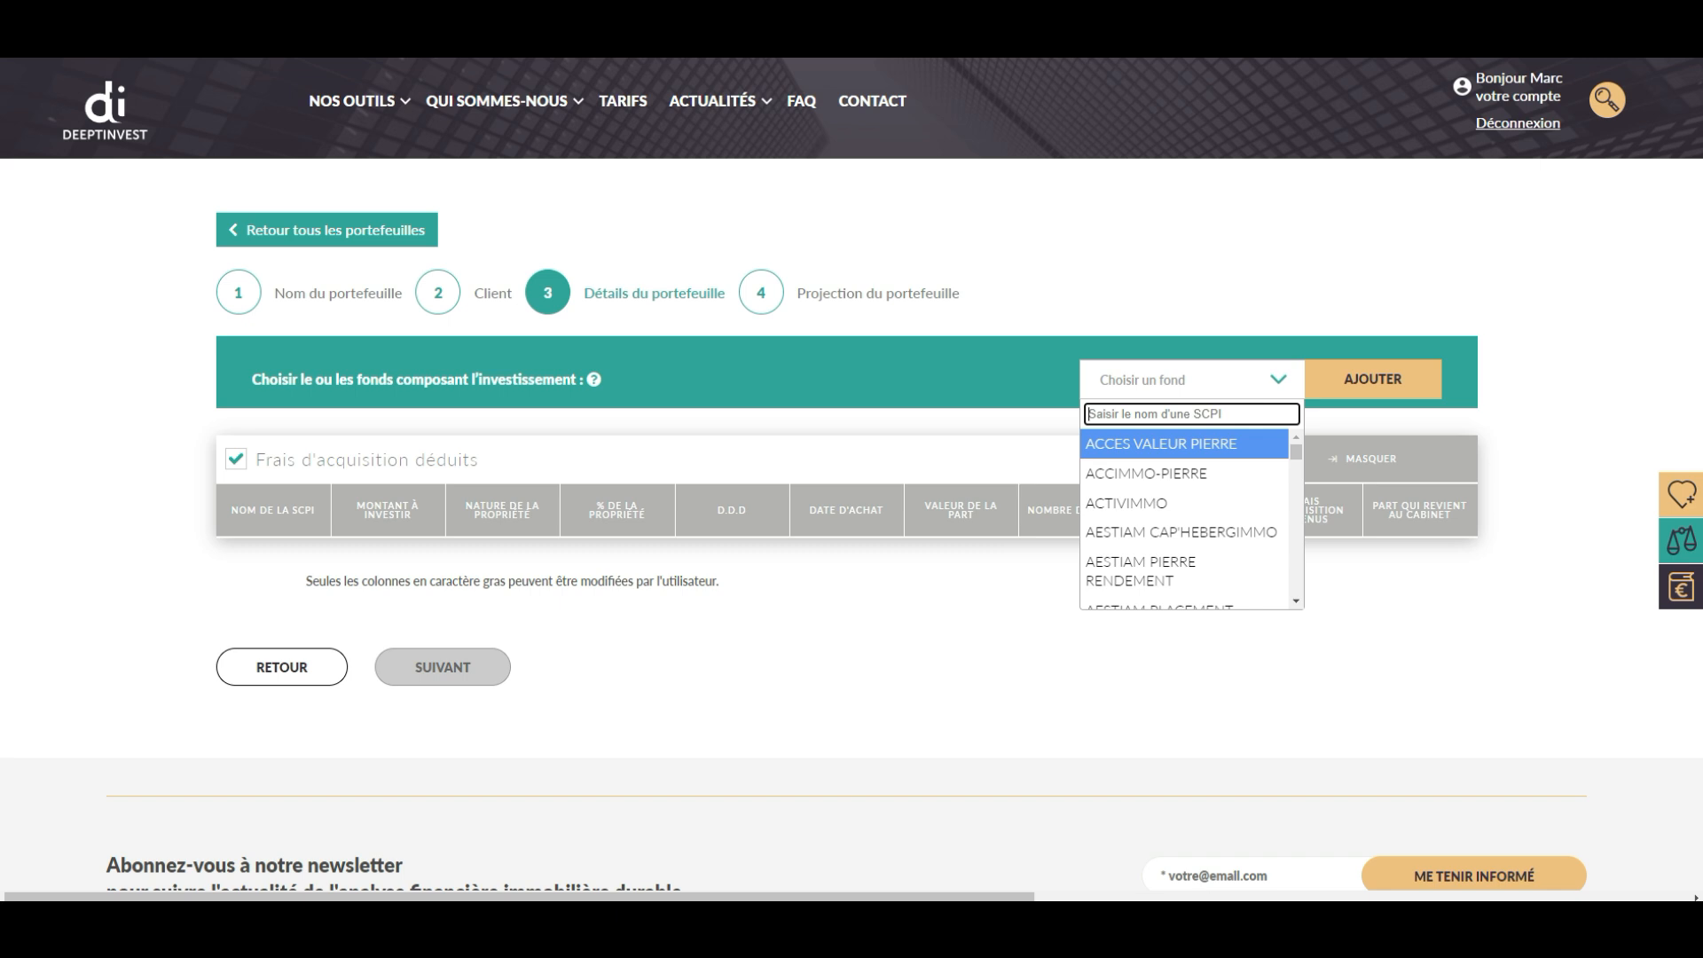
pyautogui.write('osm')
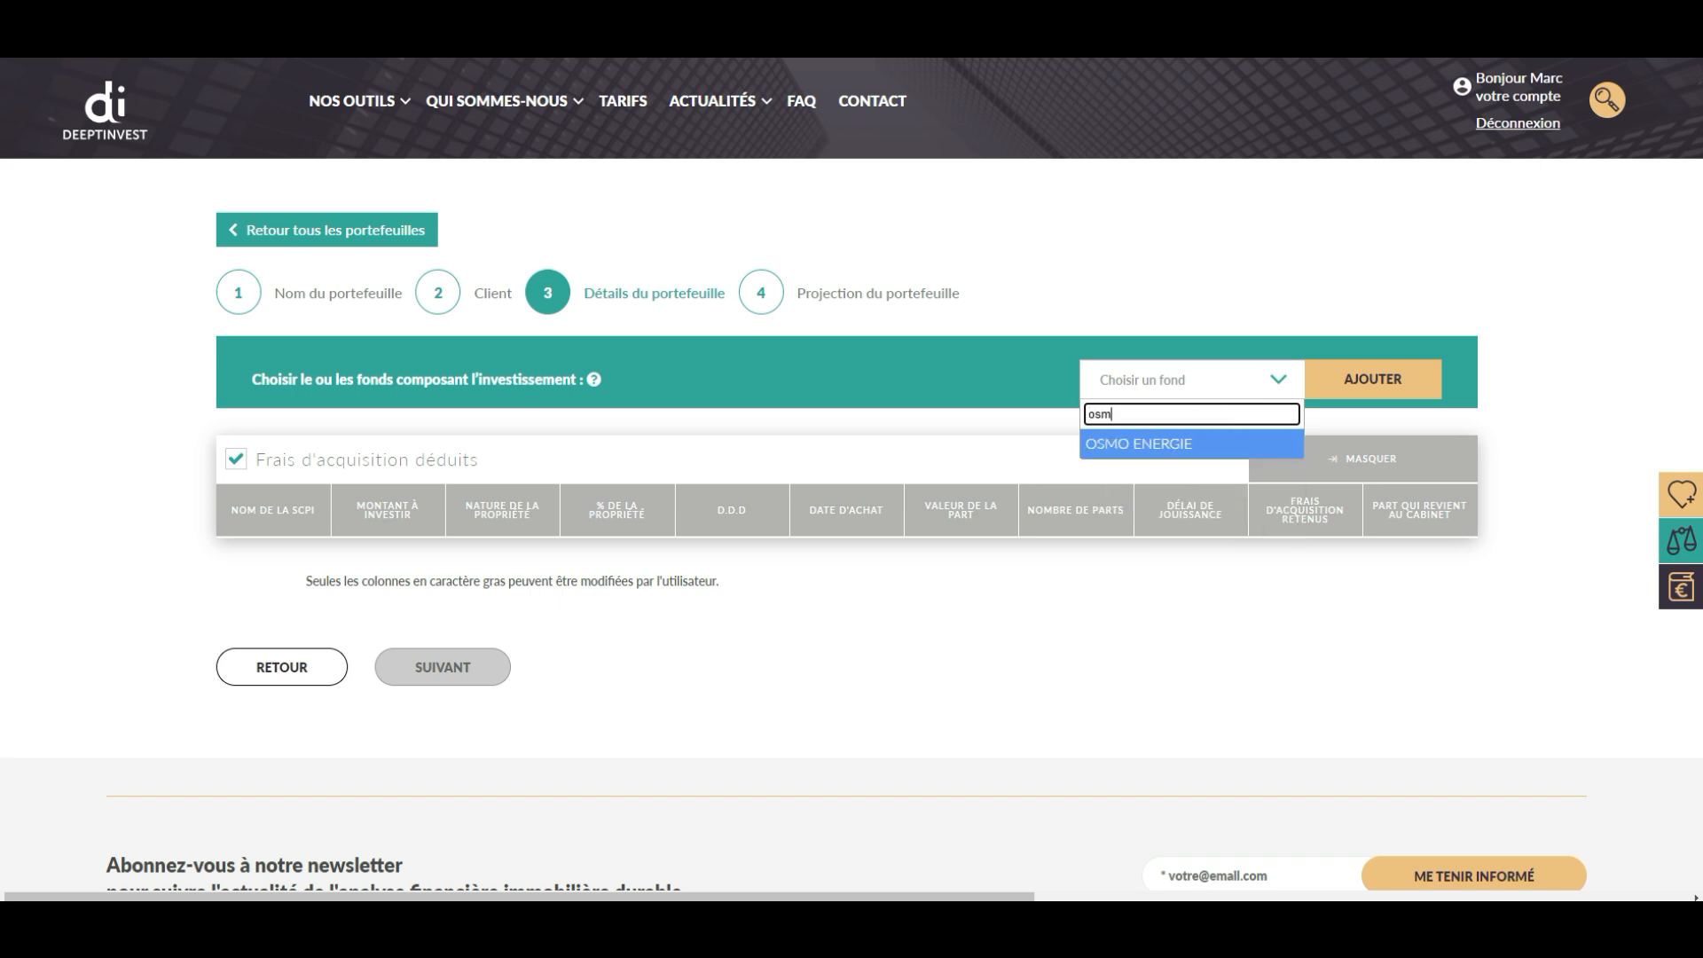
pyautogui.press('Return')
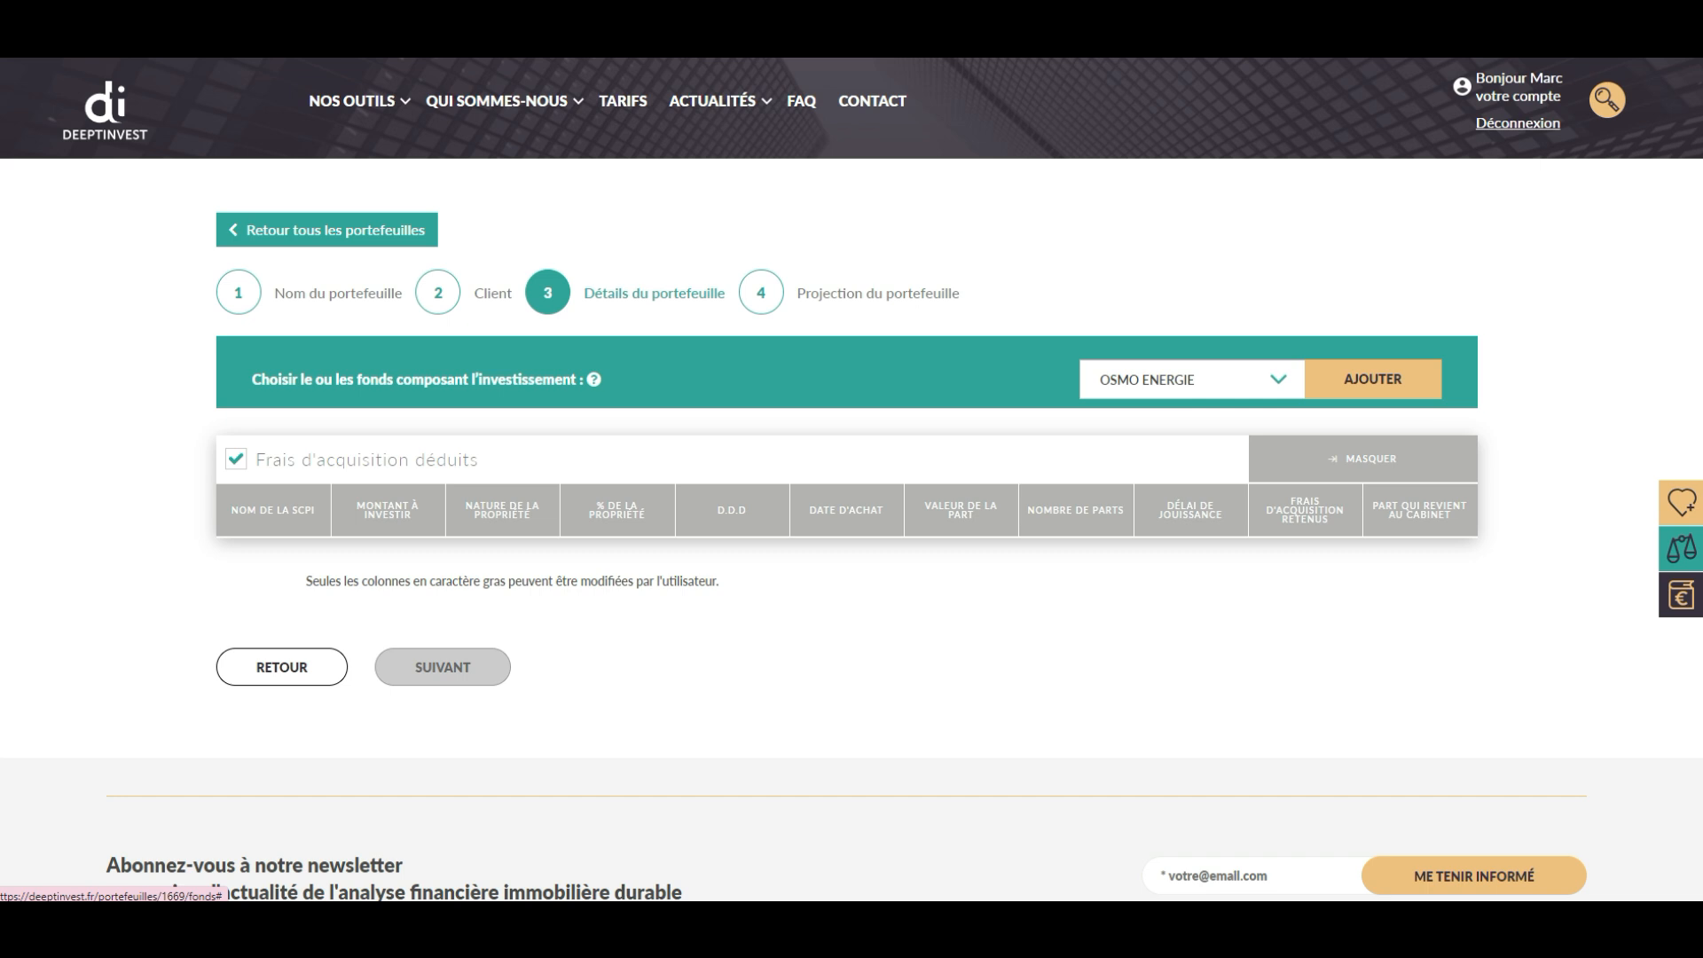
pyautogui.click(1372, 379)
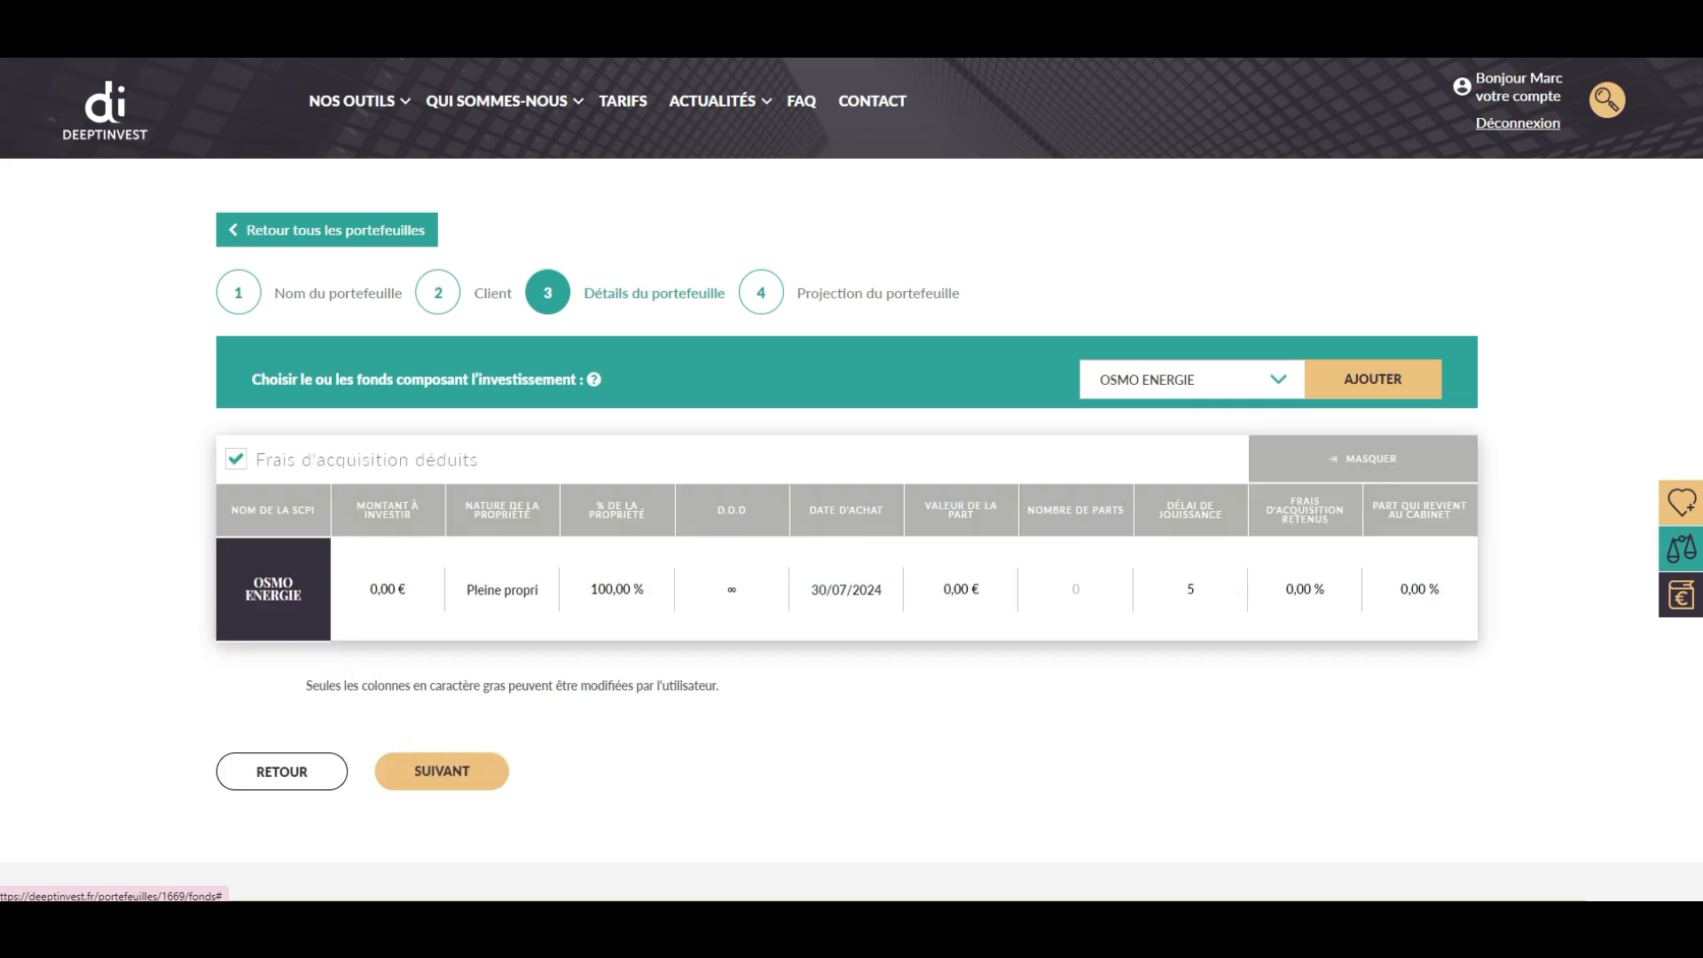
# Step: Set the amount to invest in OSMO ENERGIE to 15000 €
pyautogui.click(390, 589)
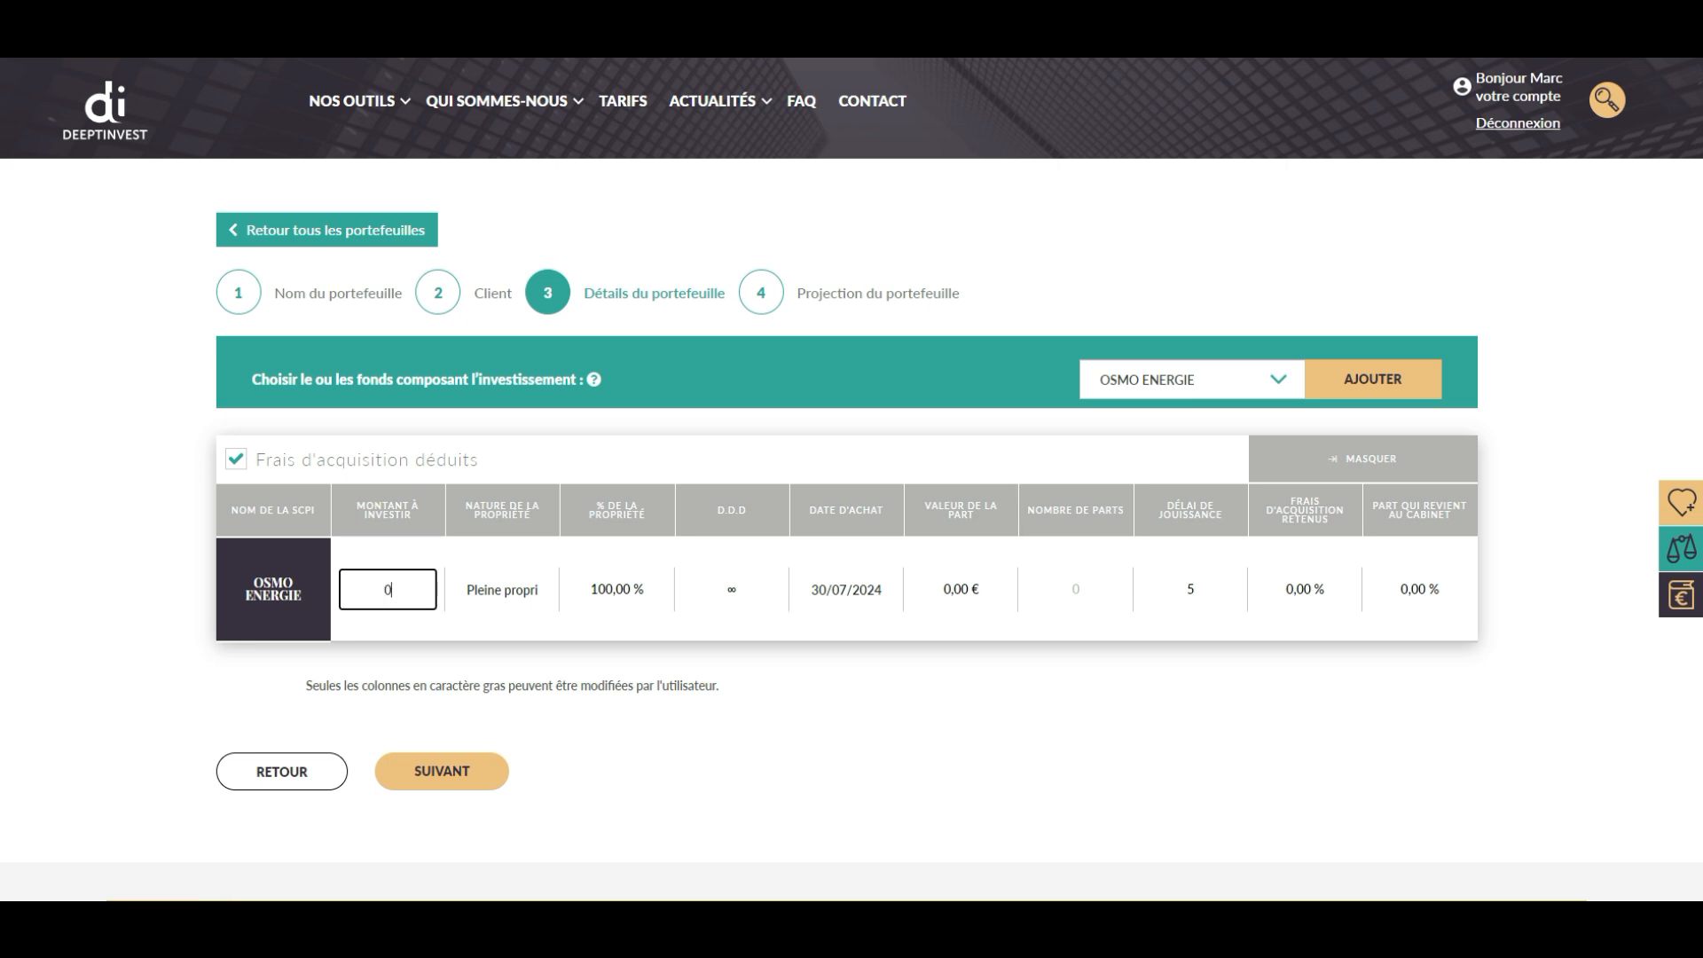
pyautogui.write('15000')
pyautogui.press('Return')
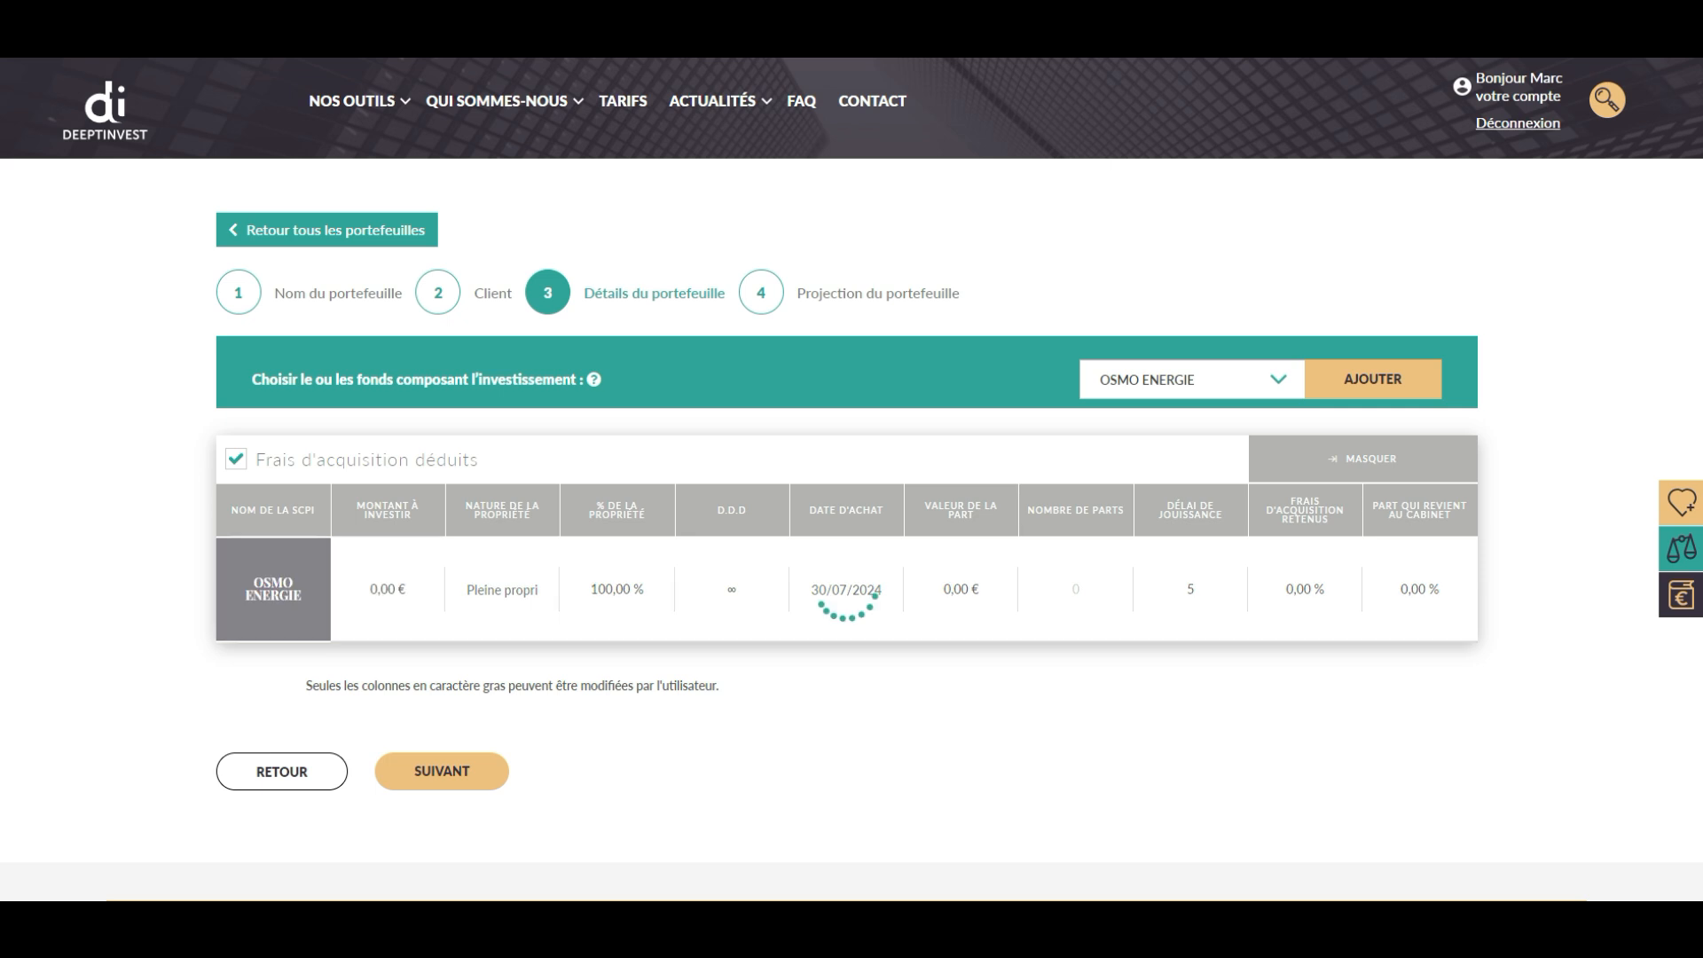
# Step: Add the IROKO ZEN and URBAN COEUR COMMERCE funds to the portfolio
pyautogui.click(1192, 380)
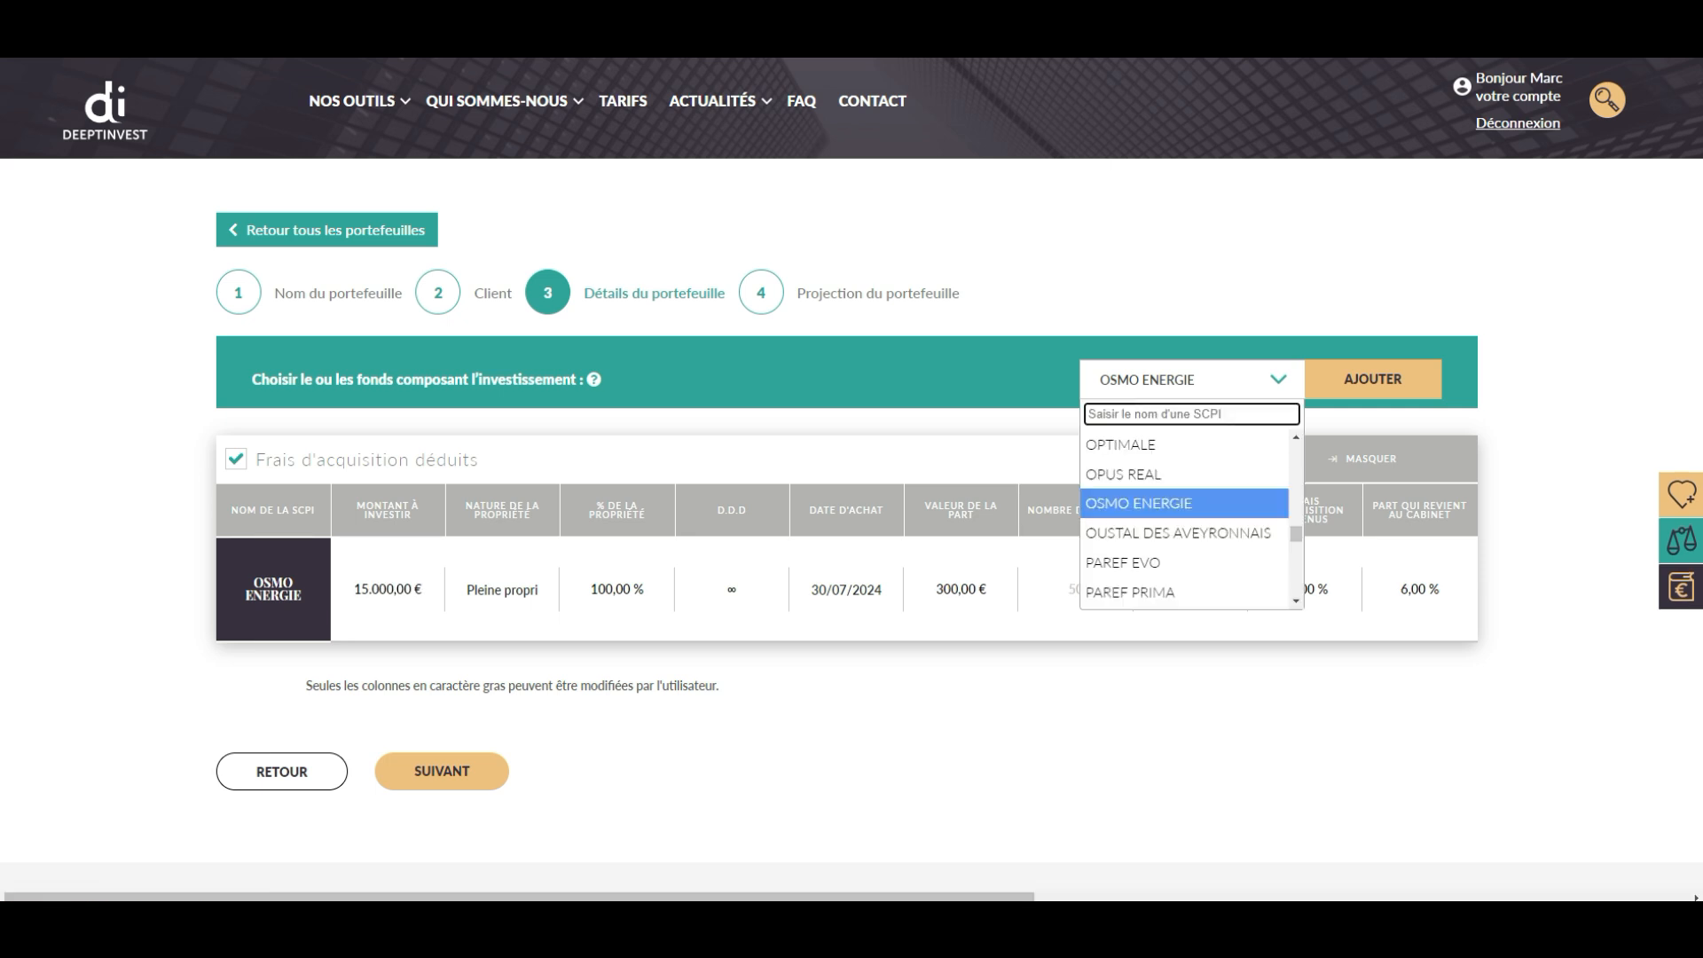
pyautogui.write('iroko')
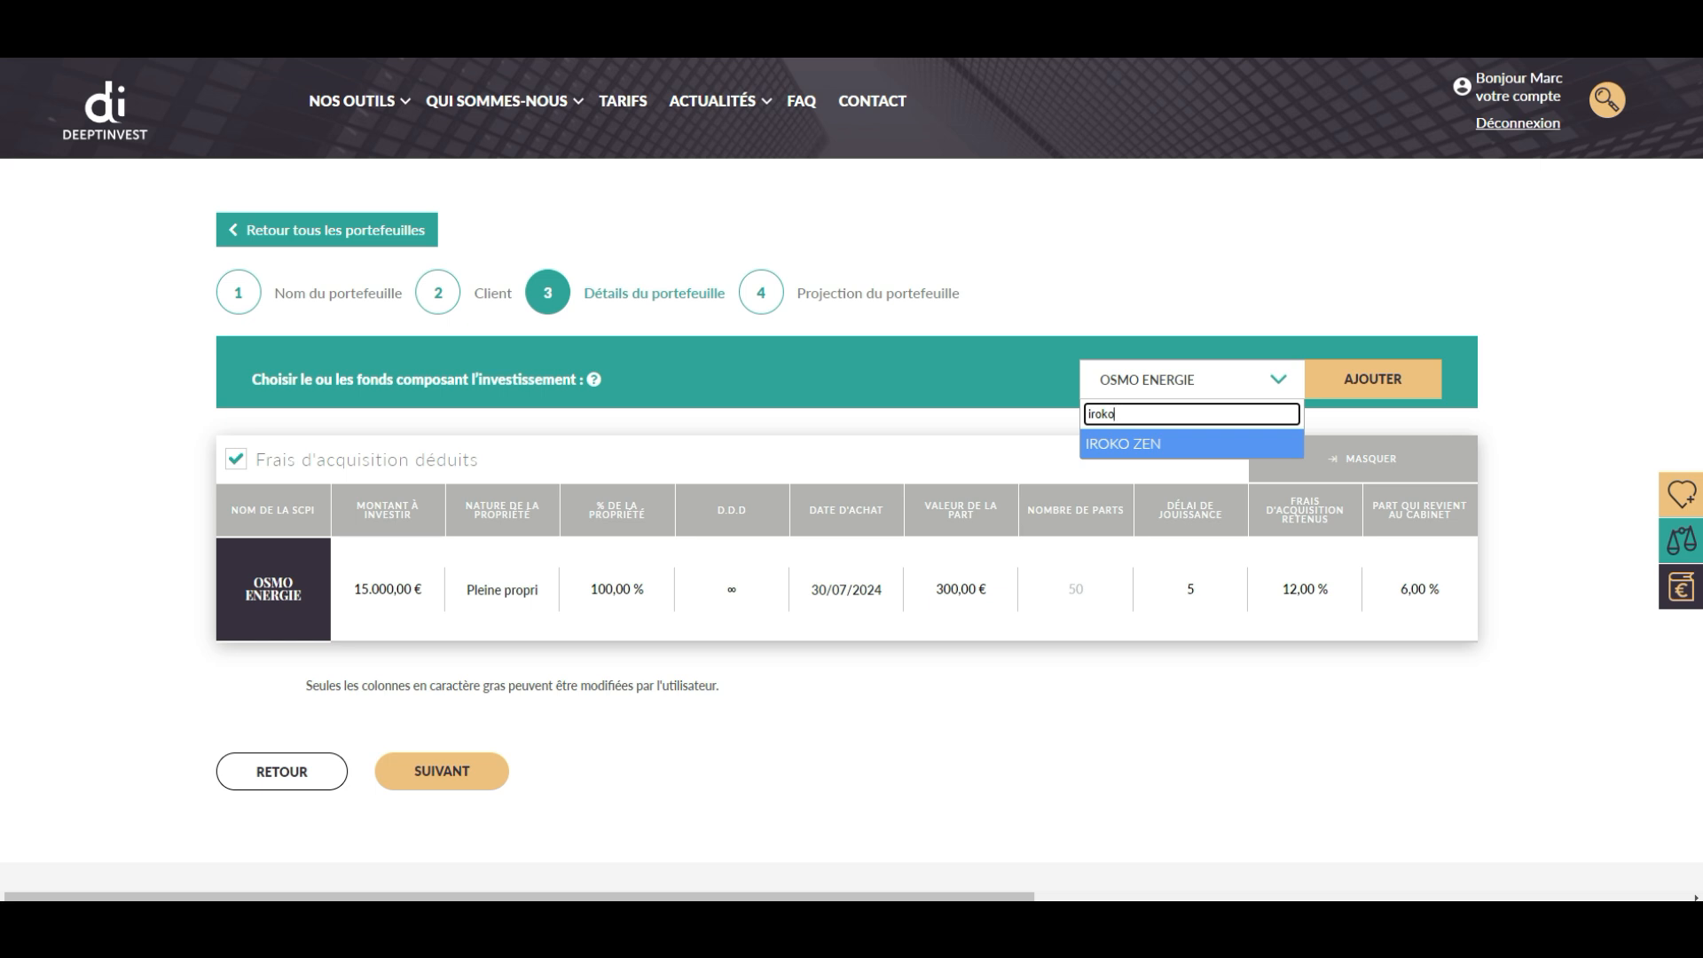
pyautogui.press('Return')
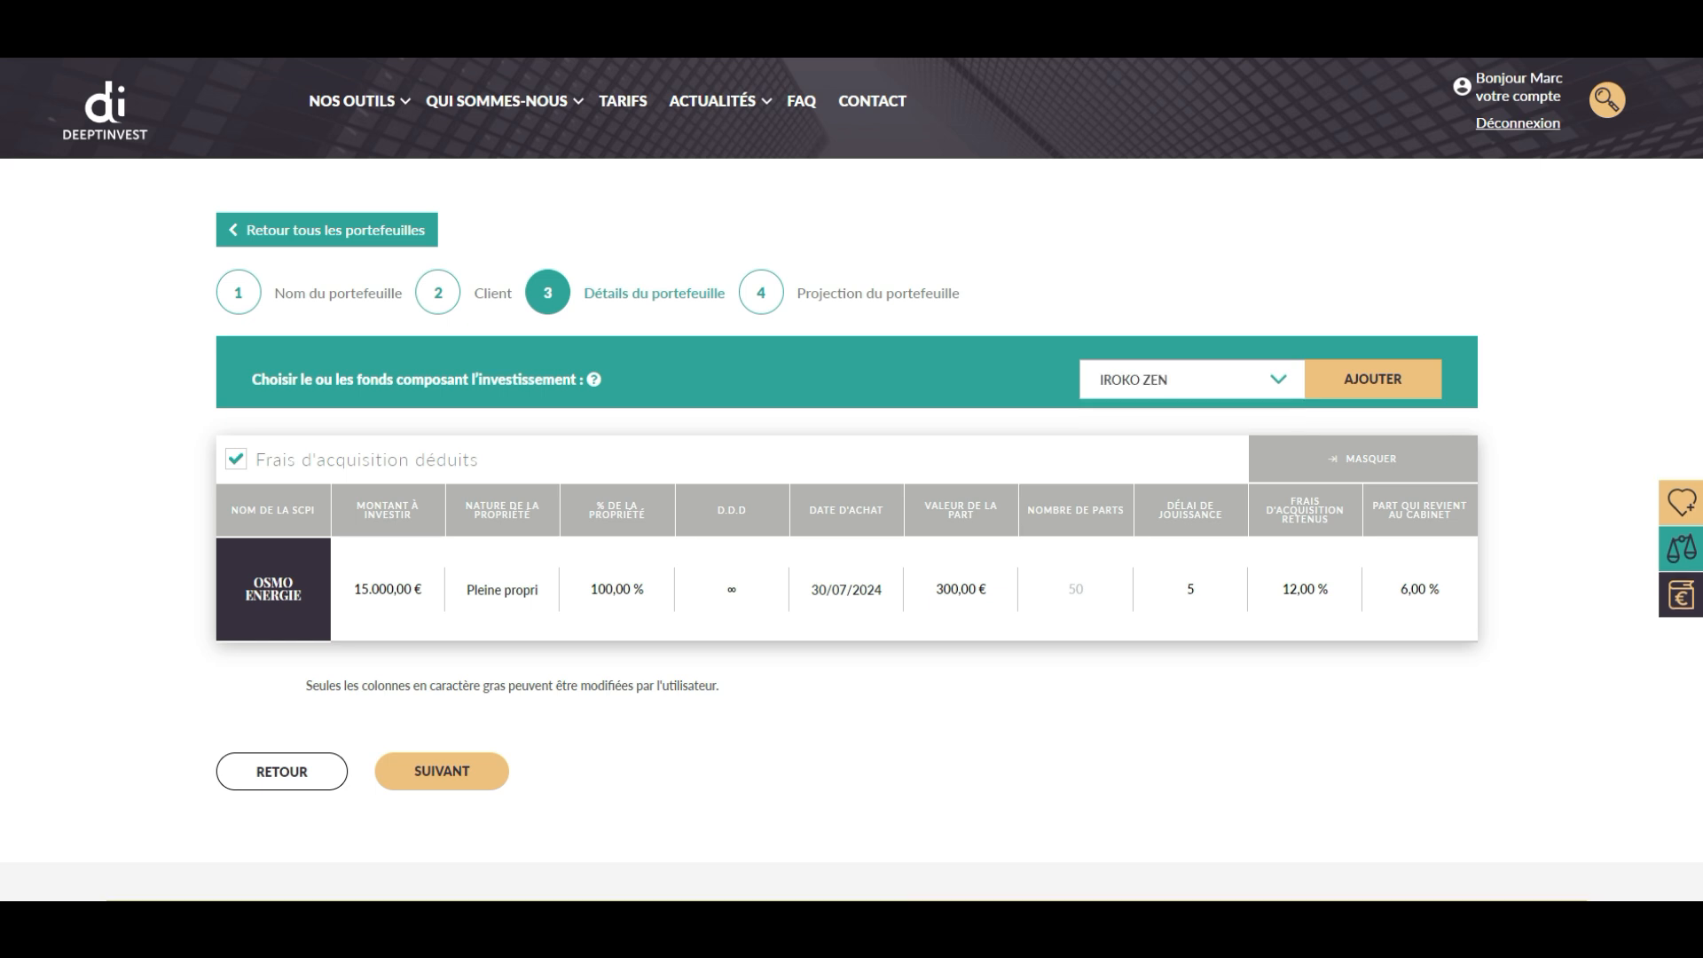
pyautogui.click(1372, 380)
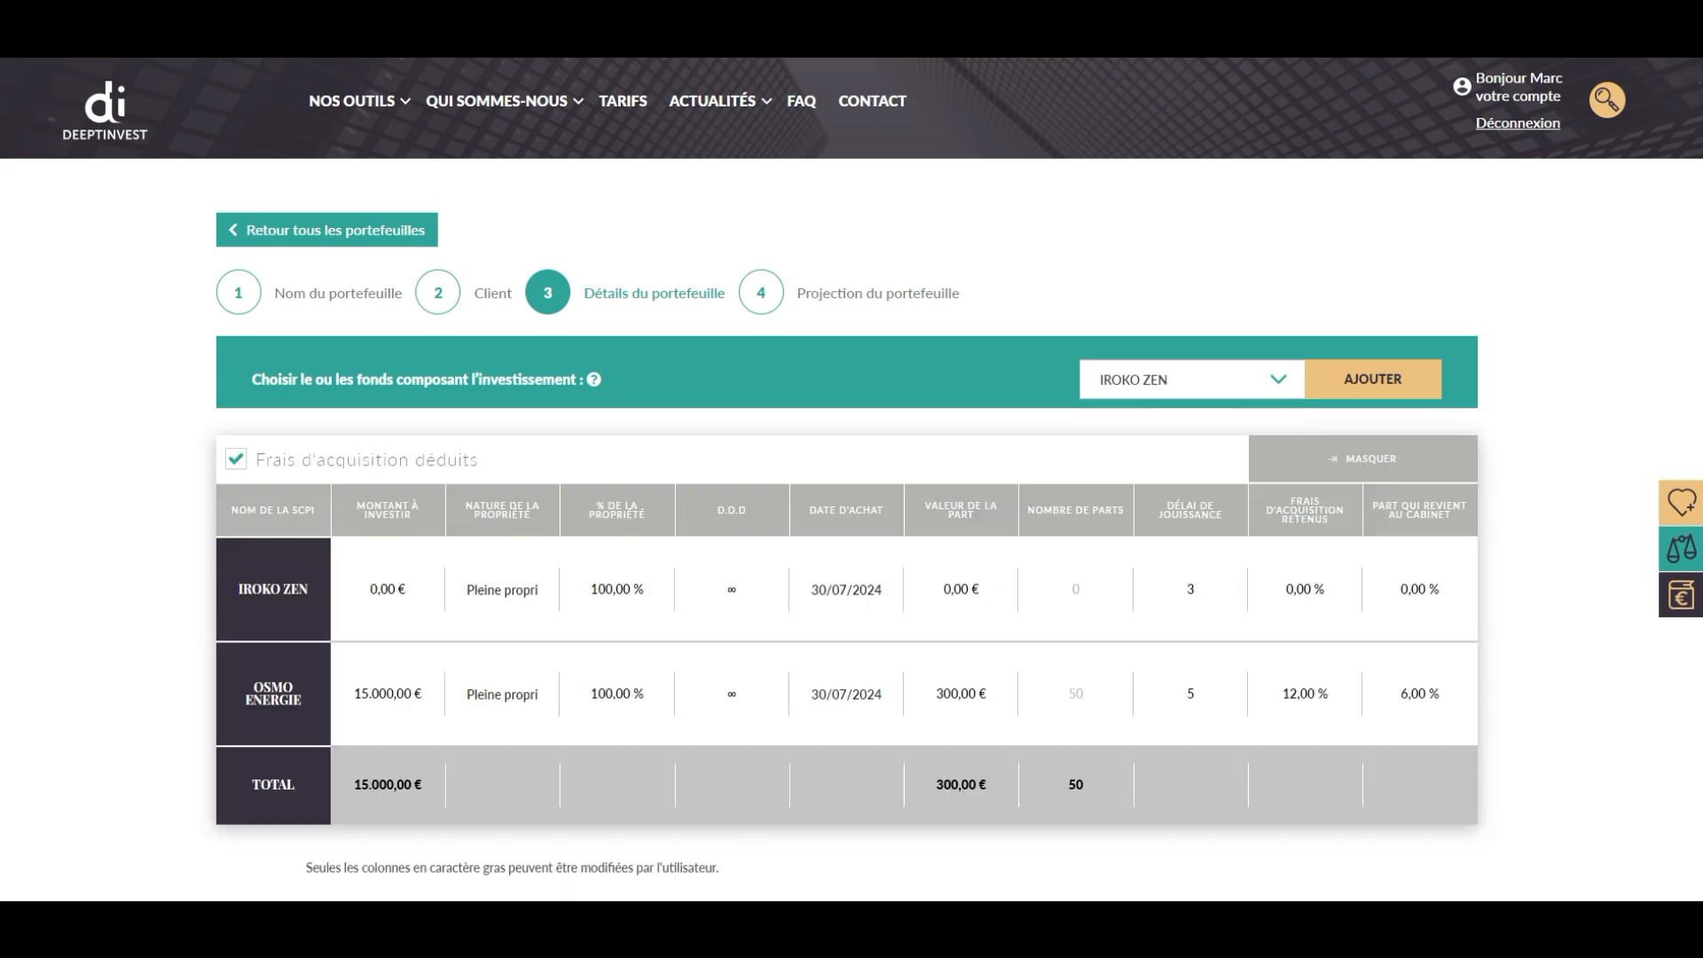
pyautogui.click(1191, 379)
pyautogui.write('urban')
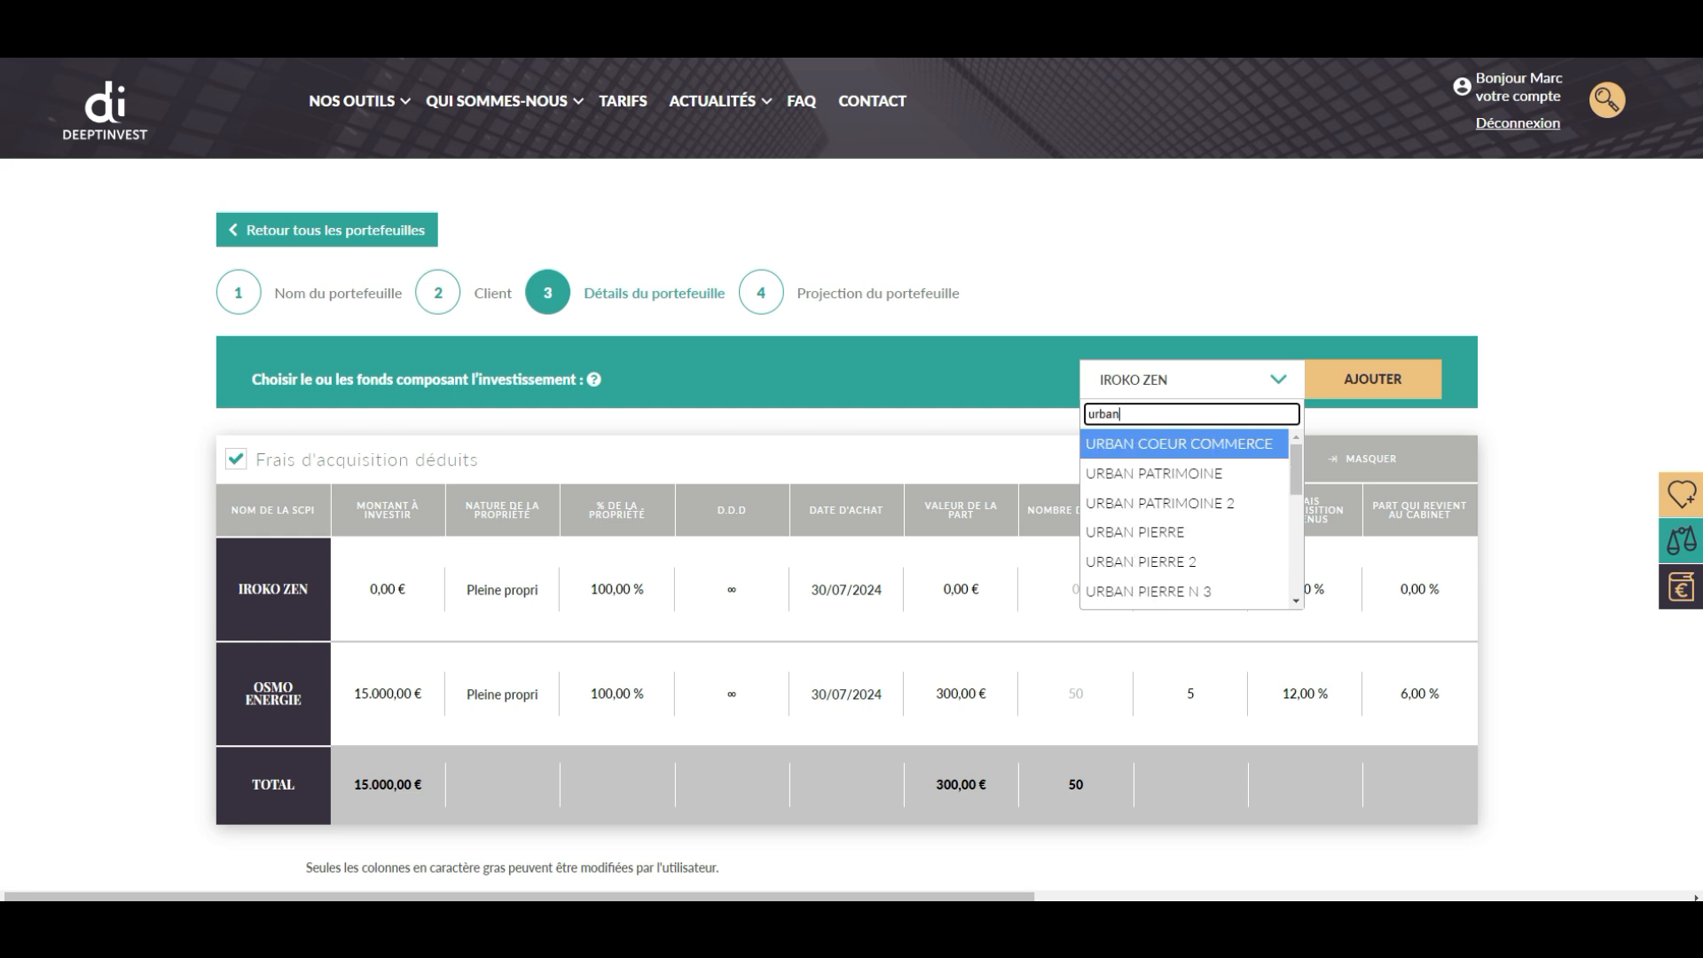
pyautogui.press('Return')
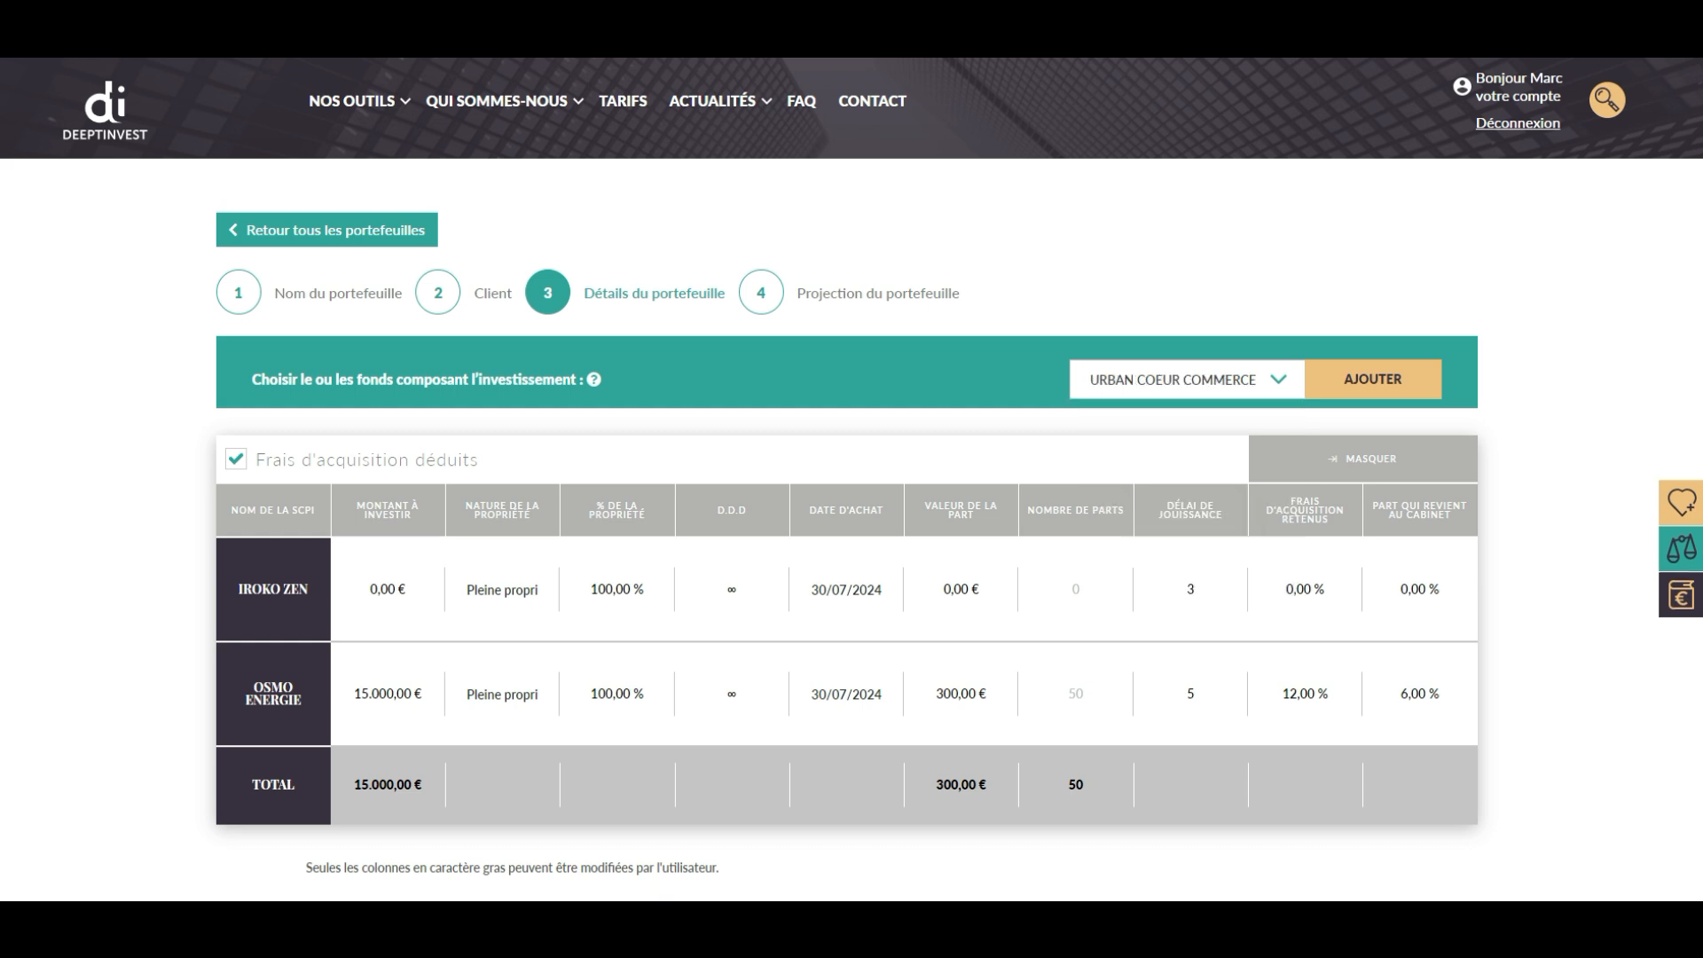
pyautogui.click(1372, 379)
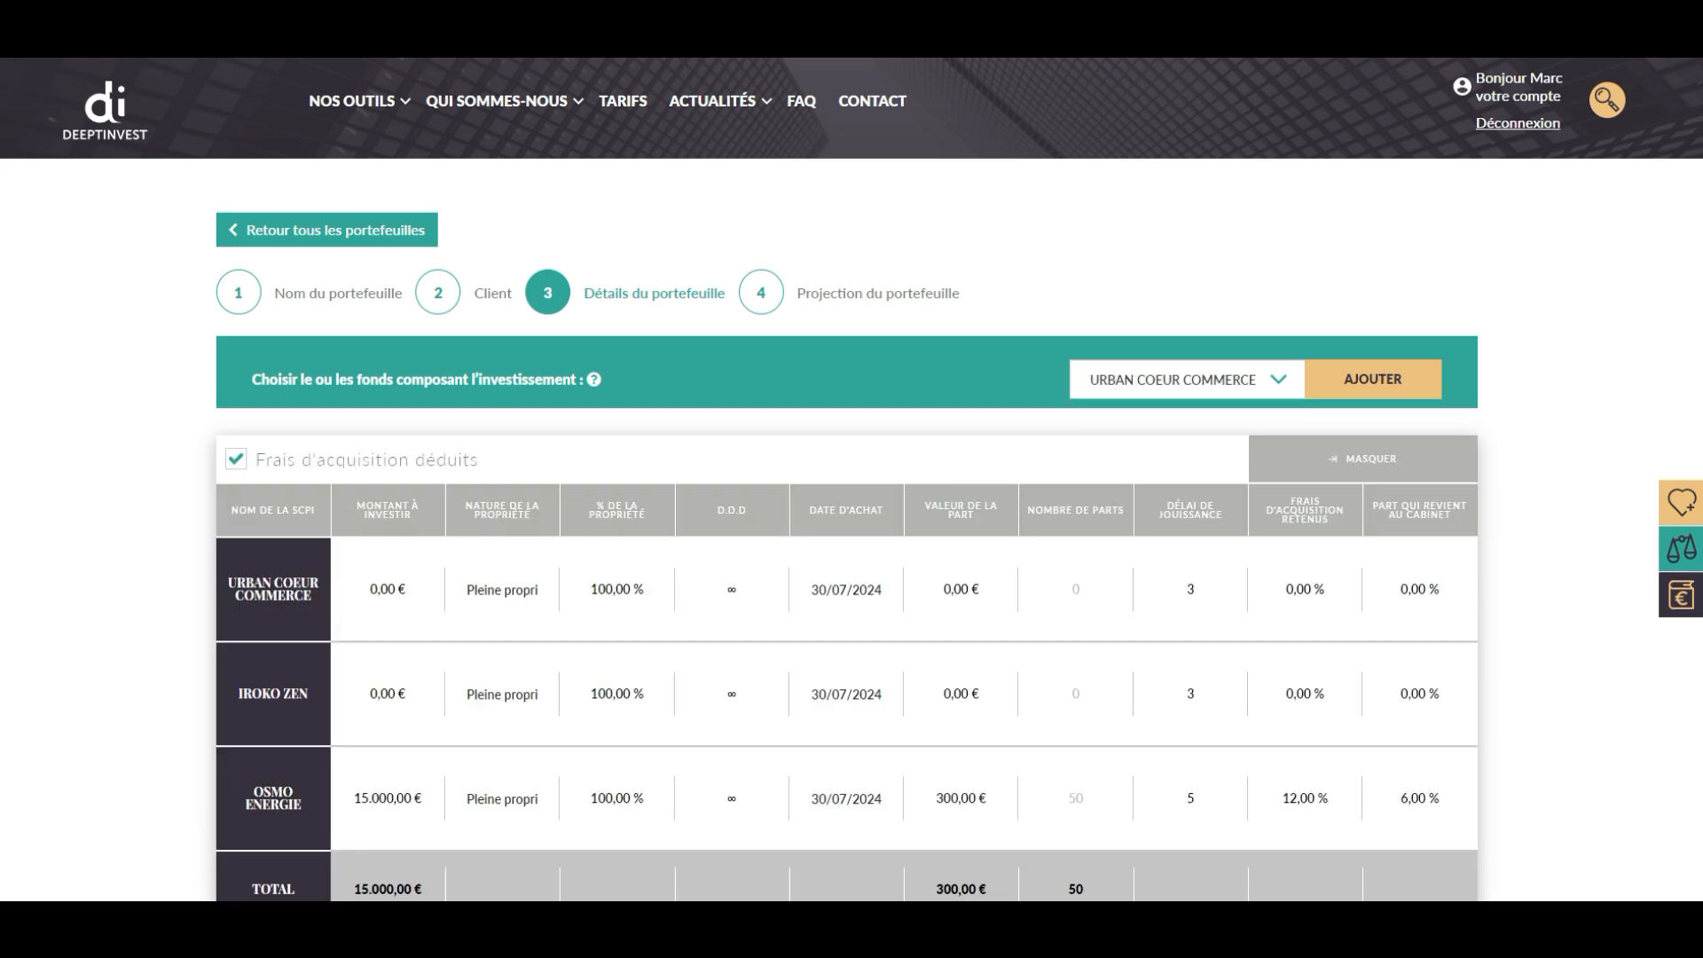
# Step: Find the EPARGNE PIERRE fund and add it to the portfolio
pyautogui.moveTo(616, 510)
pyautogui.click(1187, 380)
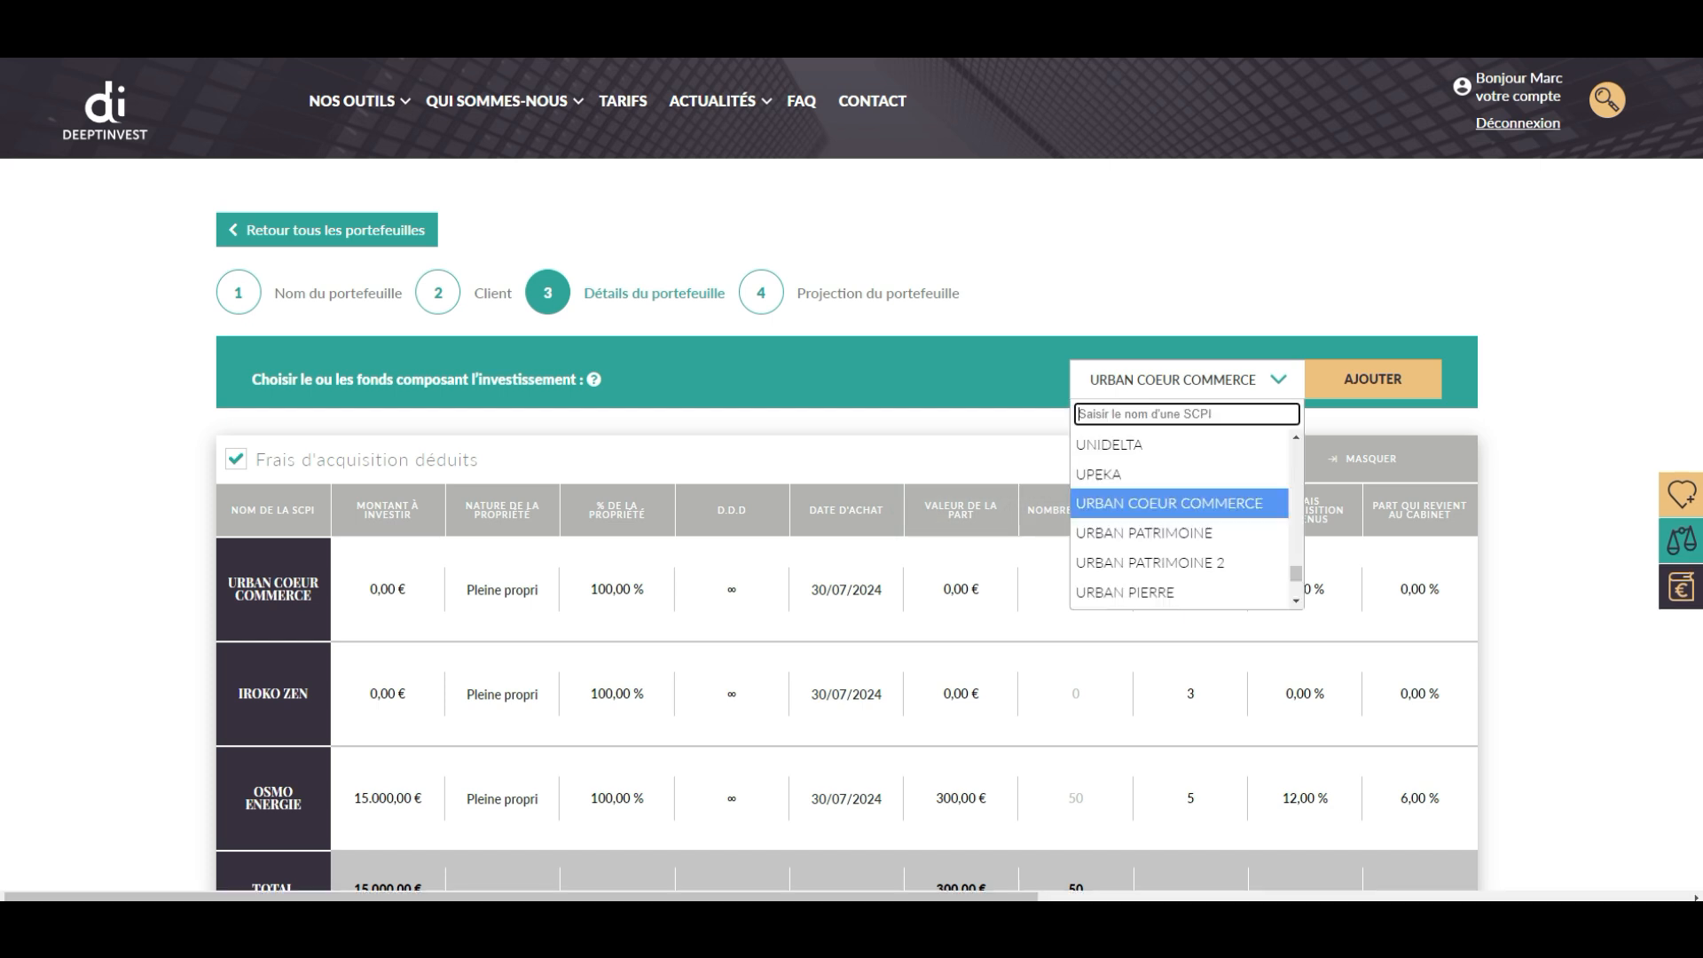
pyautogui.write('e')
pyautogui.press('BackSpace')
pyautogui.write('eparg')
pyautogui.press('Down')
pyautogui.press('Return')
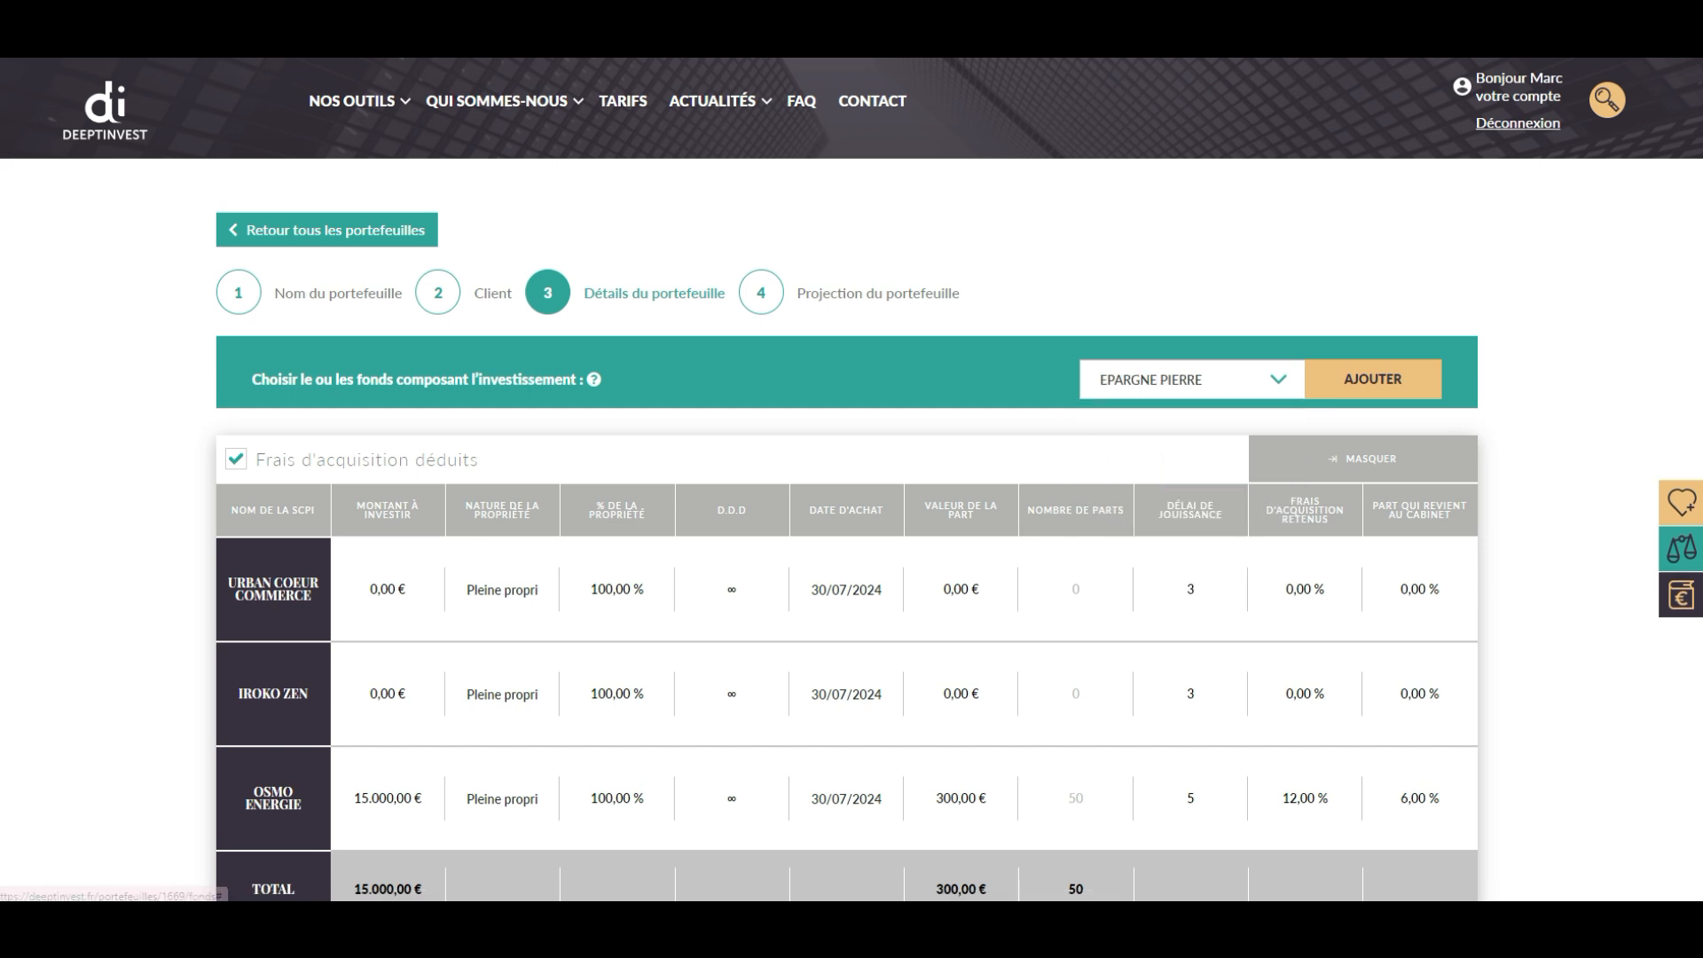
pyautogui.click(1372, 380)
# Step: Set the amount to invest in EPARGNE PIERRE to 60000 €
pyautogui.click(388, 589)
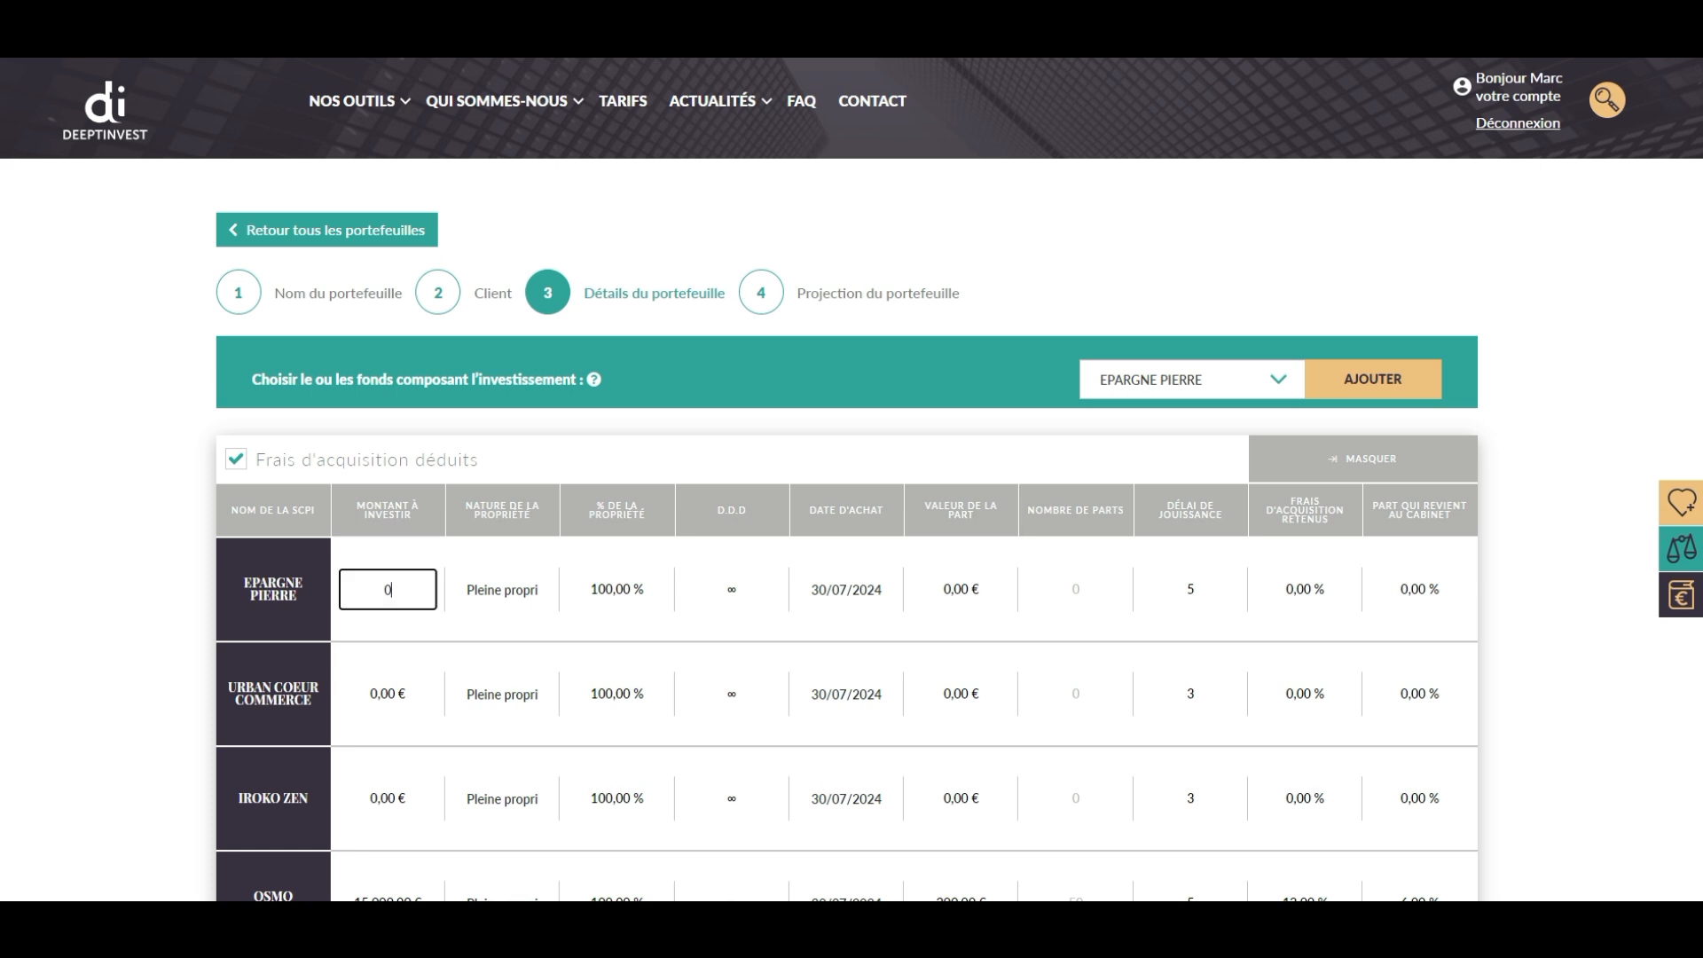
pyautogui.write('60.')
pyautogui.write('0000')
pyautogui.press('Tab')
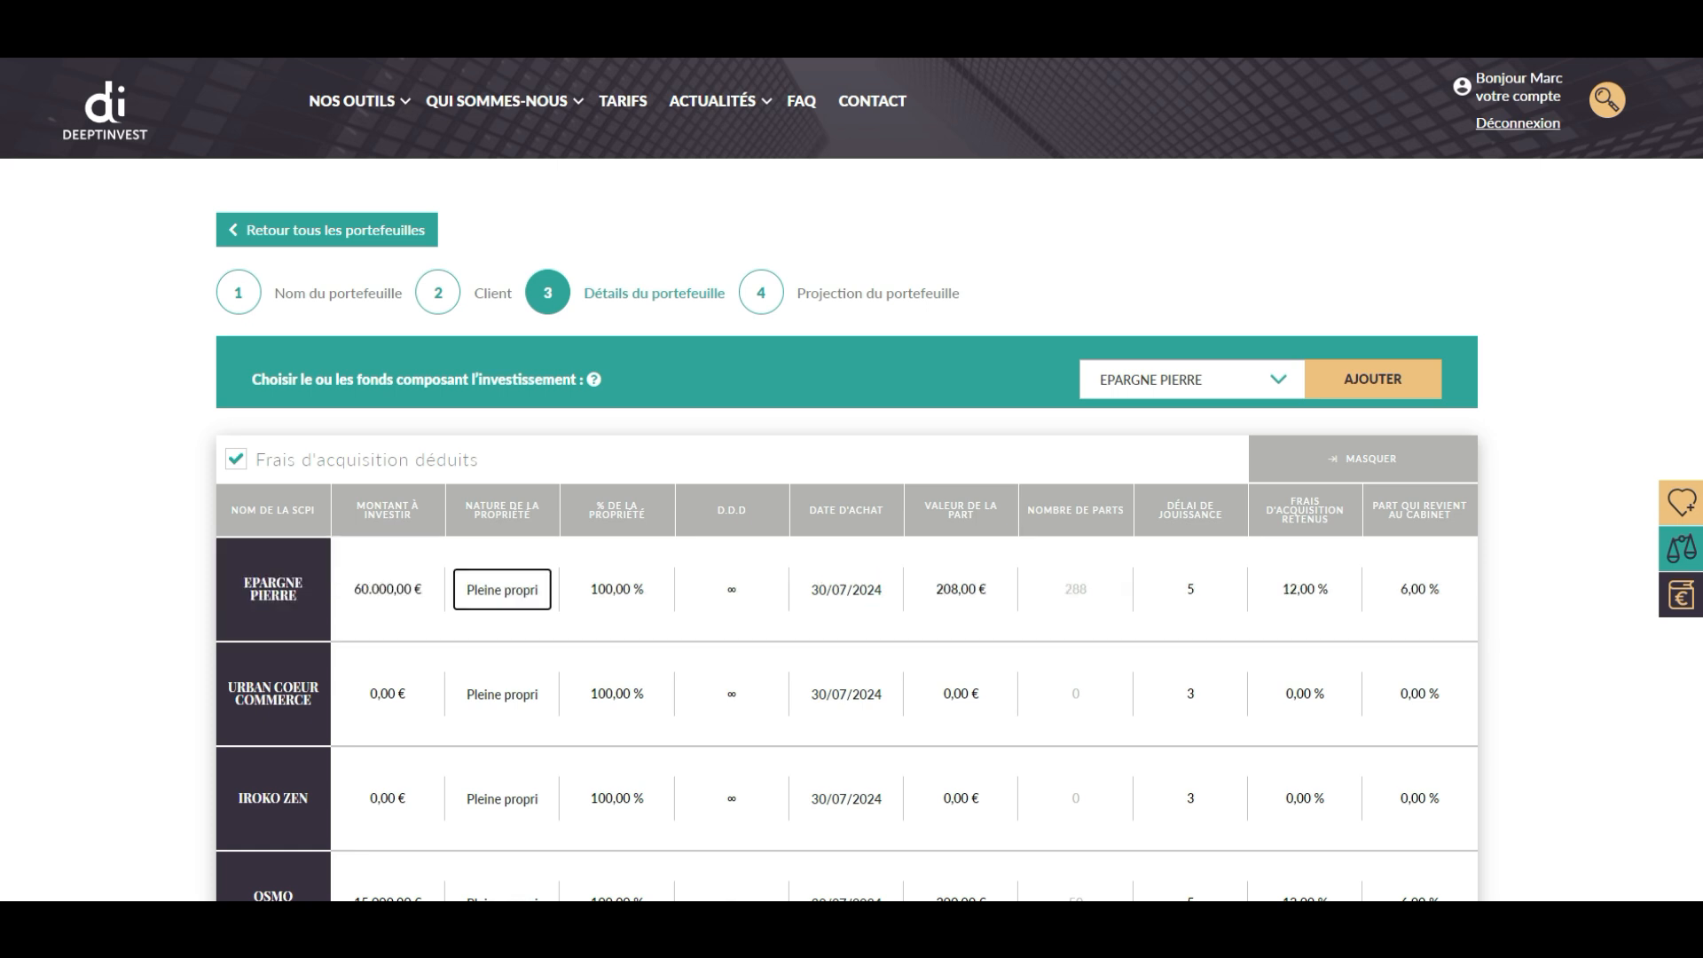
# Step: Set the purchase date of EPARGNE PIERRE to 30/08/2022
pyautogui.press('Tab')
pyautogui.press('Tab')
pyautogui.press('Tab')
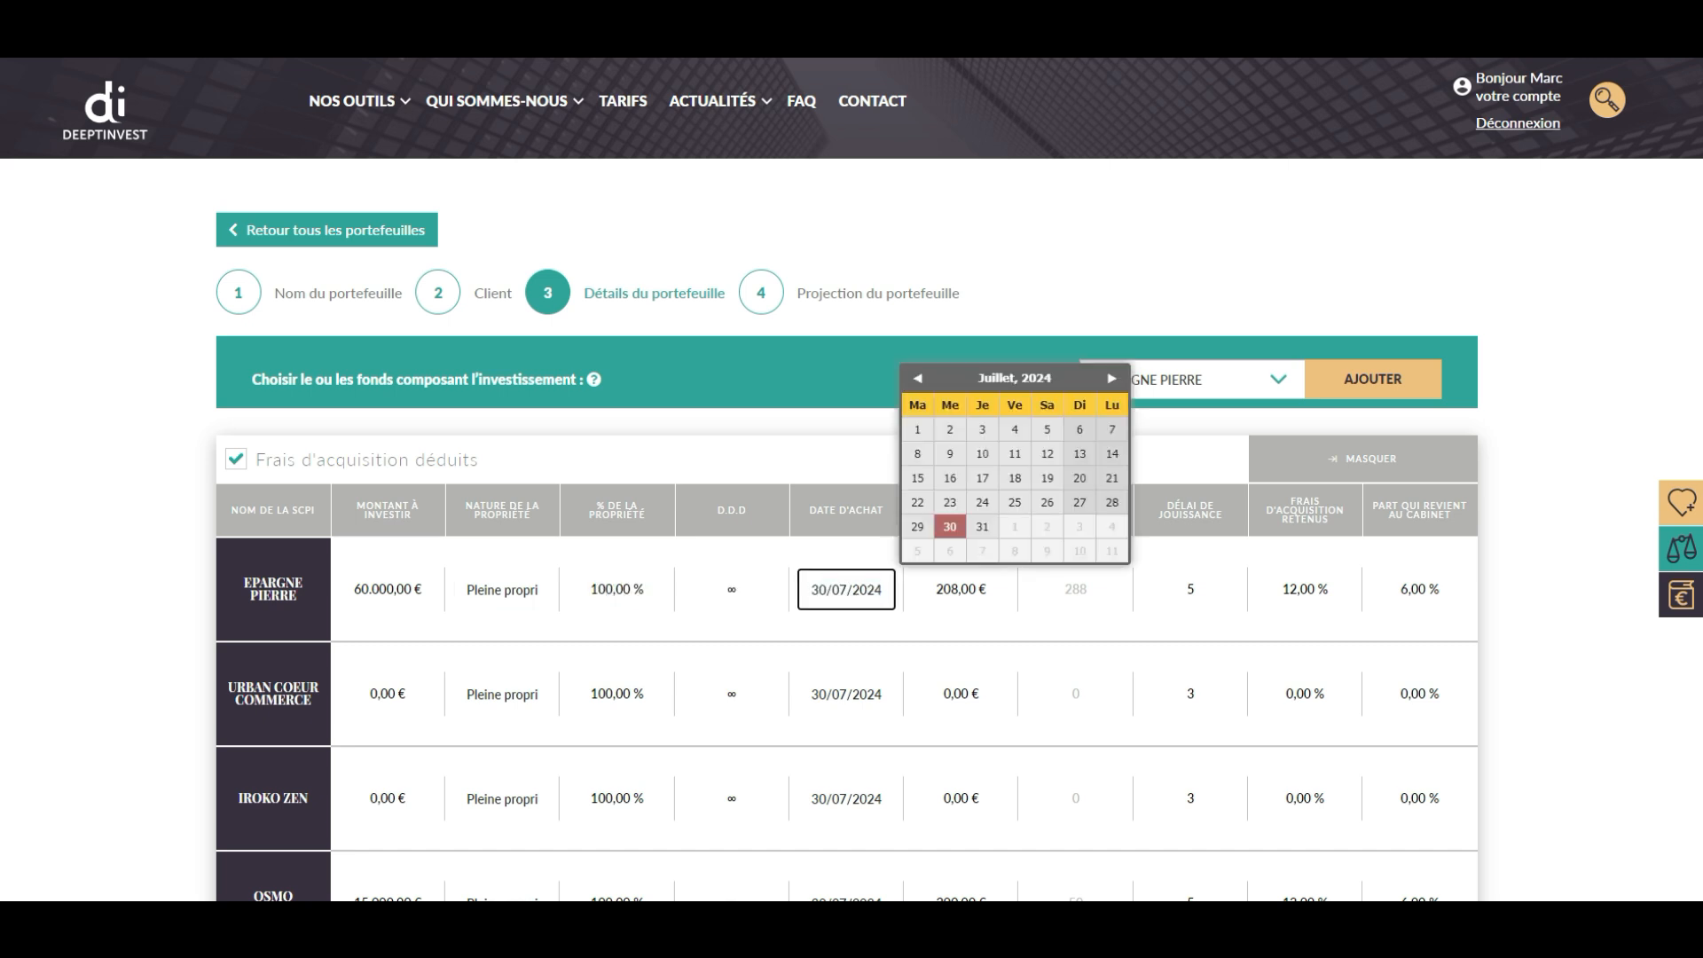
pyautogui.click(1015, 378)
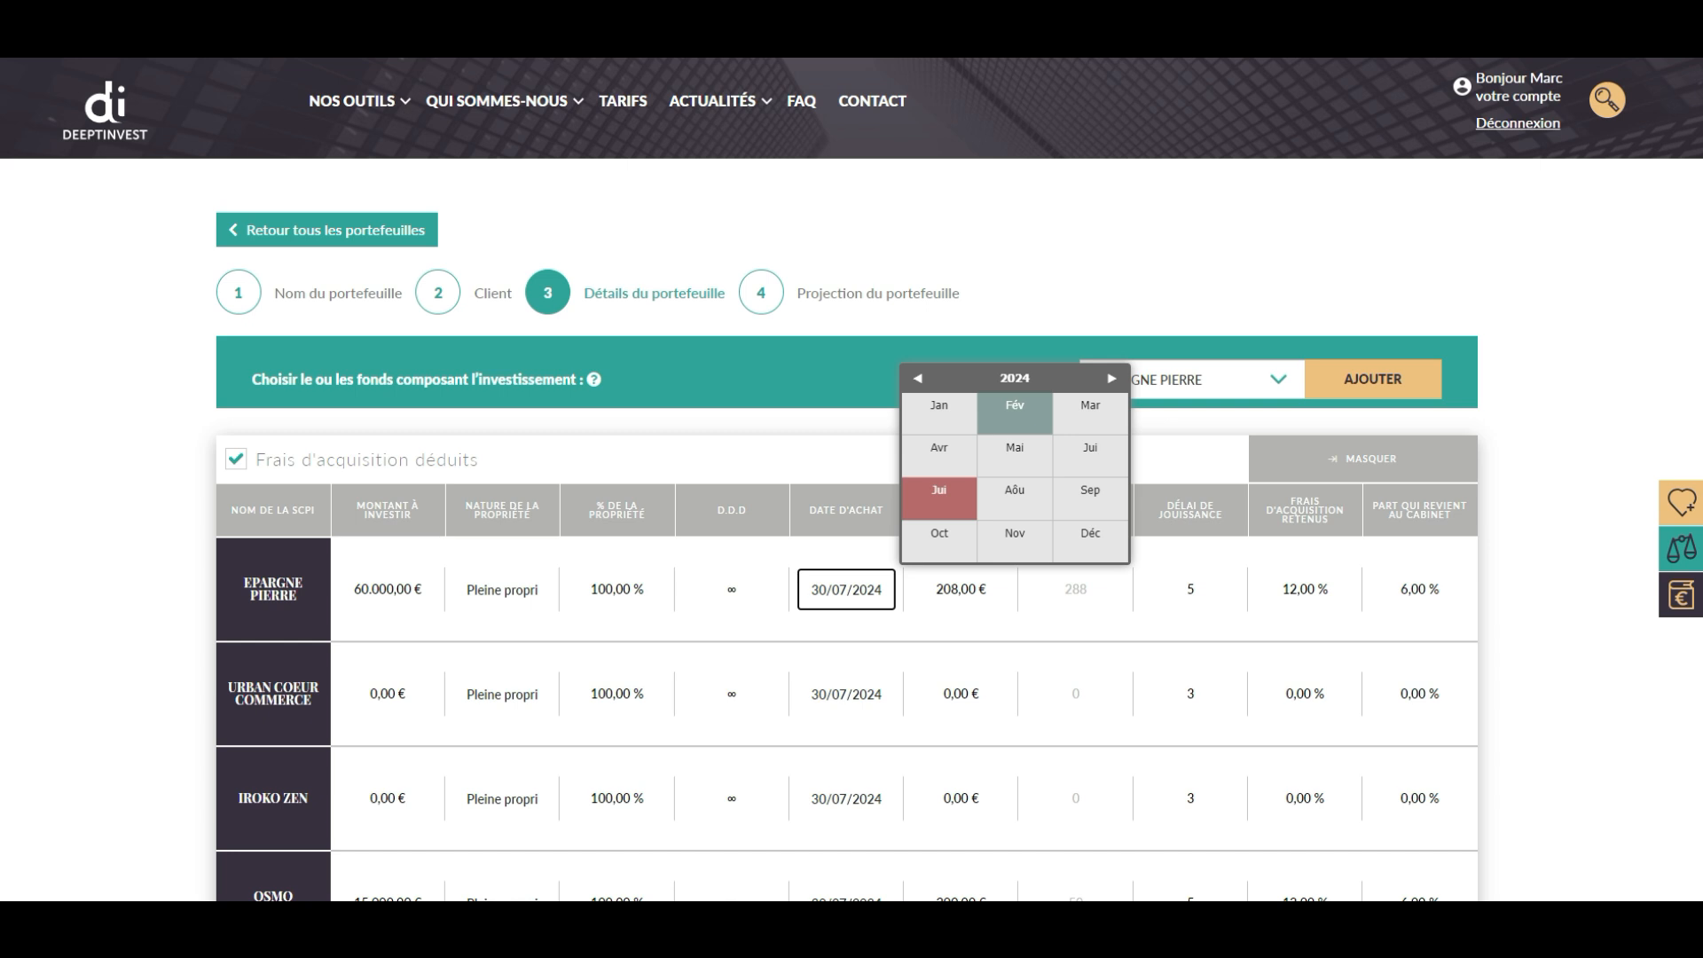
pyautogui.click(1015, 378)
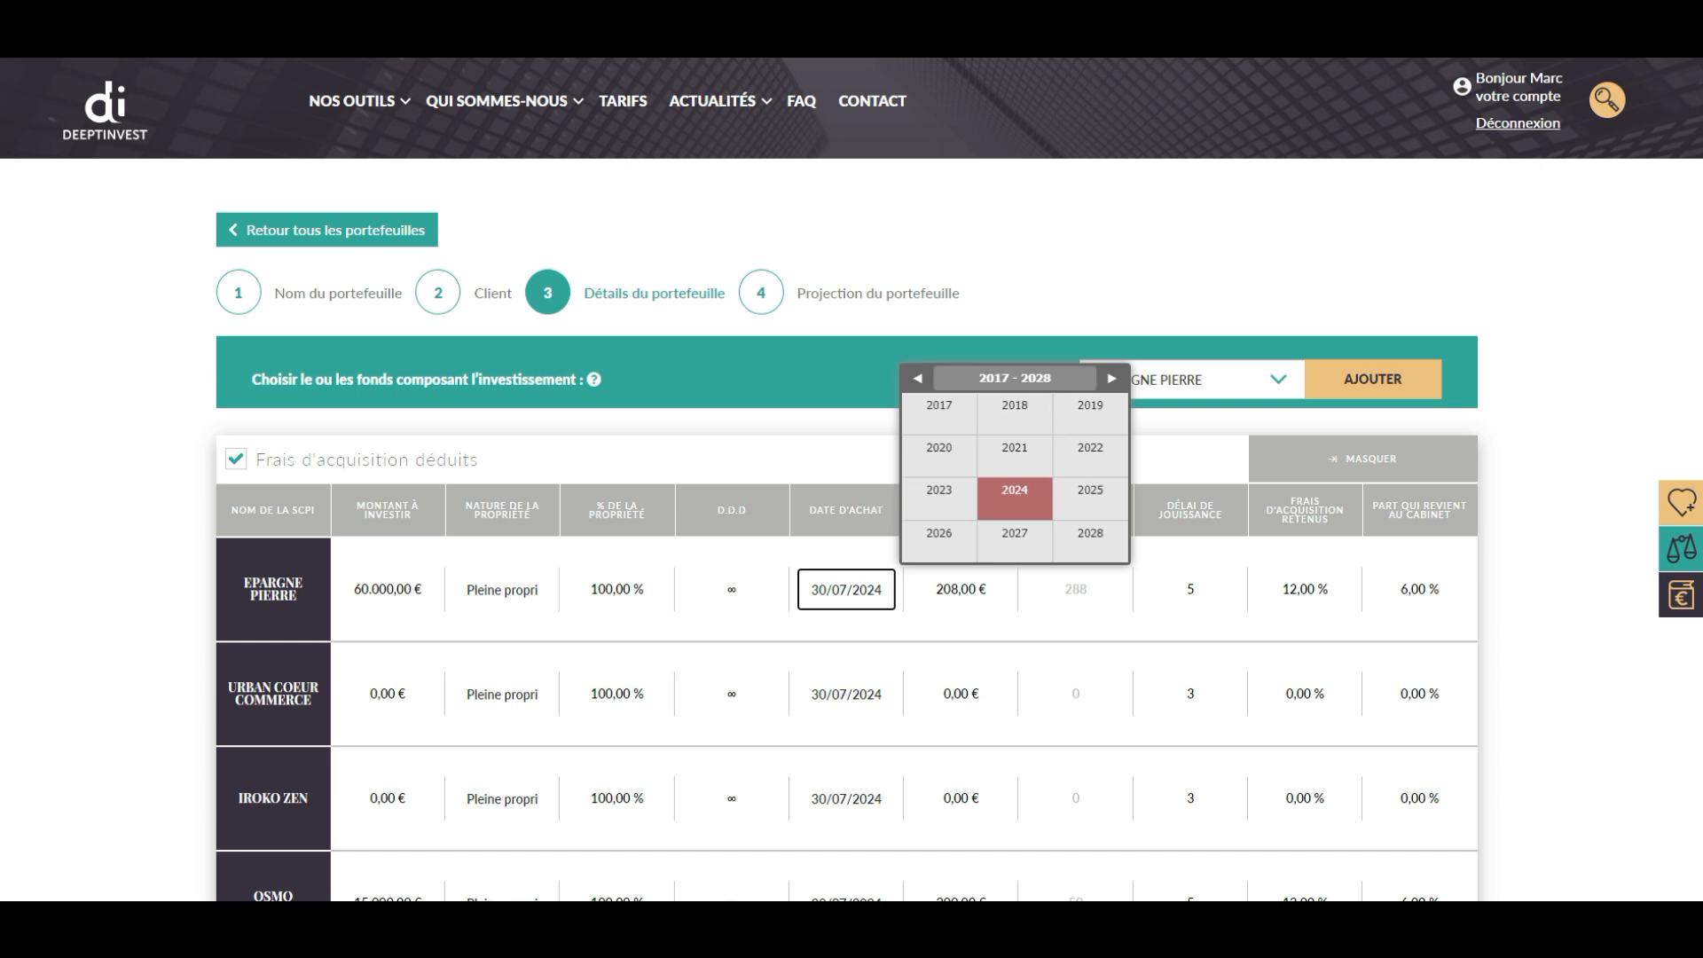
pyautogui.click(1090, 447)
pyautogui.click(1015, 490)
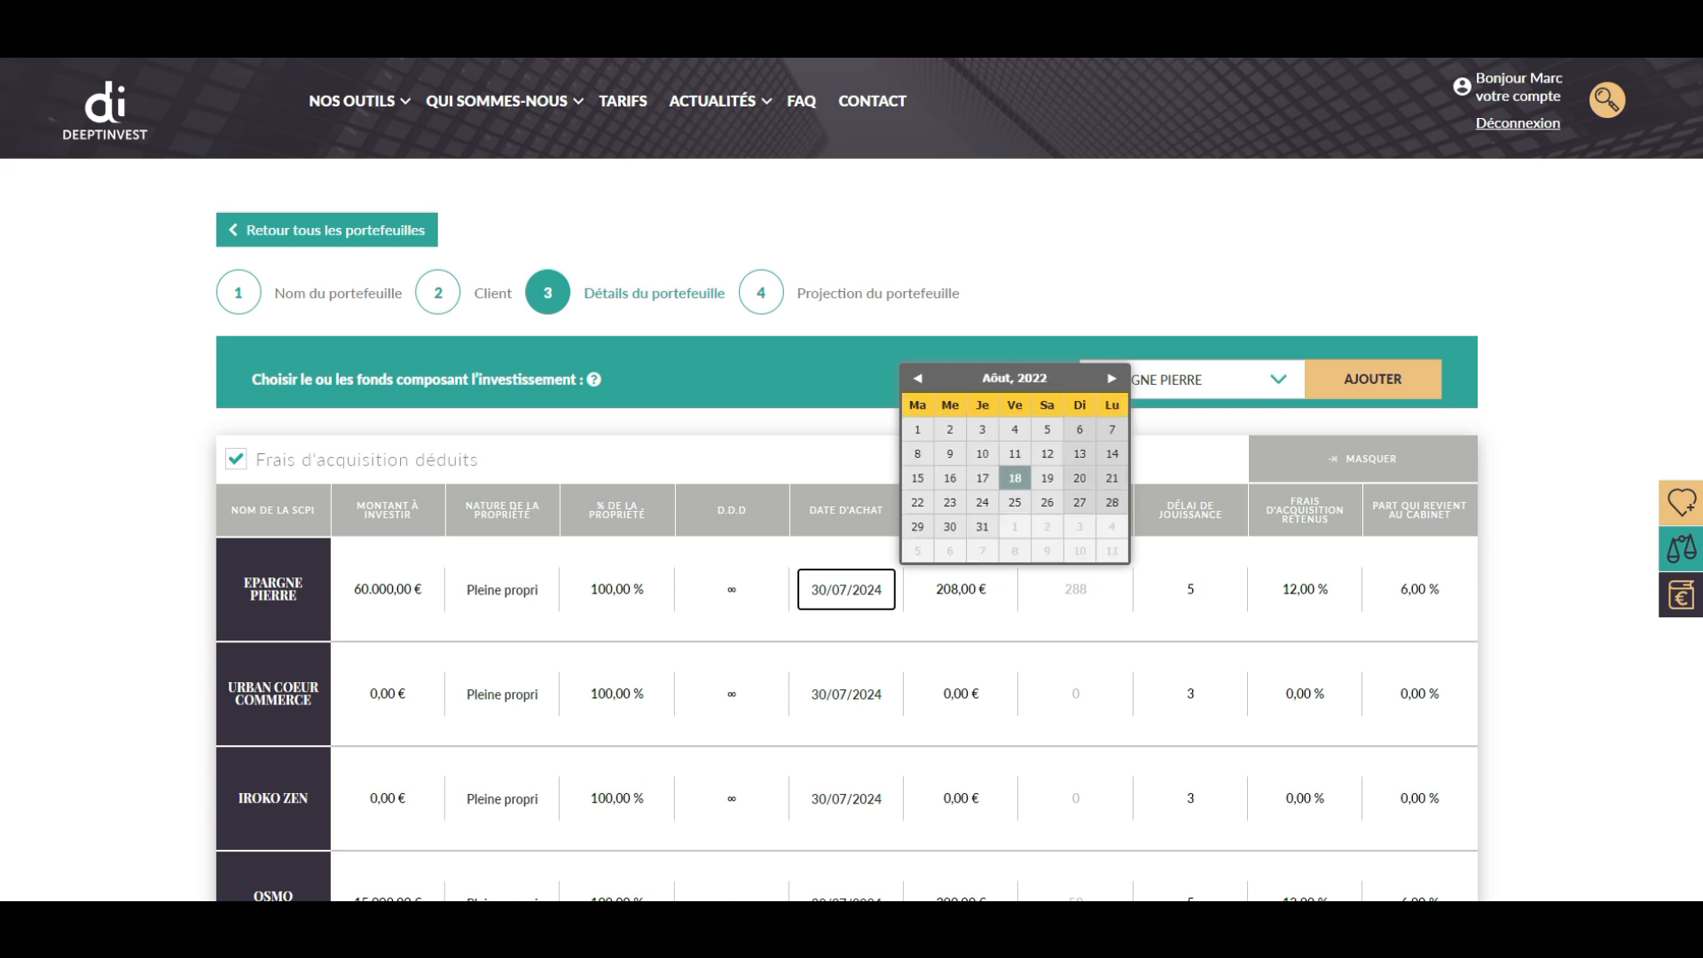
pyautogui.click(949, 526)
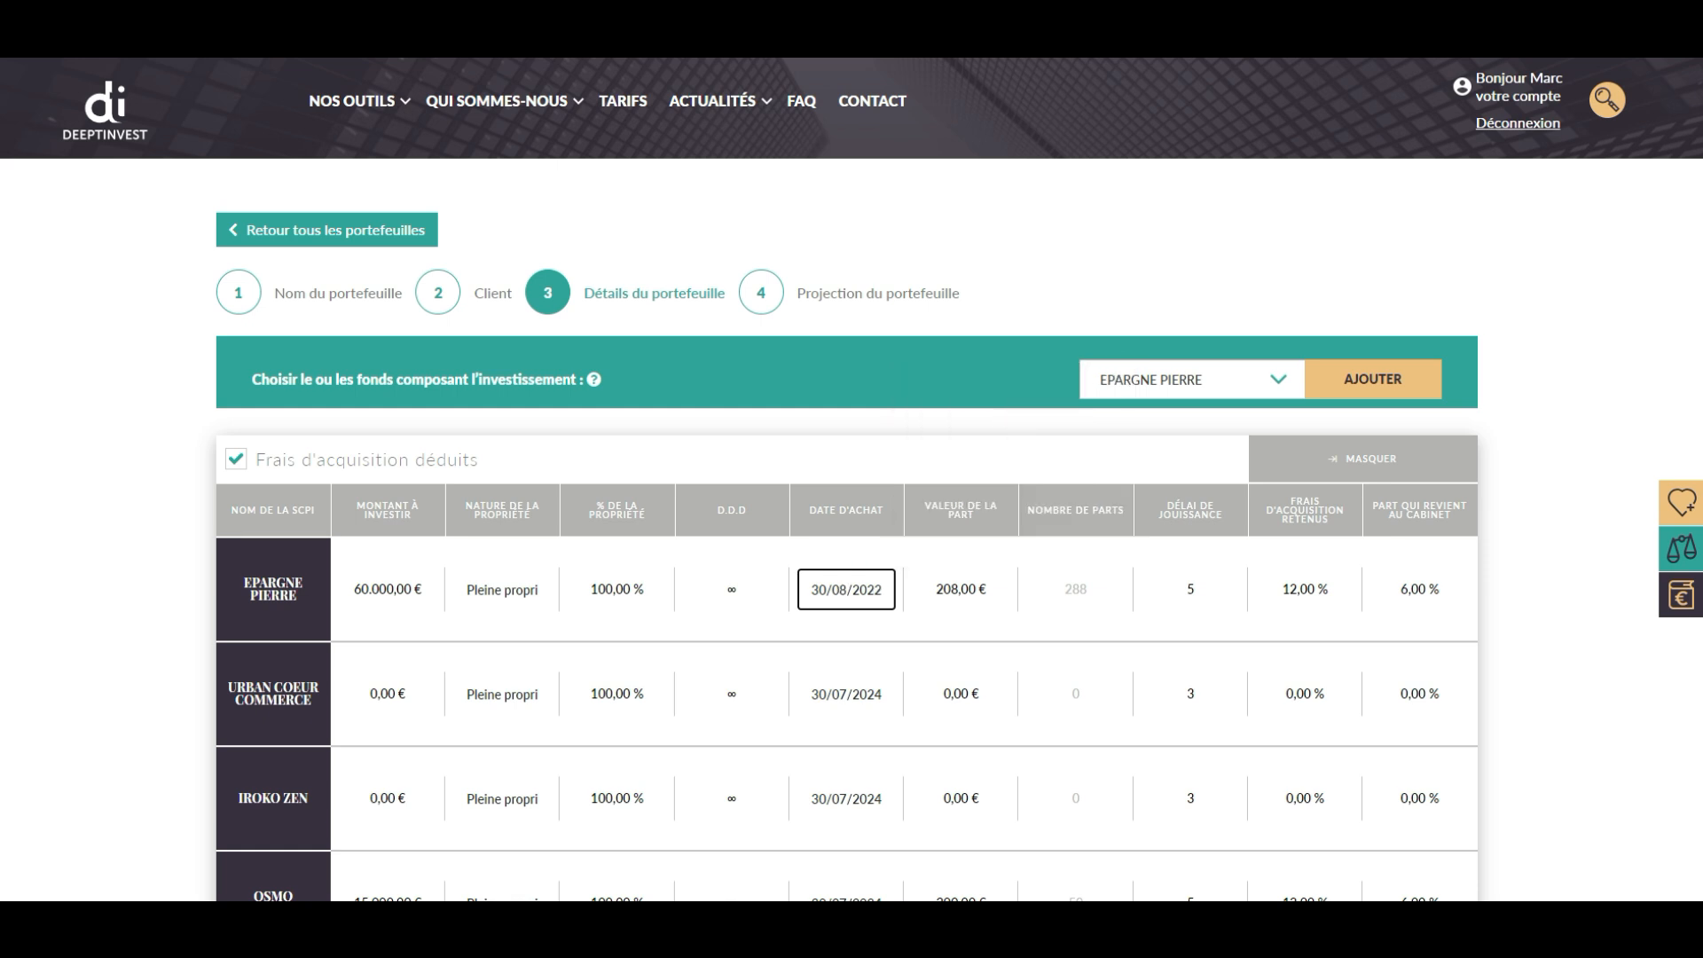
# Step: Set the amount to invest in IROKO ZEN to 15000 € and its ownership type to Nue-propriété
pyautogui.moveTo(273, 693)
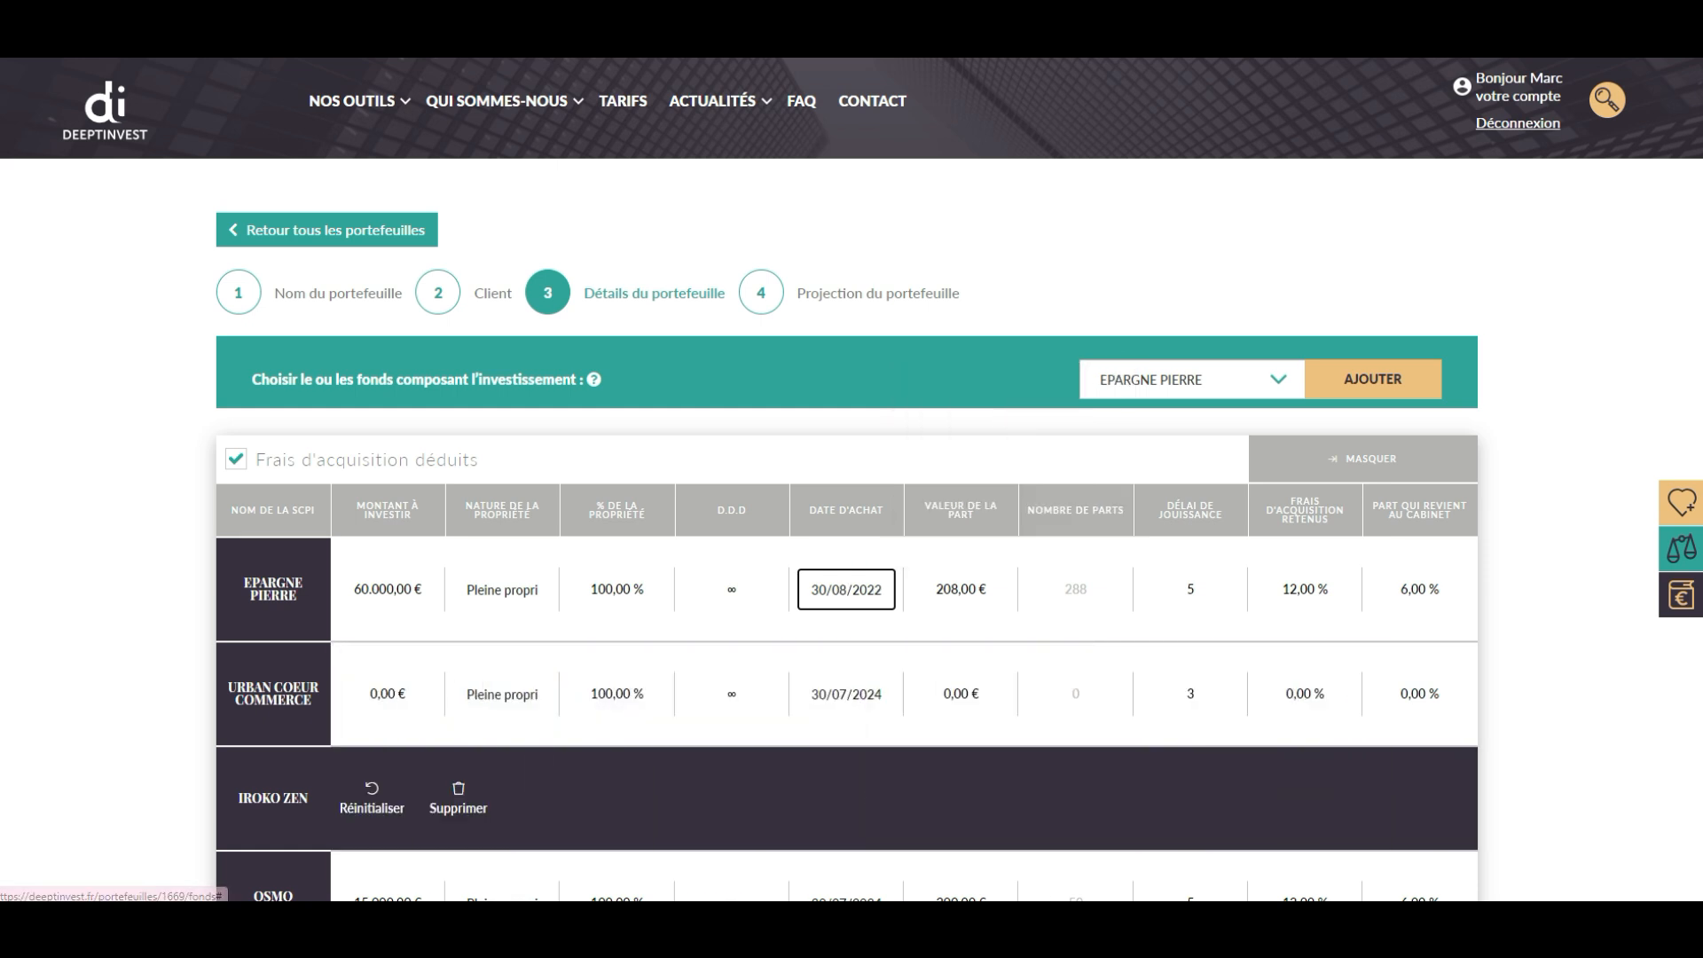
pyautogui.click(387, 799)
pyautogui.write('1')
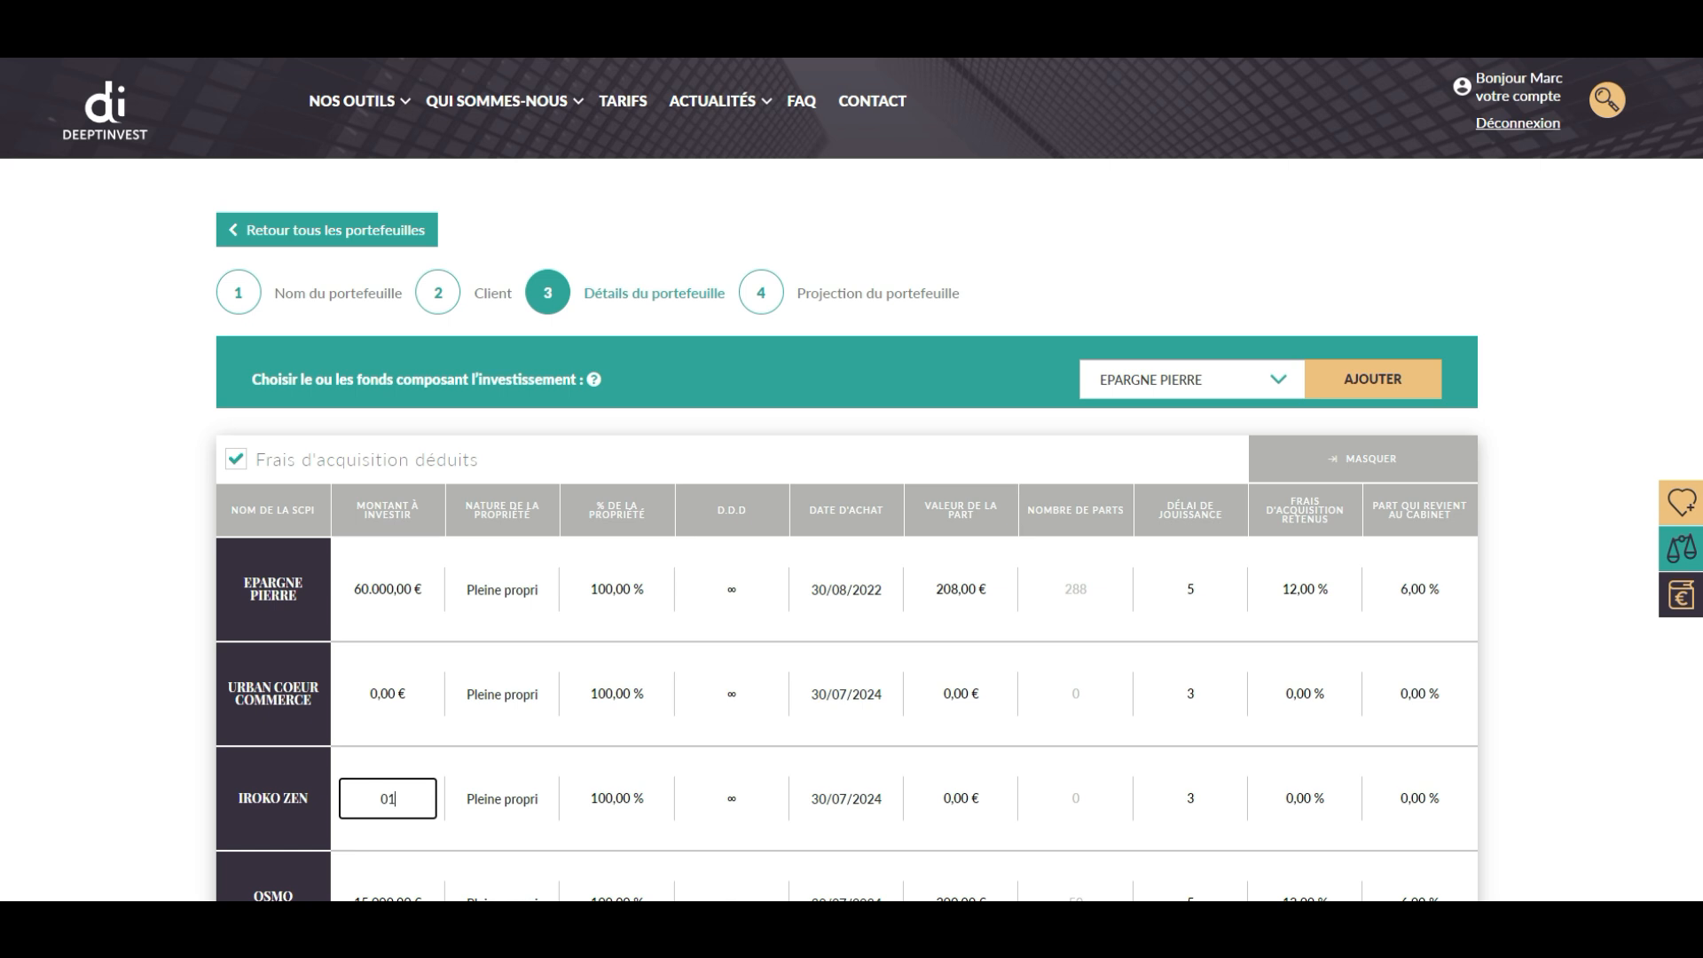
pyautogui.write('5000')
pyautogui.click(502, 798)
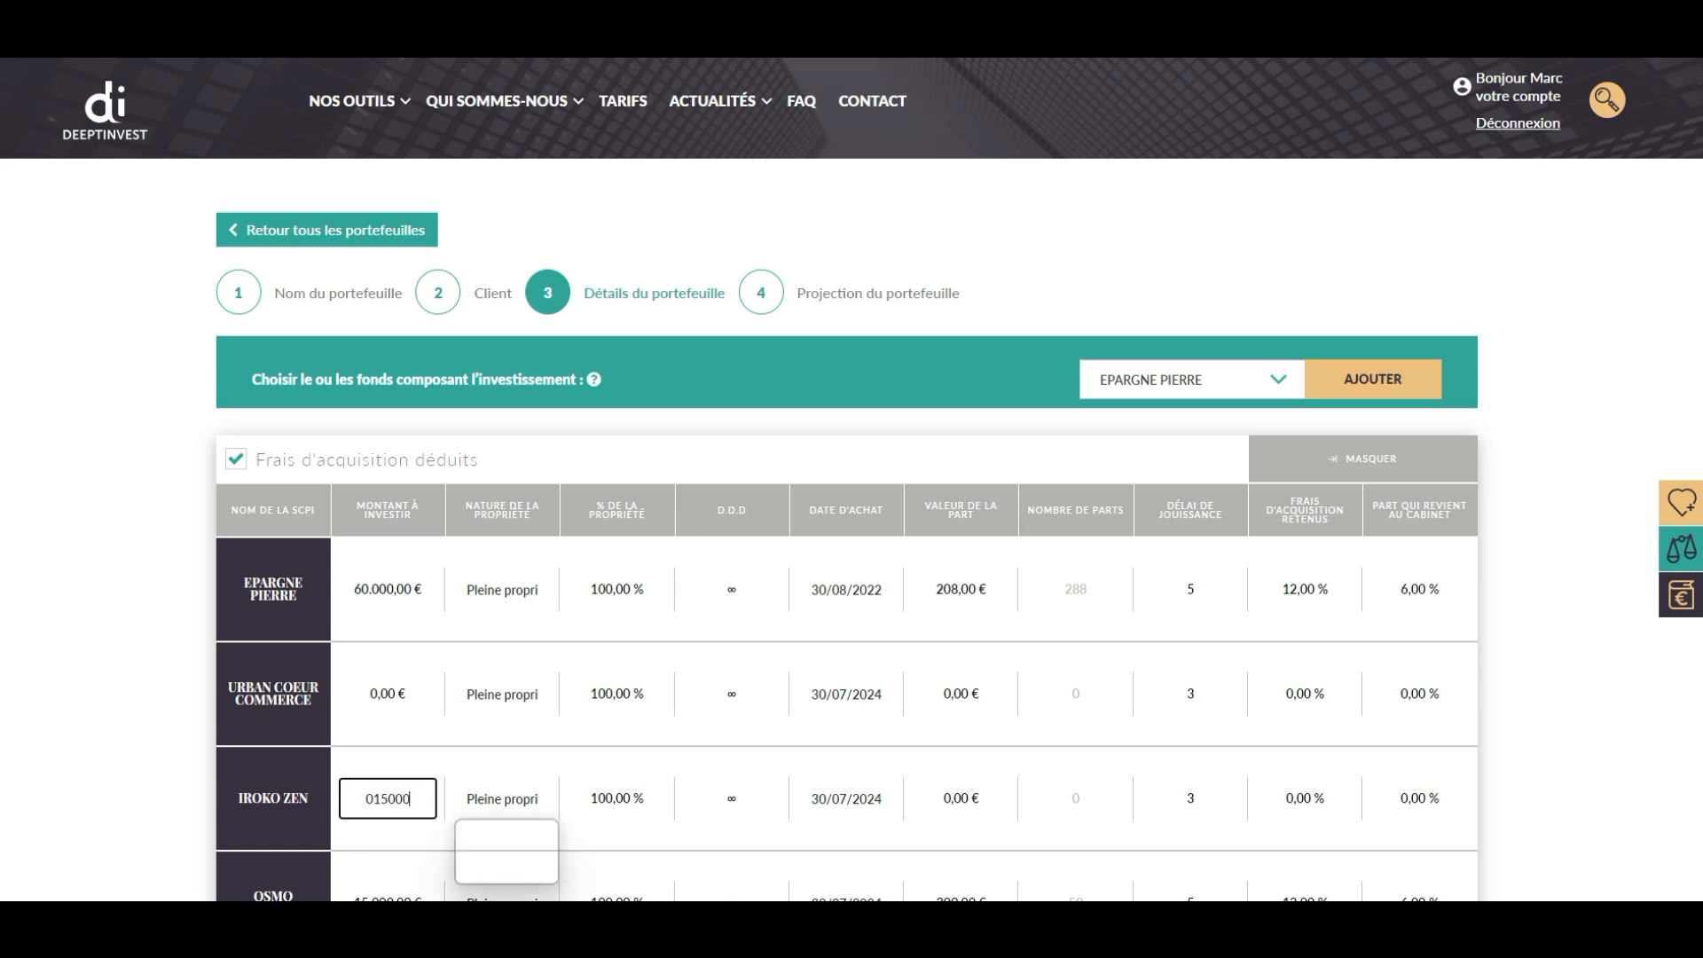
pyautogui.click(506, 859)
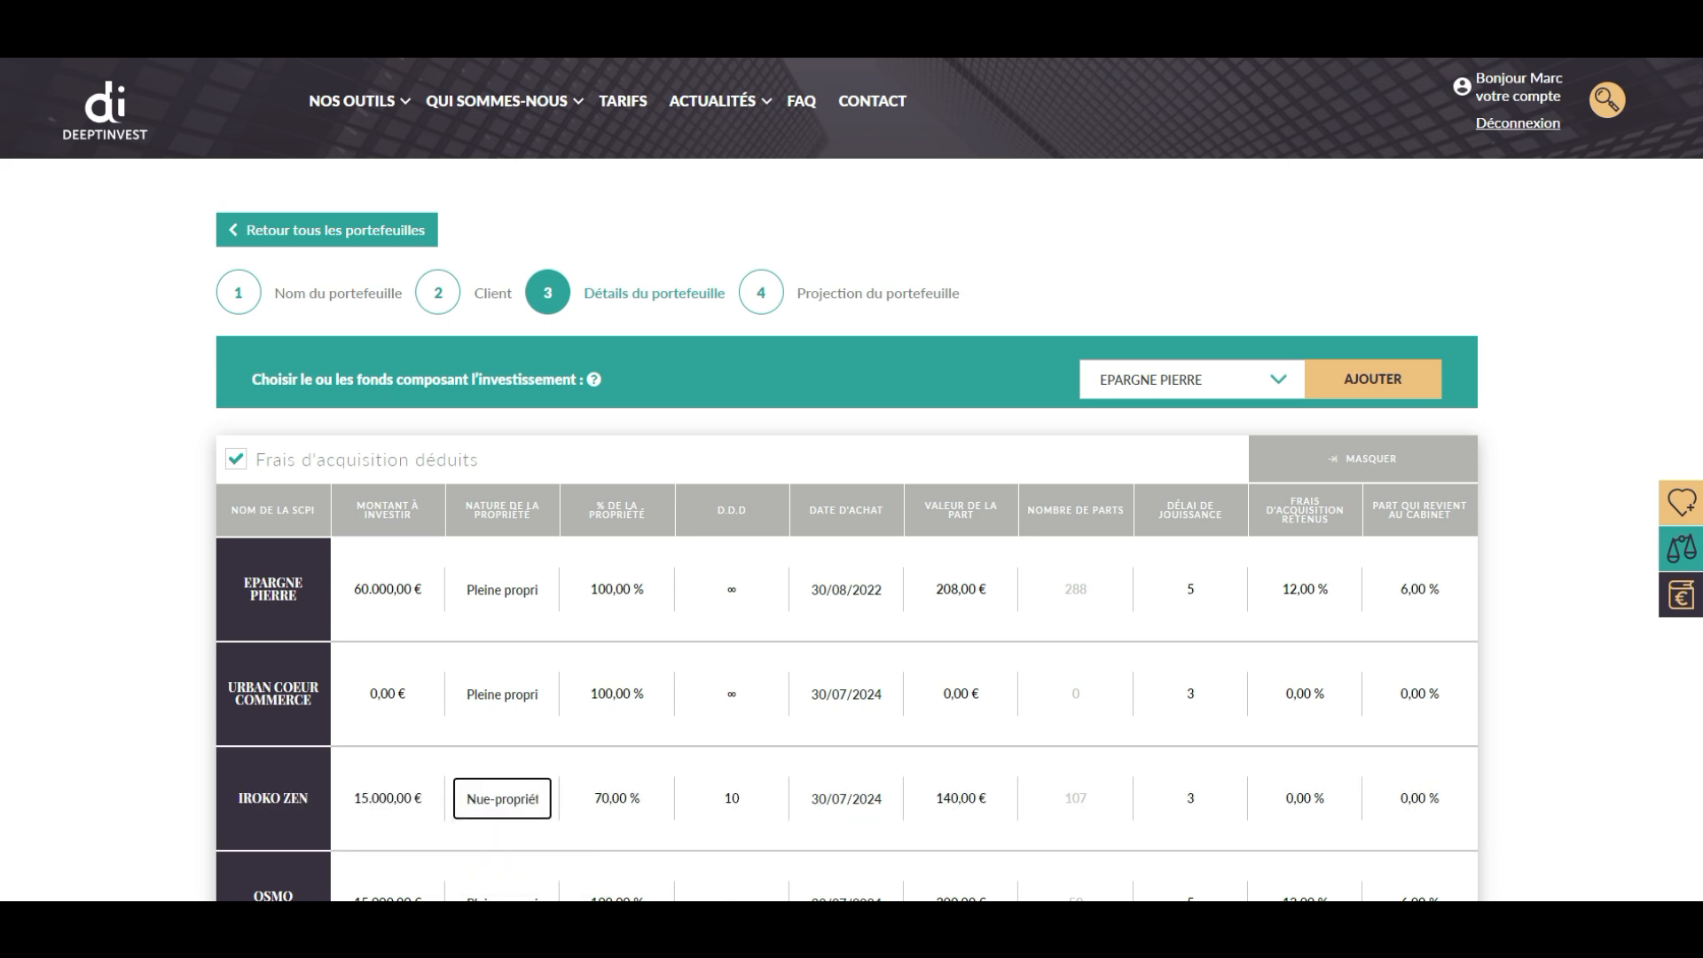
# Step: Set the amount to invest in URBAN COEUR COMMERCE to 25000 € and the firm's share of its fees to 6 %
pyautogui.click(387, 693)
pyautogui.write('25000')
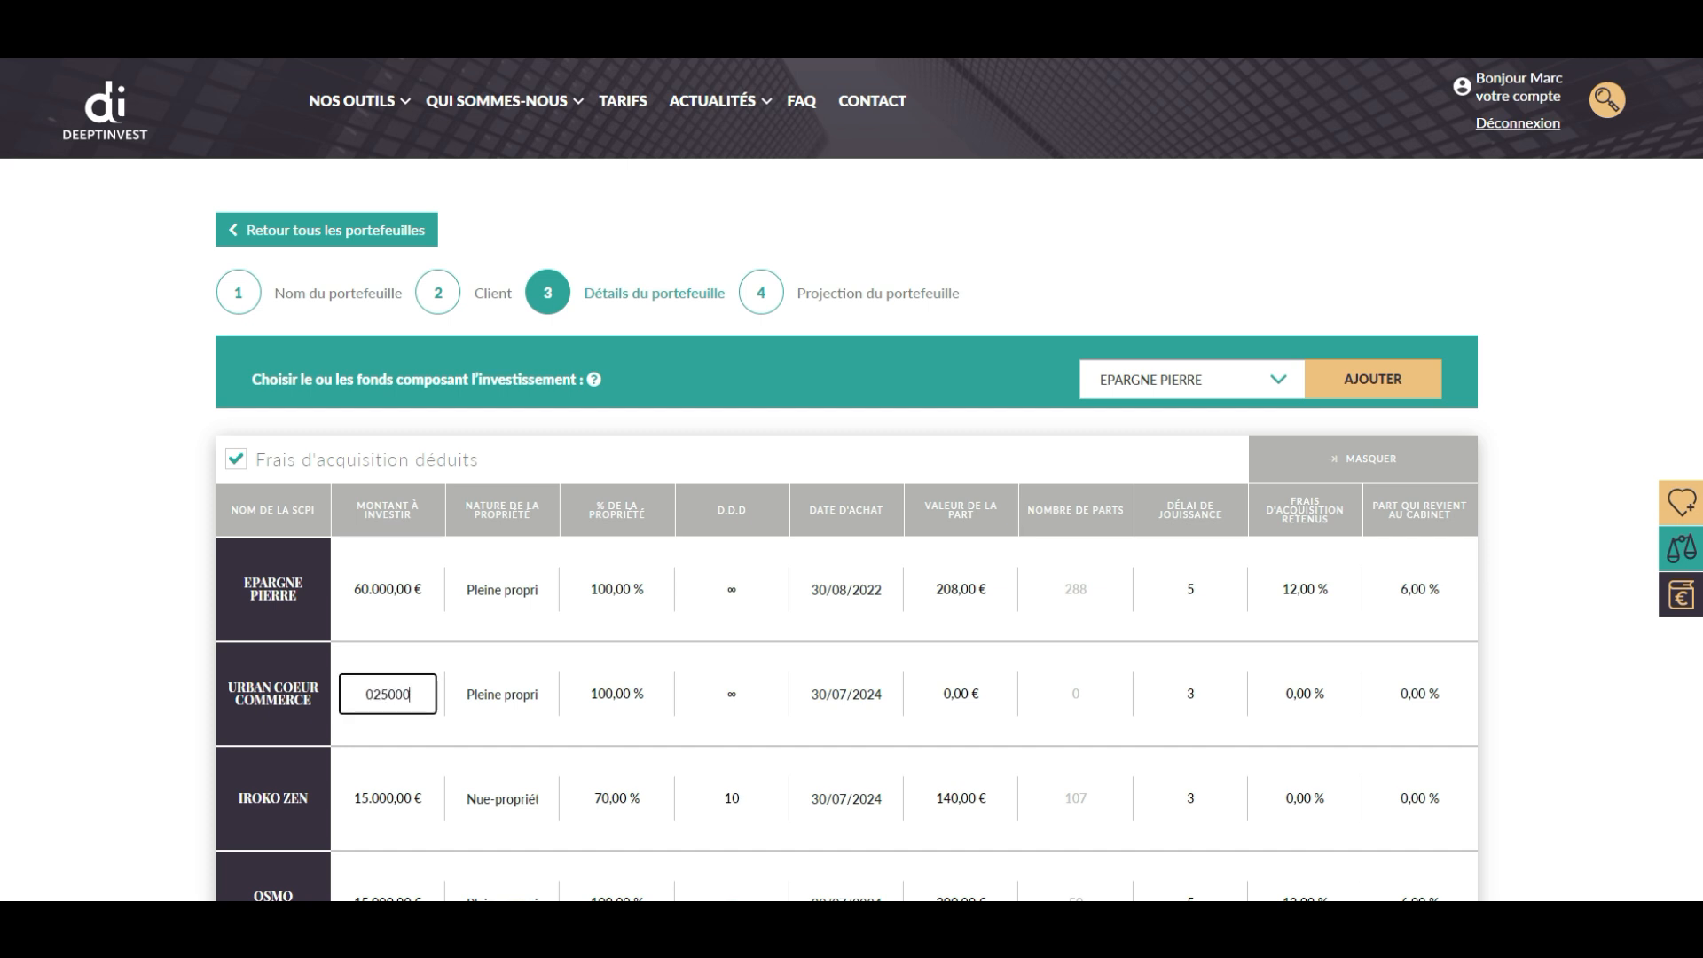
pyautogui.press('Return')
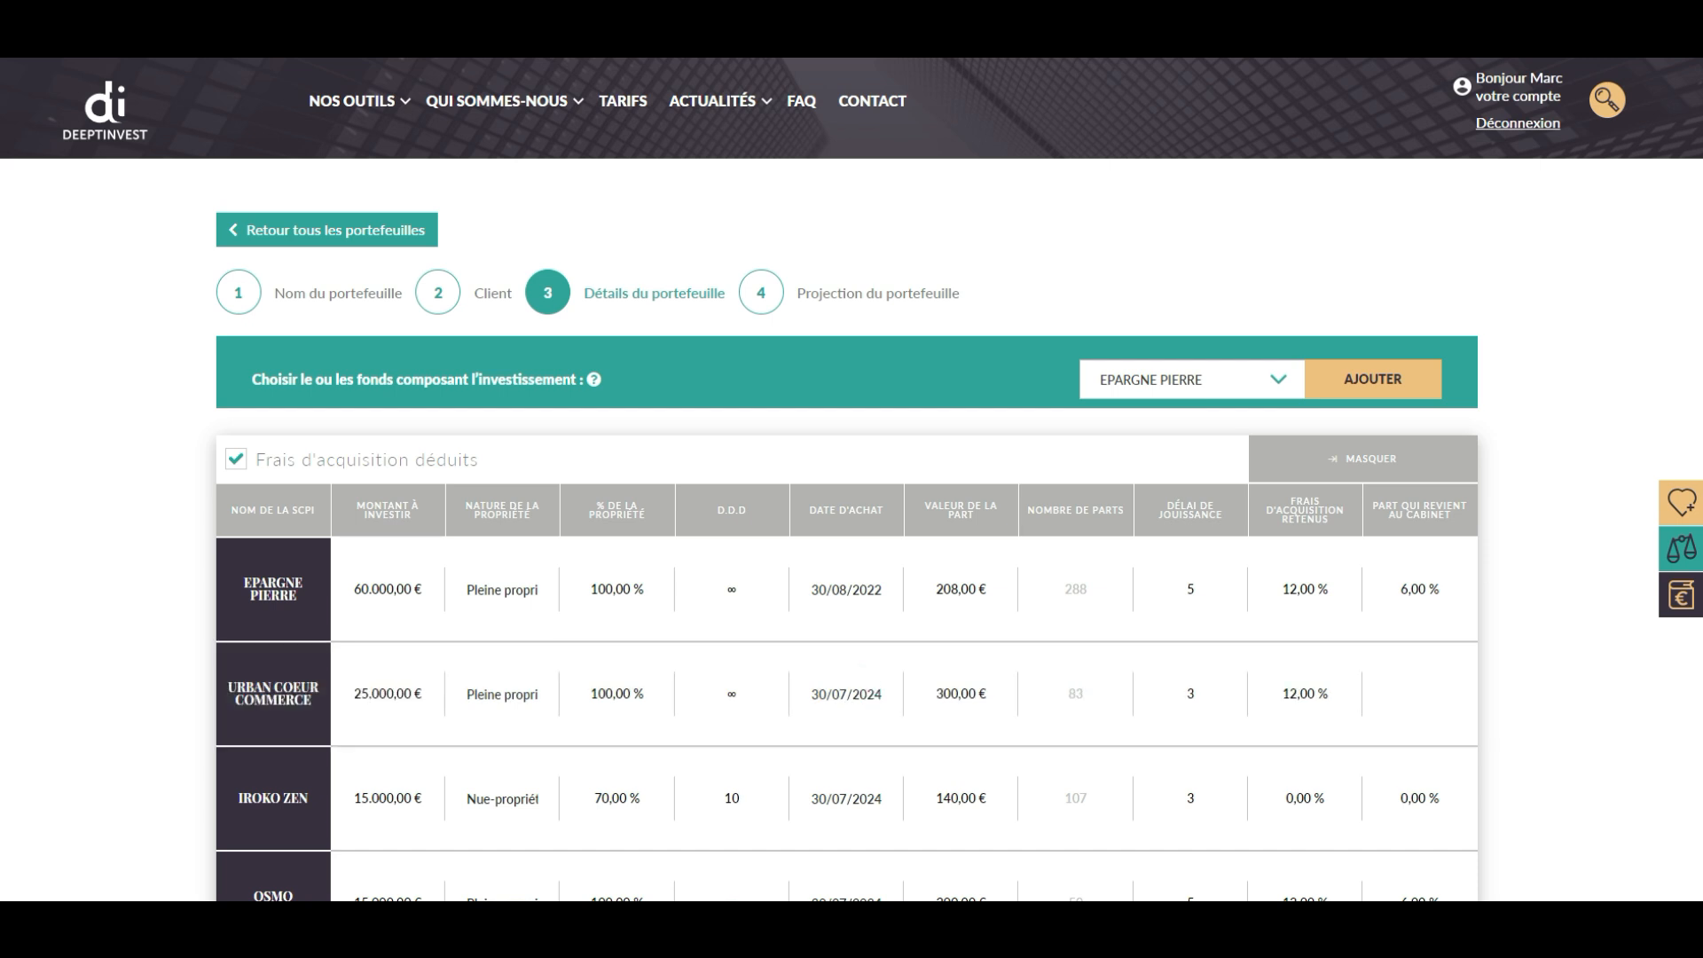
pyautogui.click(1420, 695)
pyautogui.write('7')
pyautogui.scroll(-3, 846, 532)
pyautogui.press('Return')
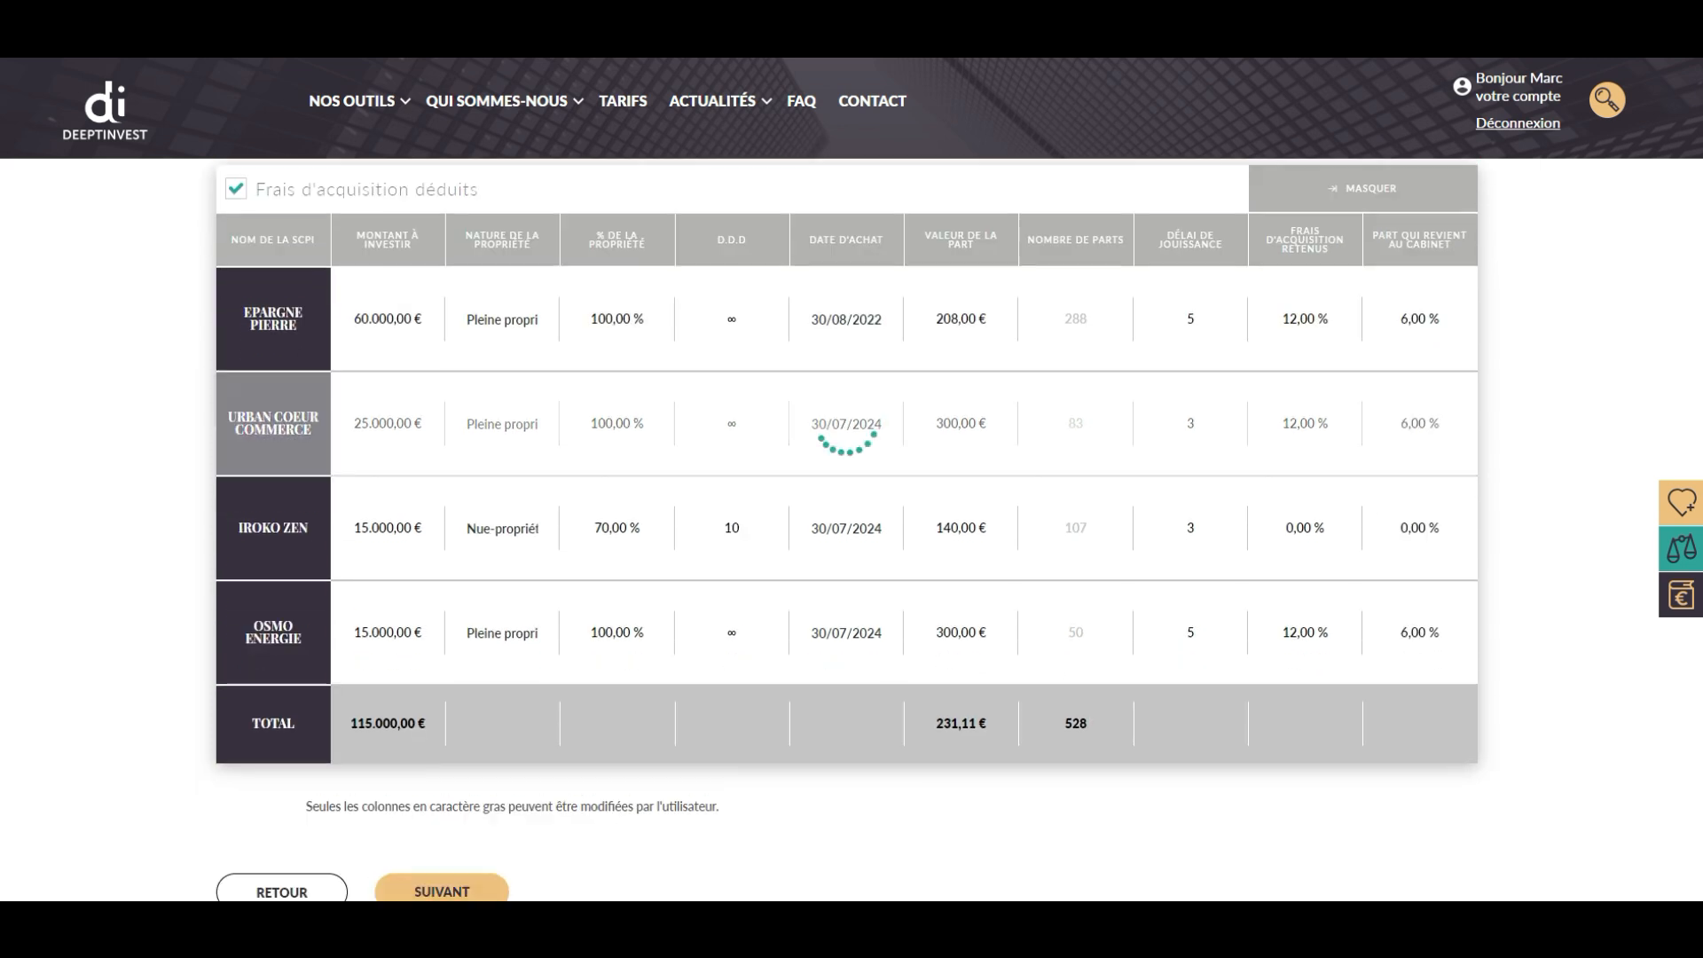
# Step: Advance to the portfolio projection and open IROKO ZEN's dividend revaluation rate for editing
pyautogui.click(442, 891)
pyautogui.scroll(-5, 846, 514)
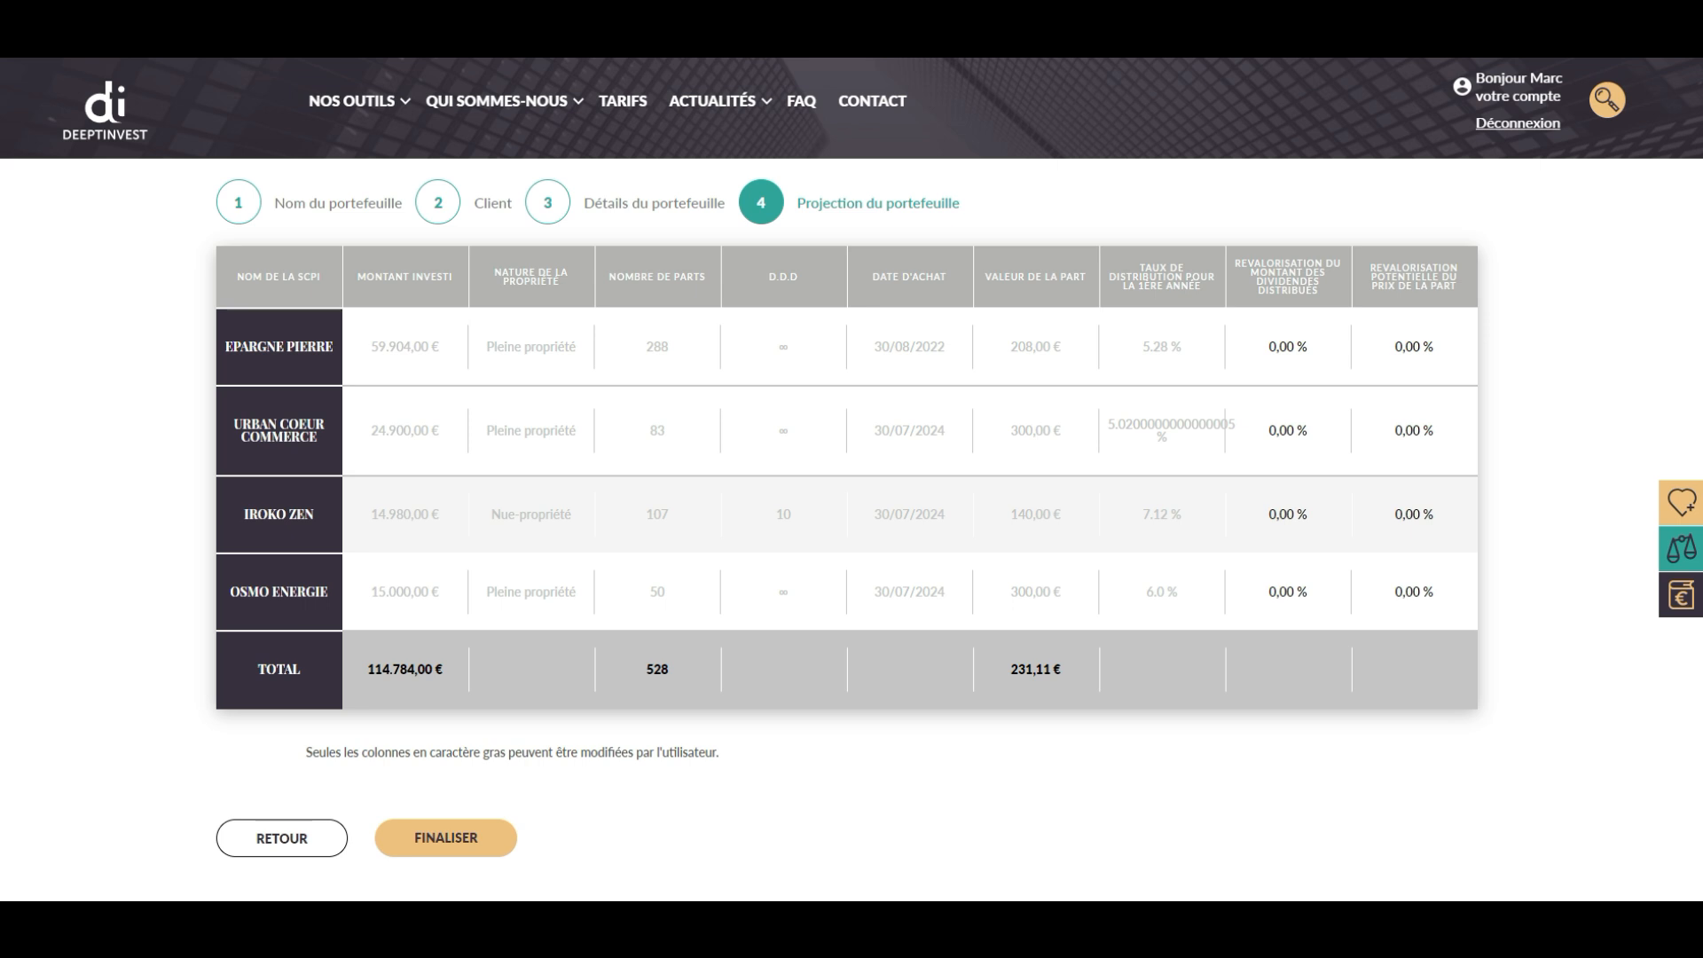
pyautogui.click(1281, 515)
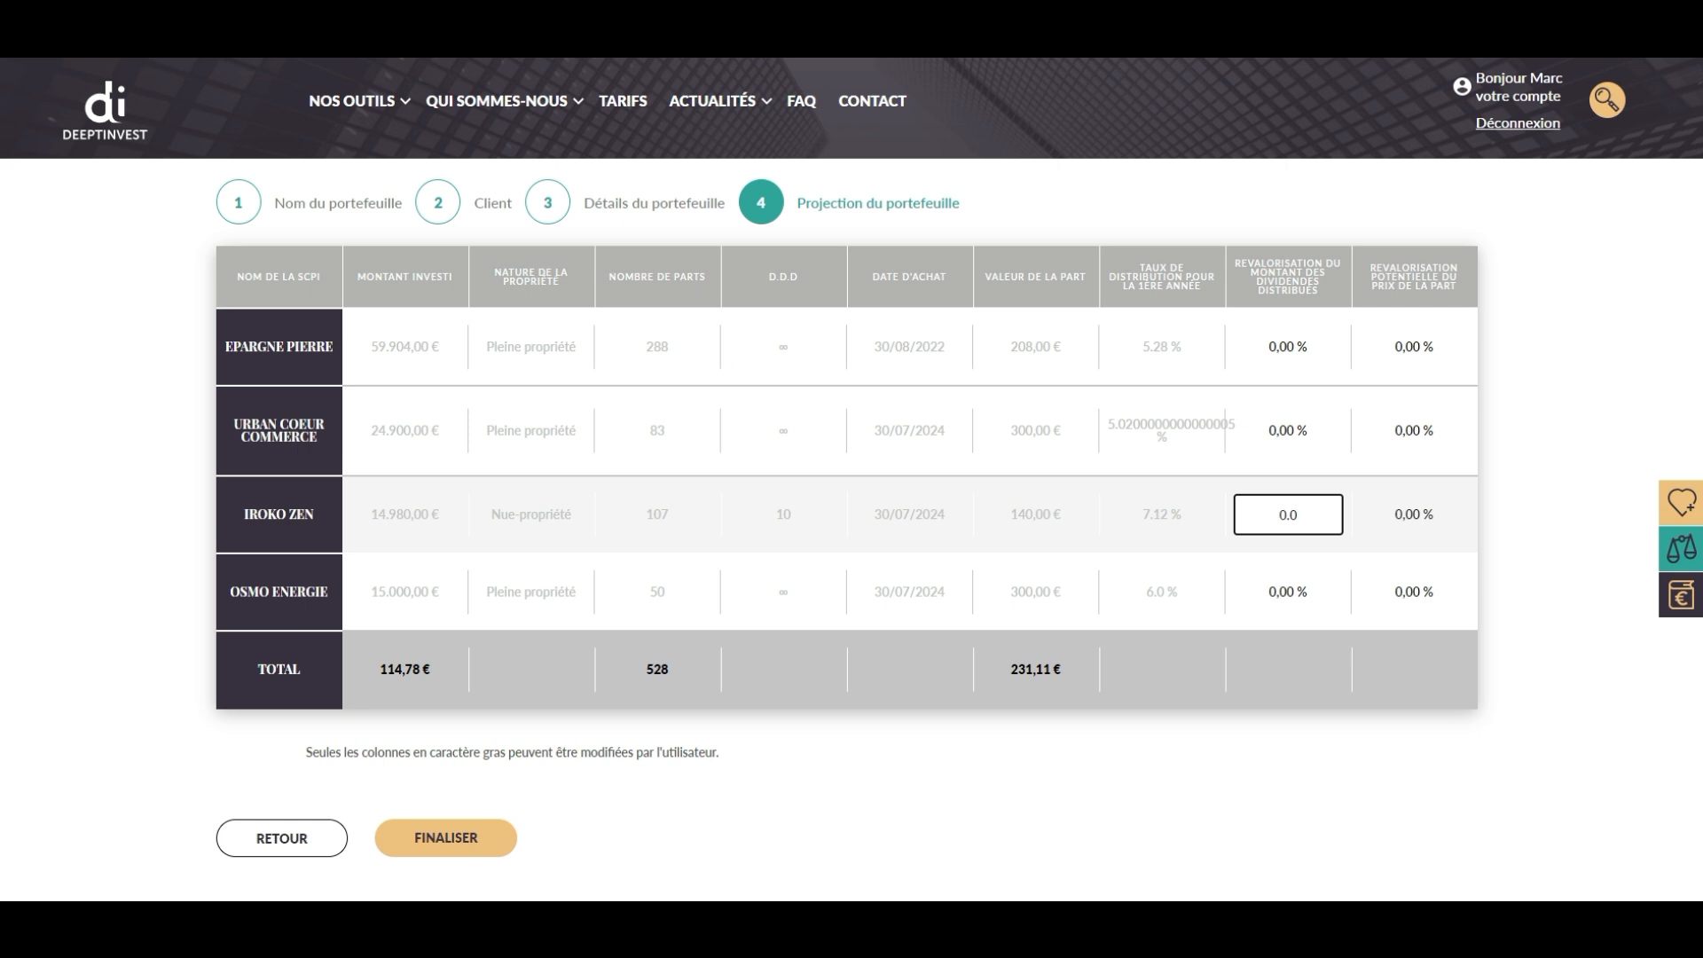
pyautogui.write('-')
pyautogui.press('End')
pyautogui.write('7')
pyautogui.press('Return')
# Step: Finalise the formations portfolio and request its report from the portfolio summary
pyautogui.click(637, 837)
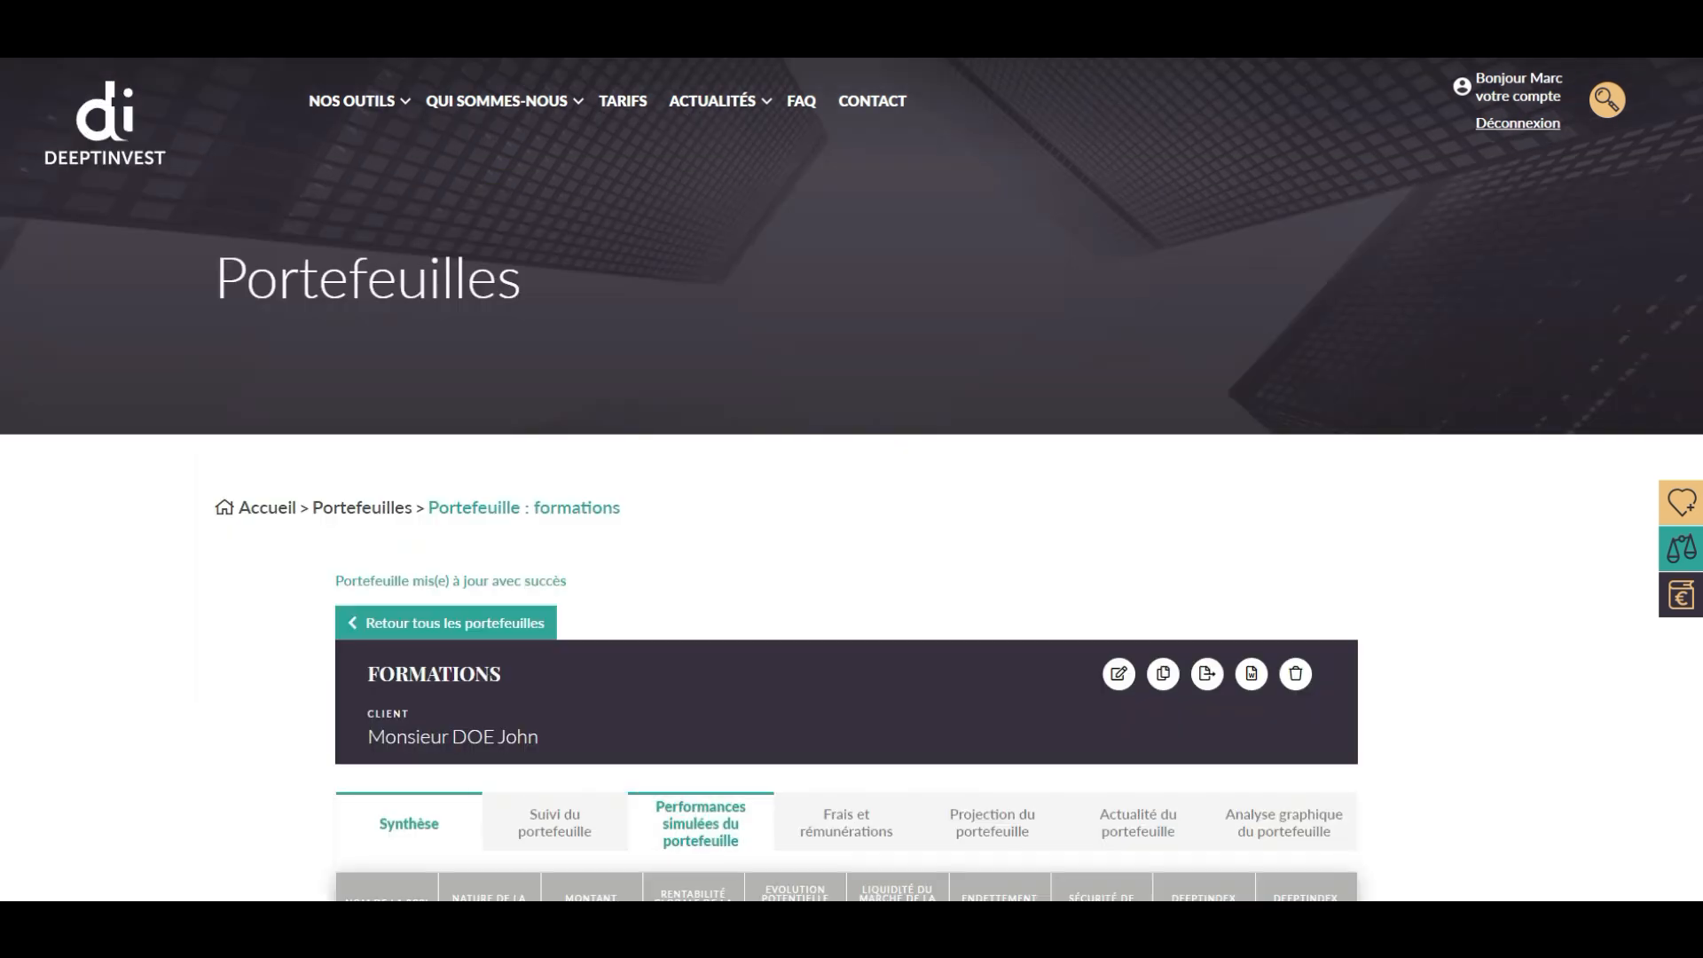
pyautogui.scroll(-1, 851, 479)
pyautogui.scroll(-2, 1119, 402)
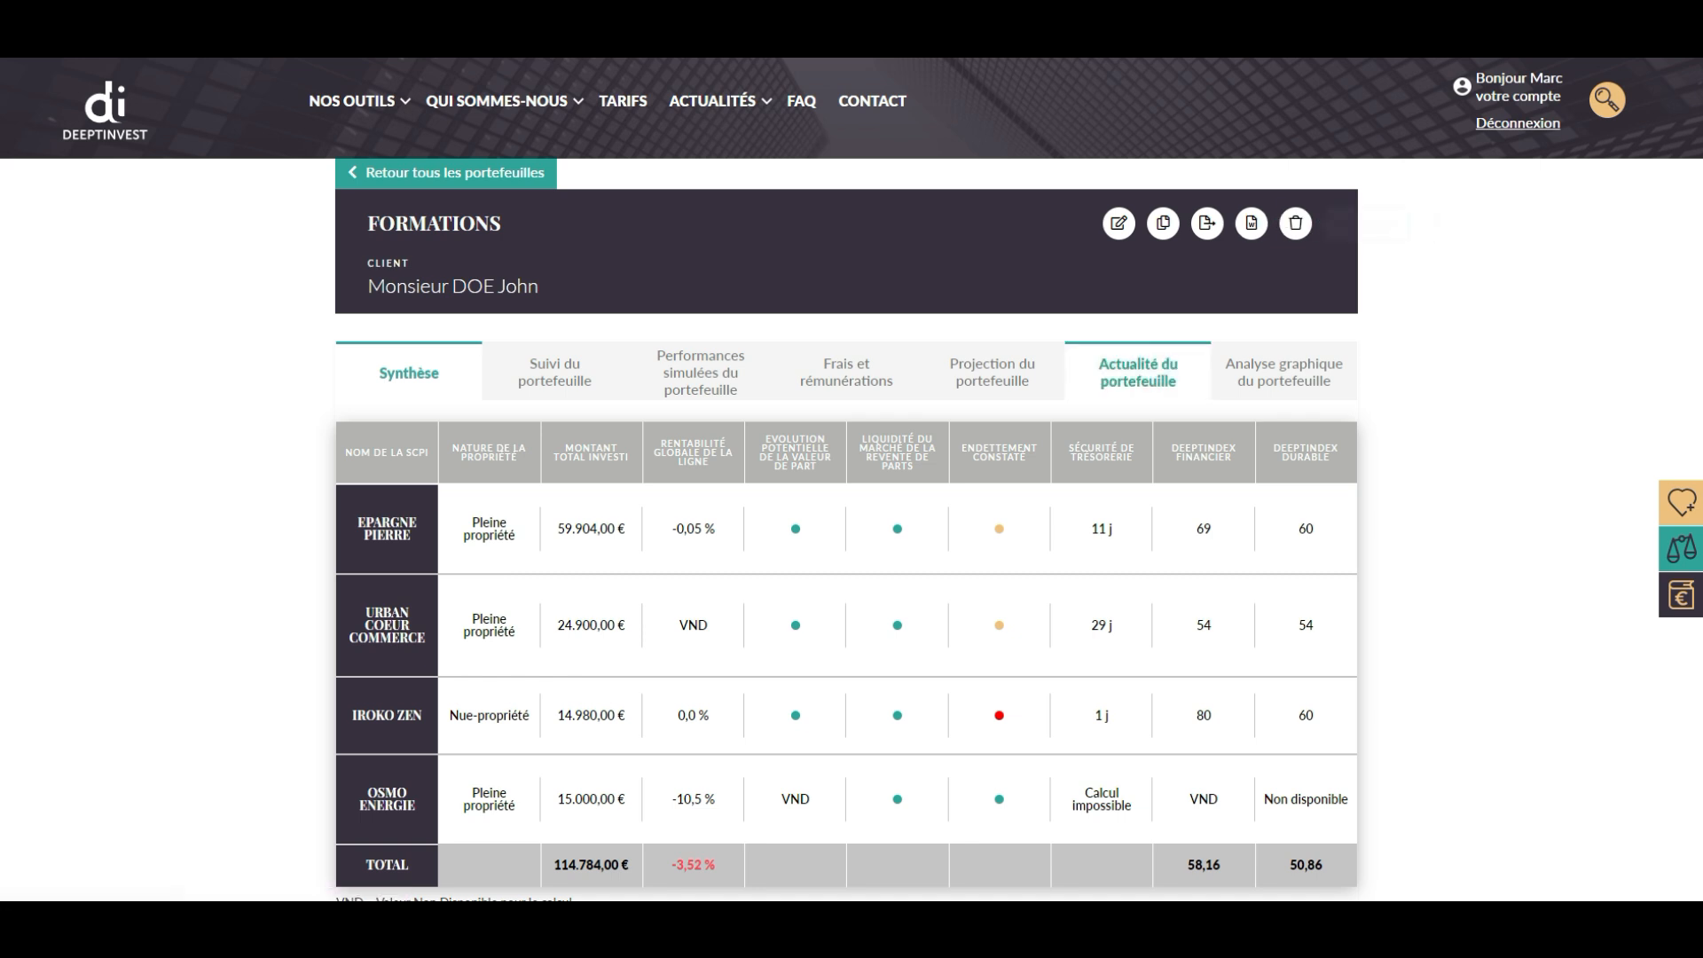
pyautogui.scroll(-1, 846, 532)
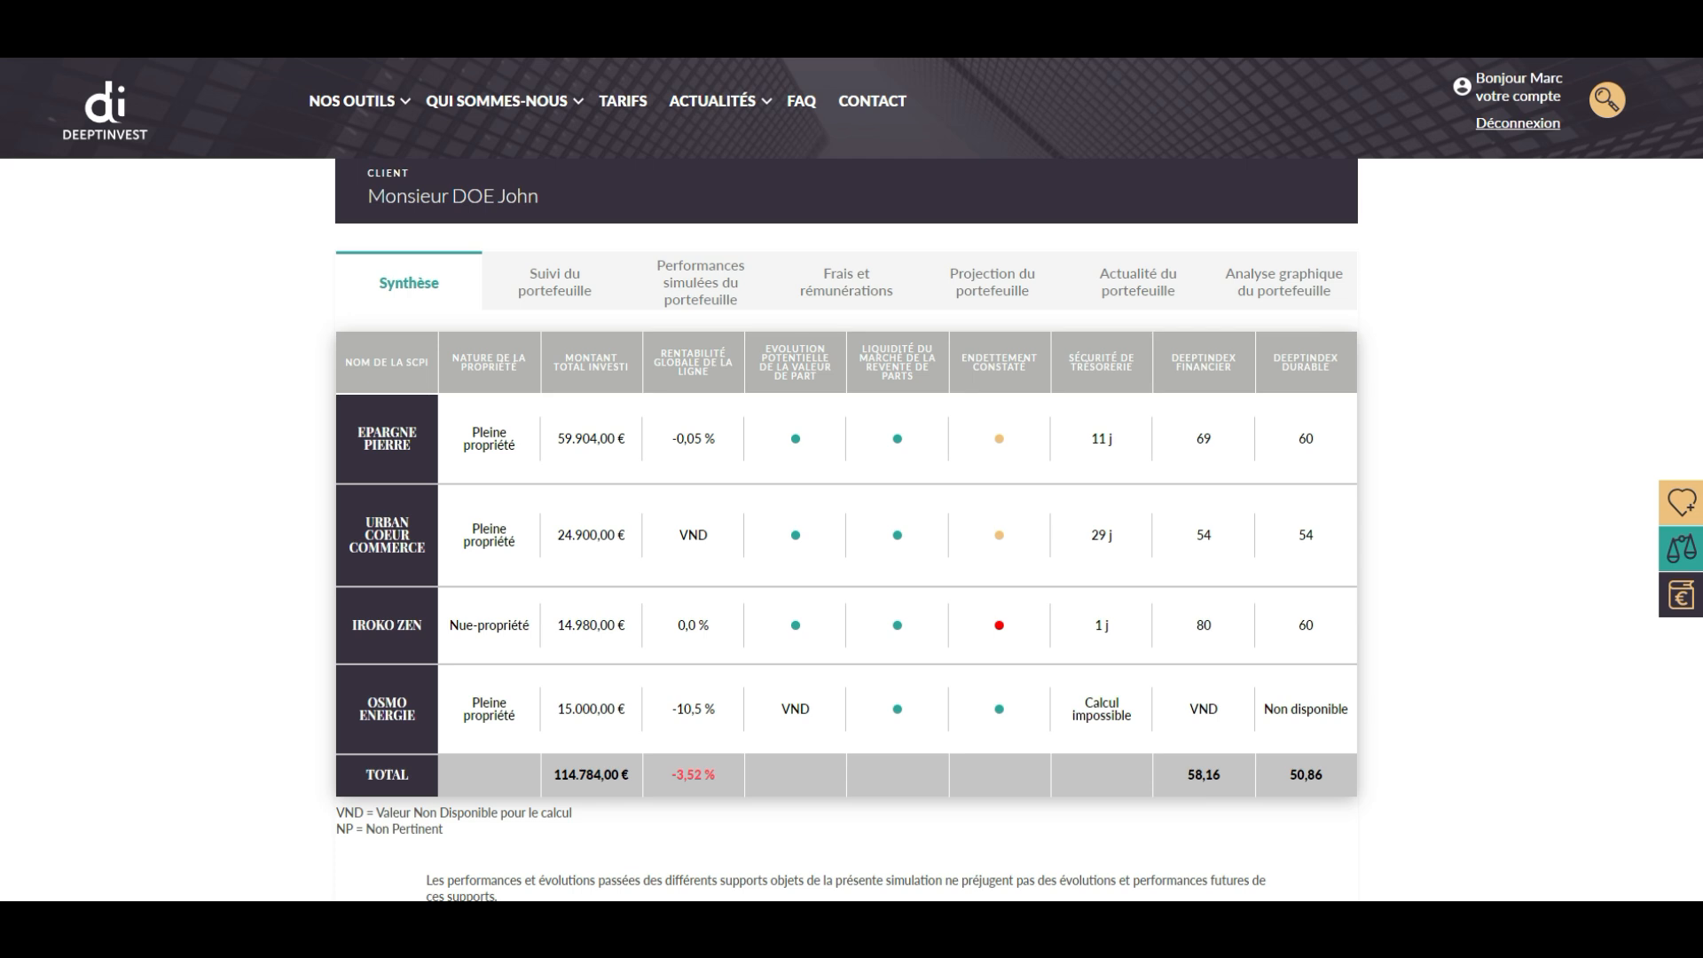
pyautogui.scroll(1, 846, 532)
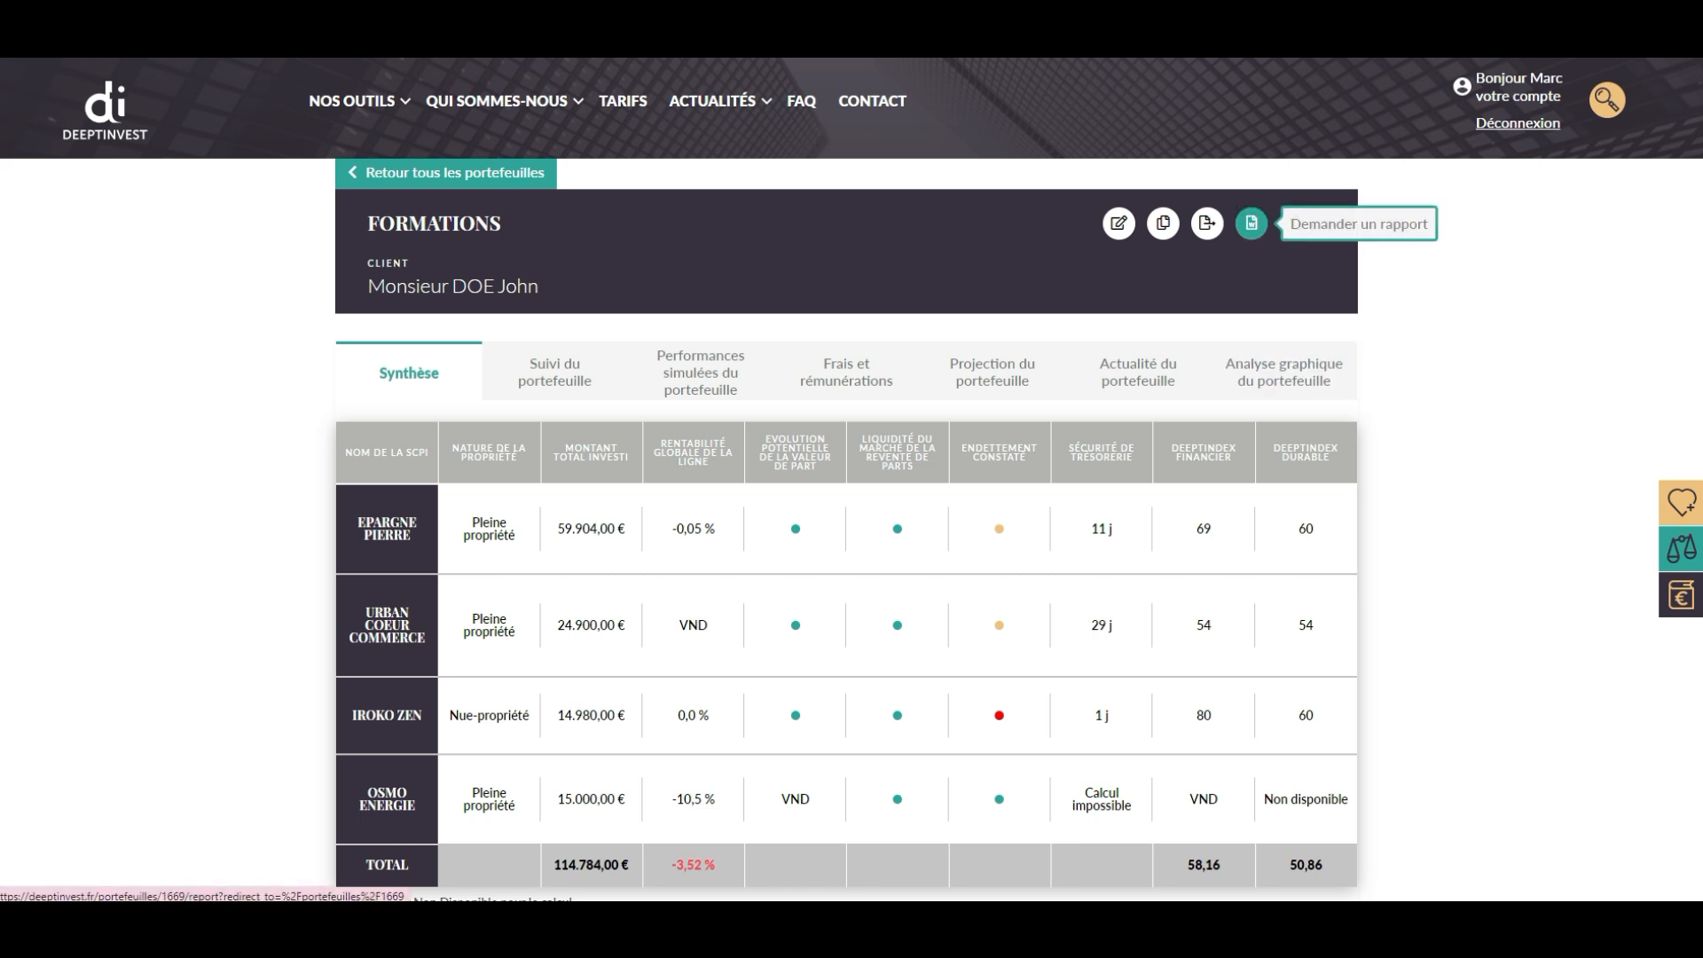
pyautogui.click(1252, 222)
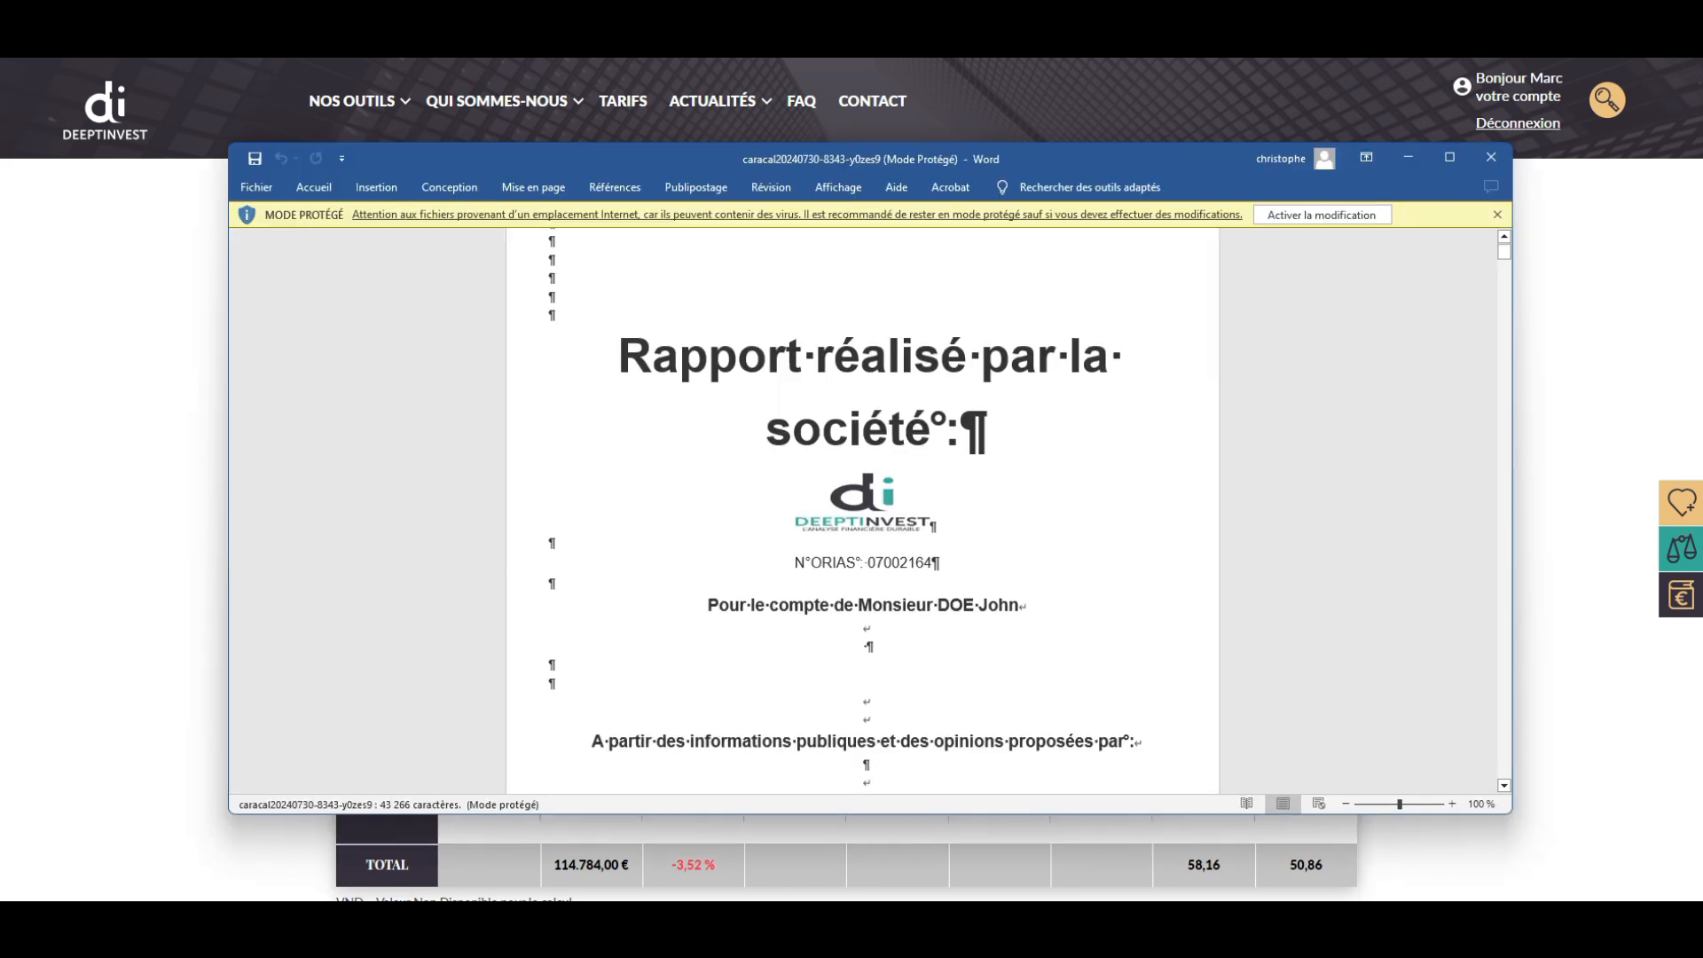
# Step: Read through the generated report in Word, covering the portfolio summary, simulated future performance, fund sheets and SCPI risk factors
pyautogui.scroll(-15, 860, 510)
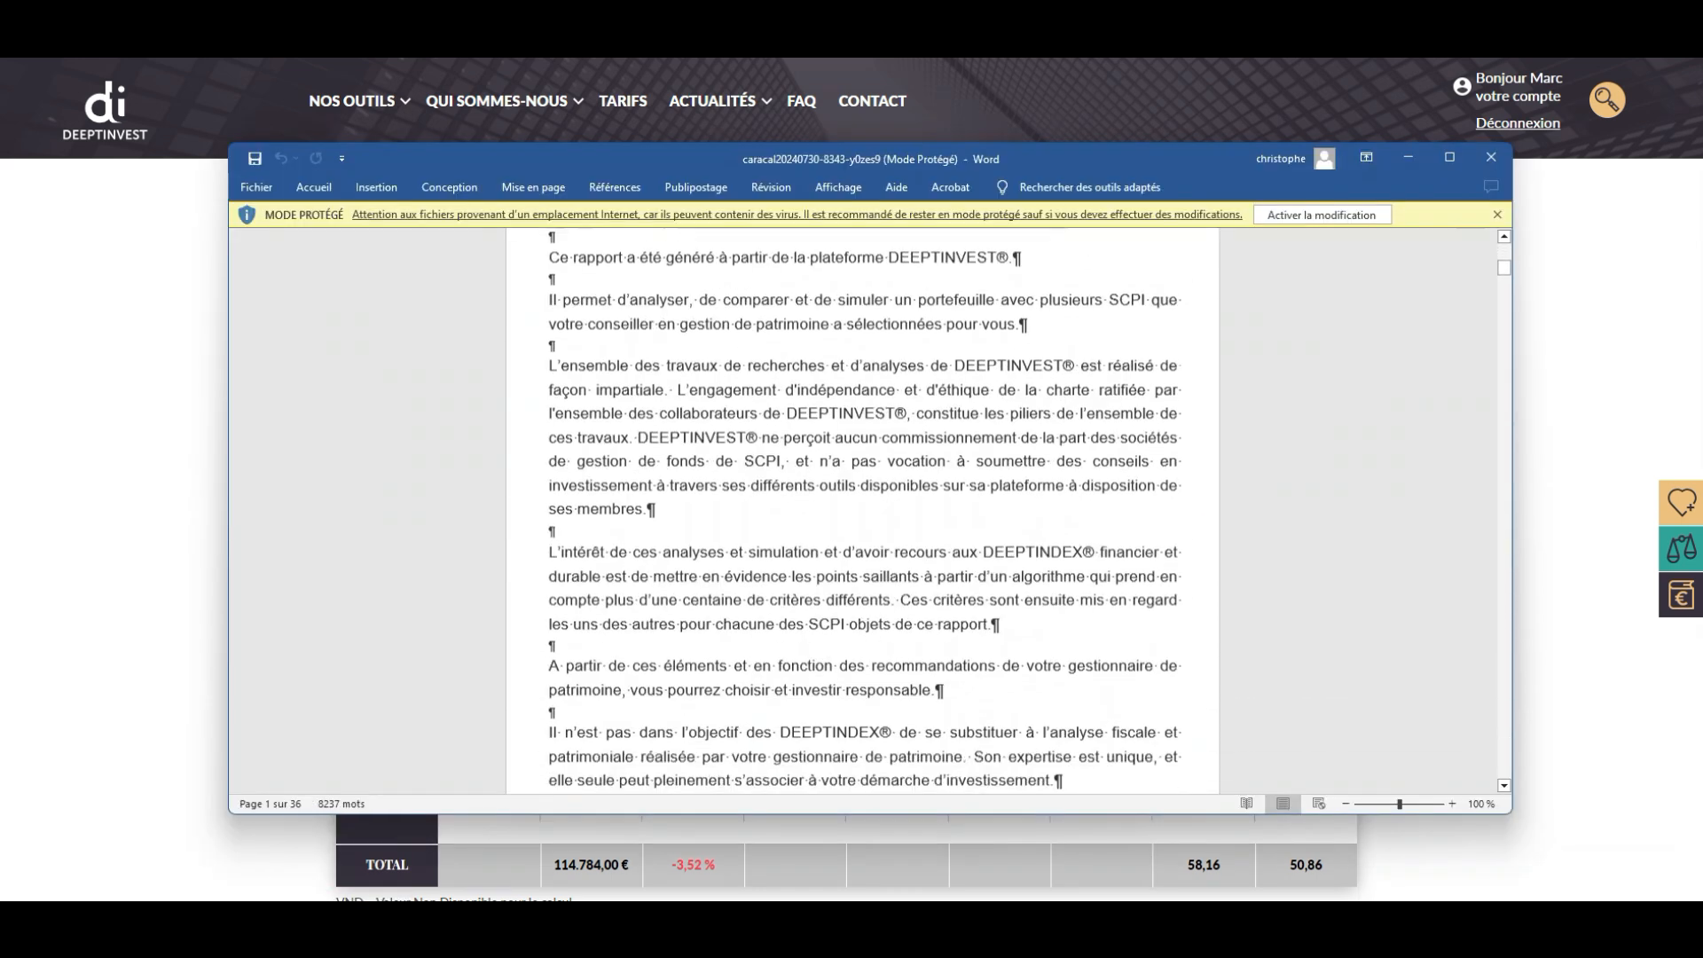
pyautogui.scroll(-20, 861, 510)
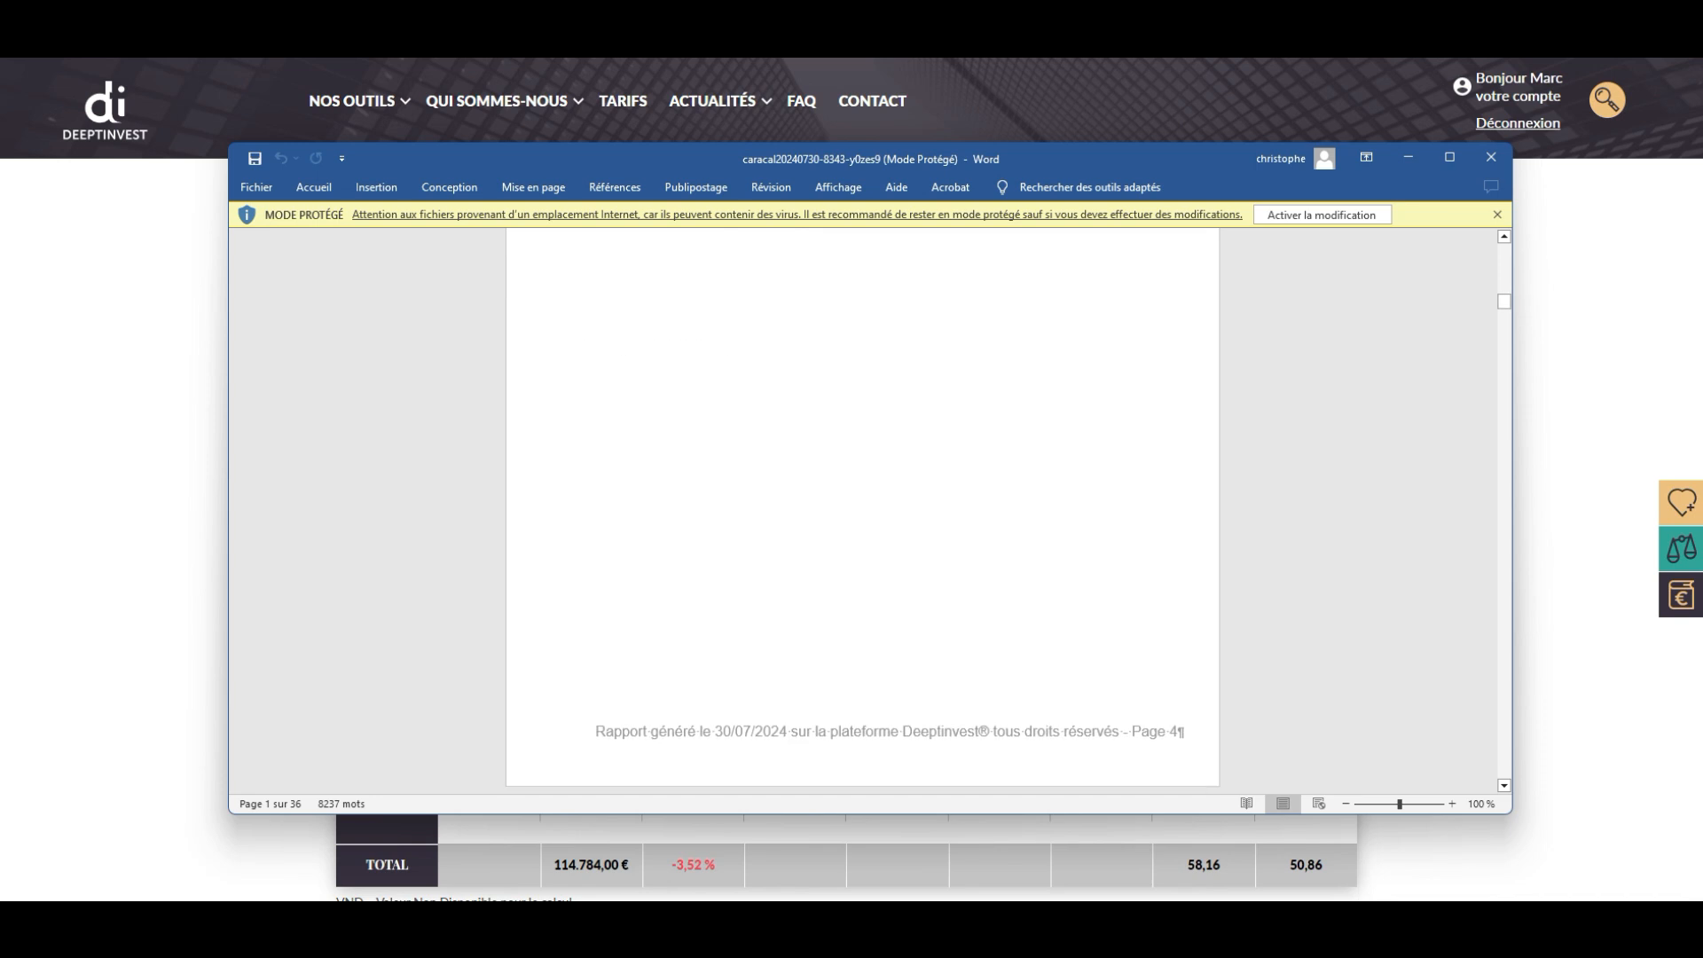
pyautogui.scroll(-8, 861, 510)
pyautogui.scroll(-12, 860, 510)
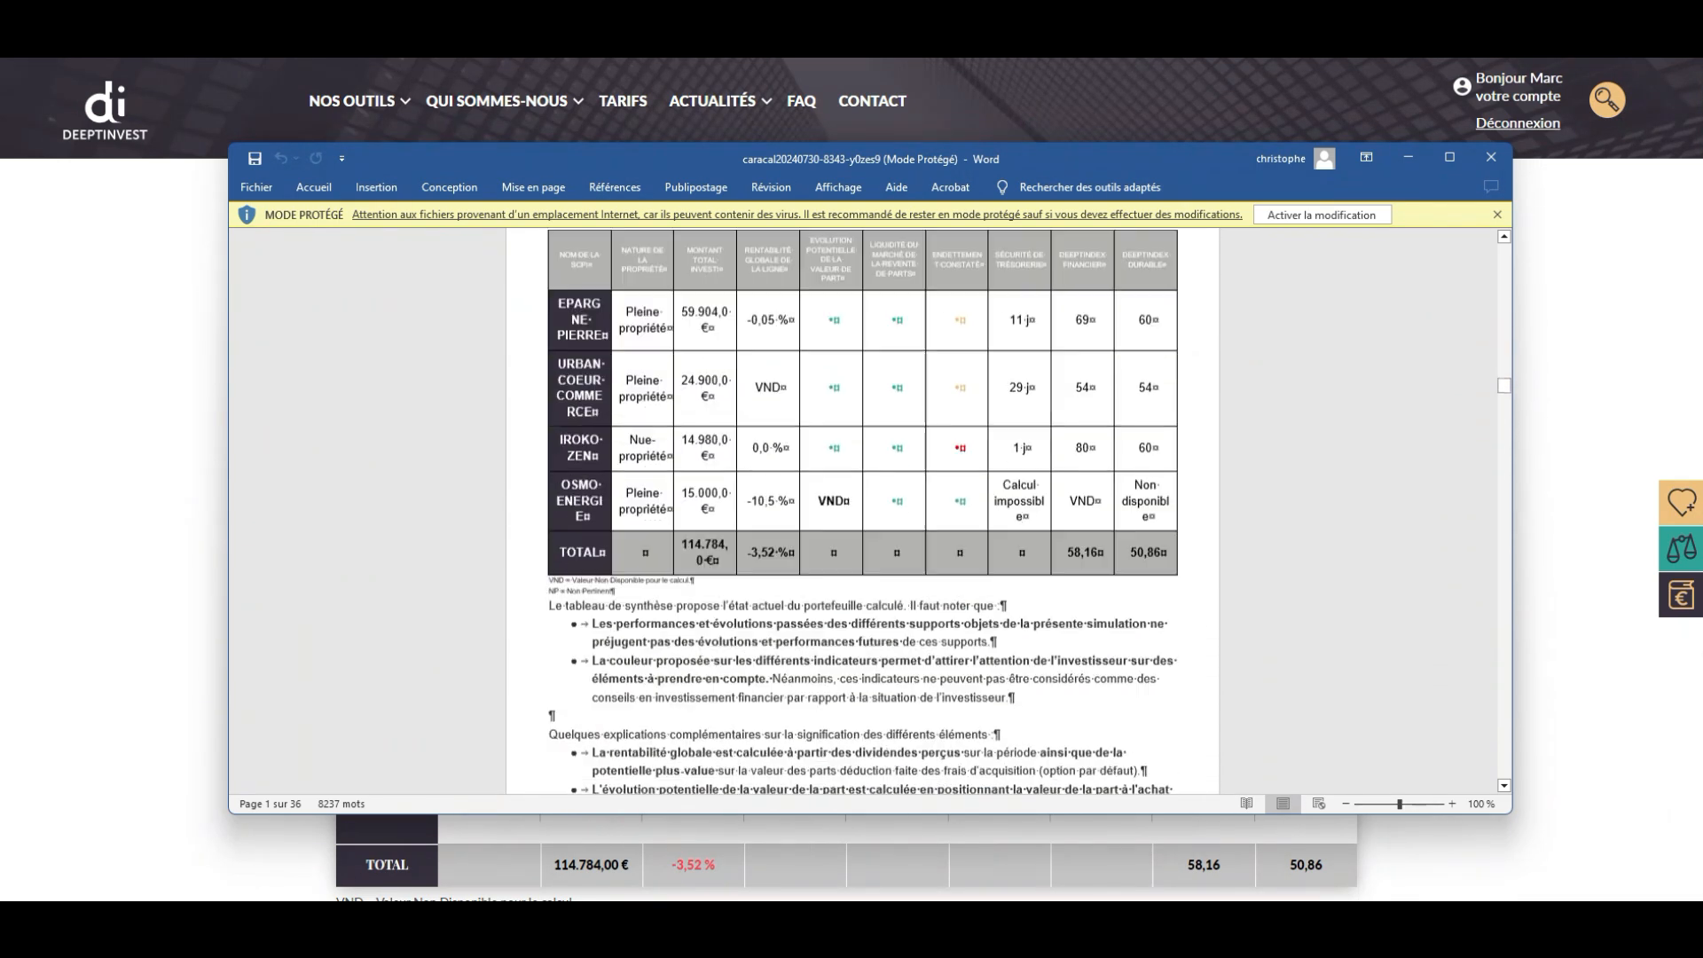
pyautogui.scroll(-5, 861, 510)
pyautogui.scroll(-8, 861, 510)
pyautogui.scroll(-5, 860, 510)
pyautogui.scroll(-10, 860, 510)
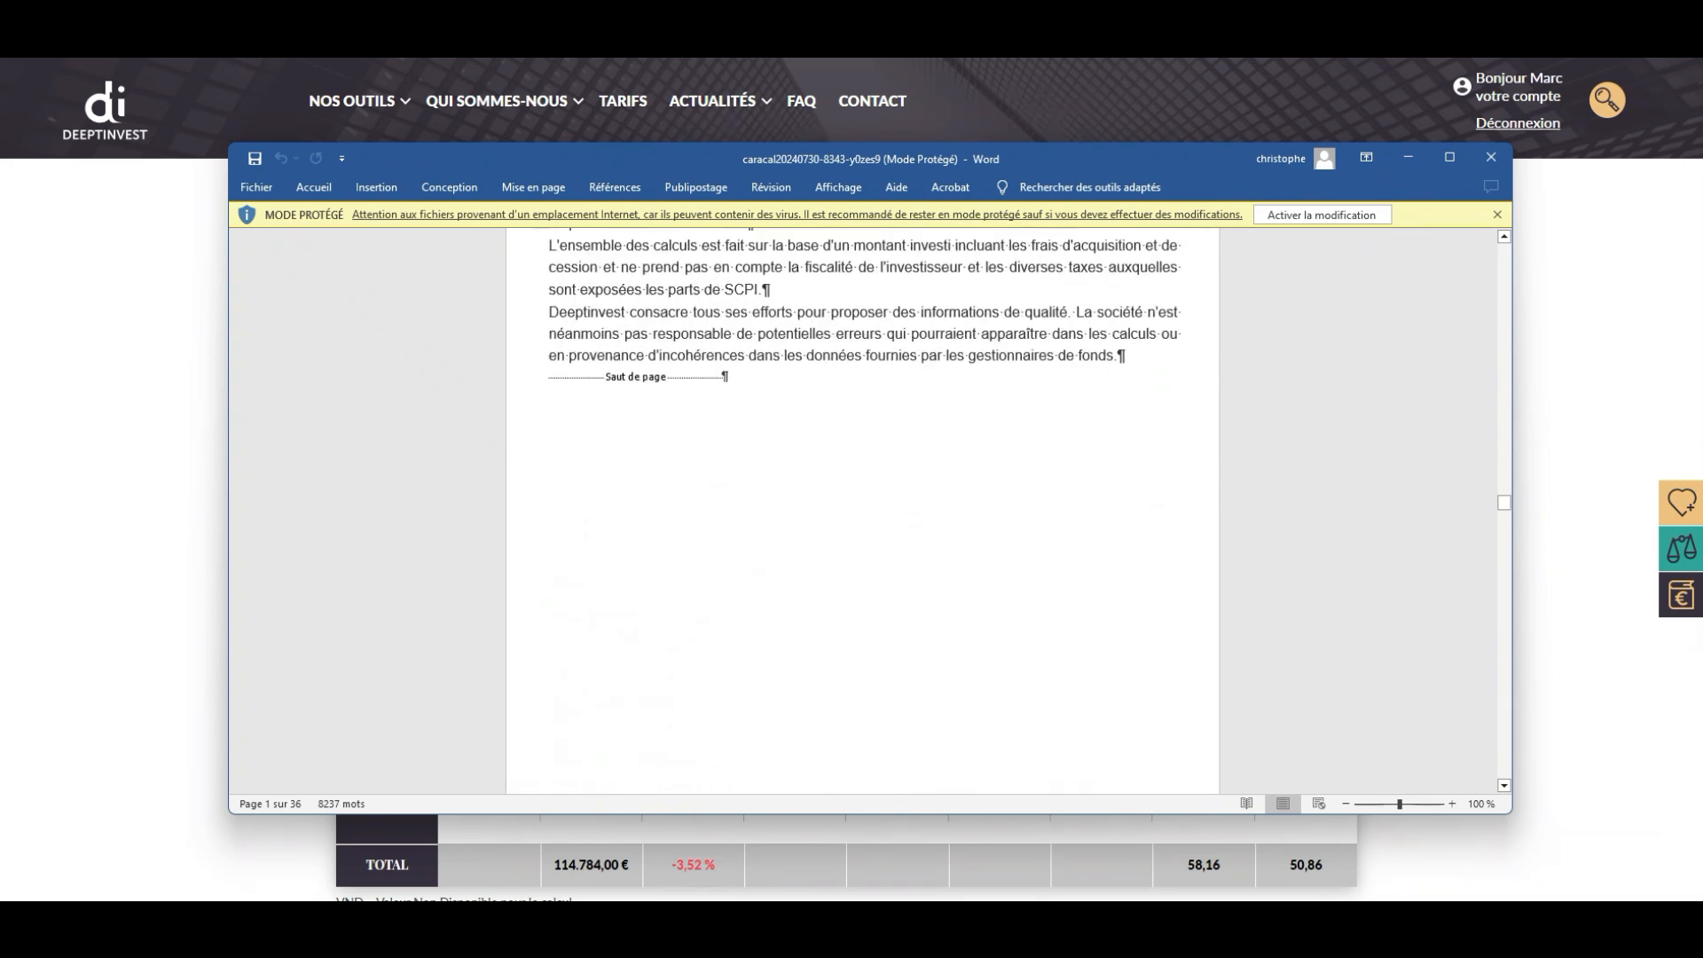
pyautogui.scroll(-9, 860, 510)
pyautogui.scroll(-8, 860, 510)
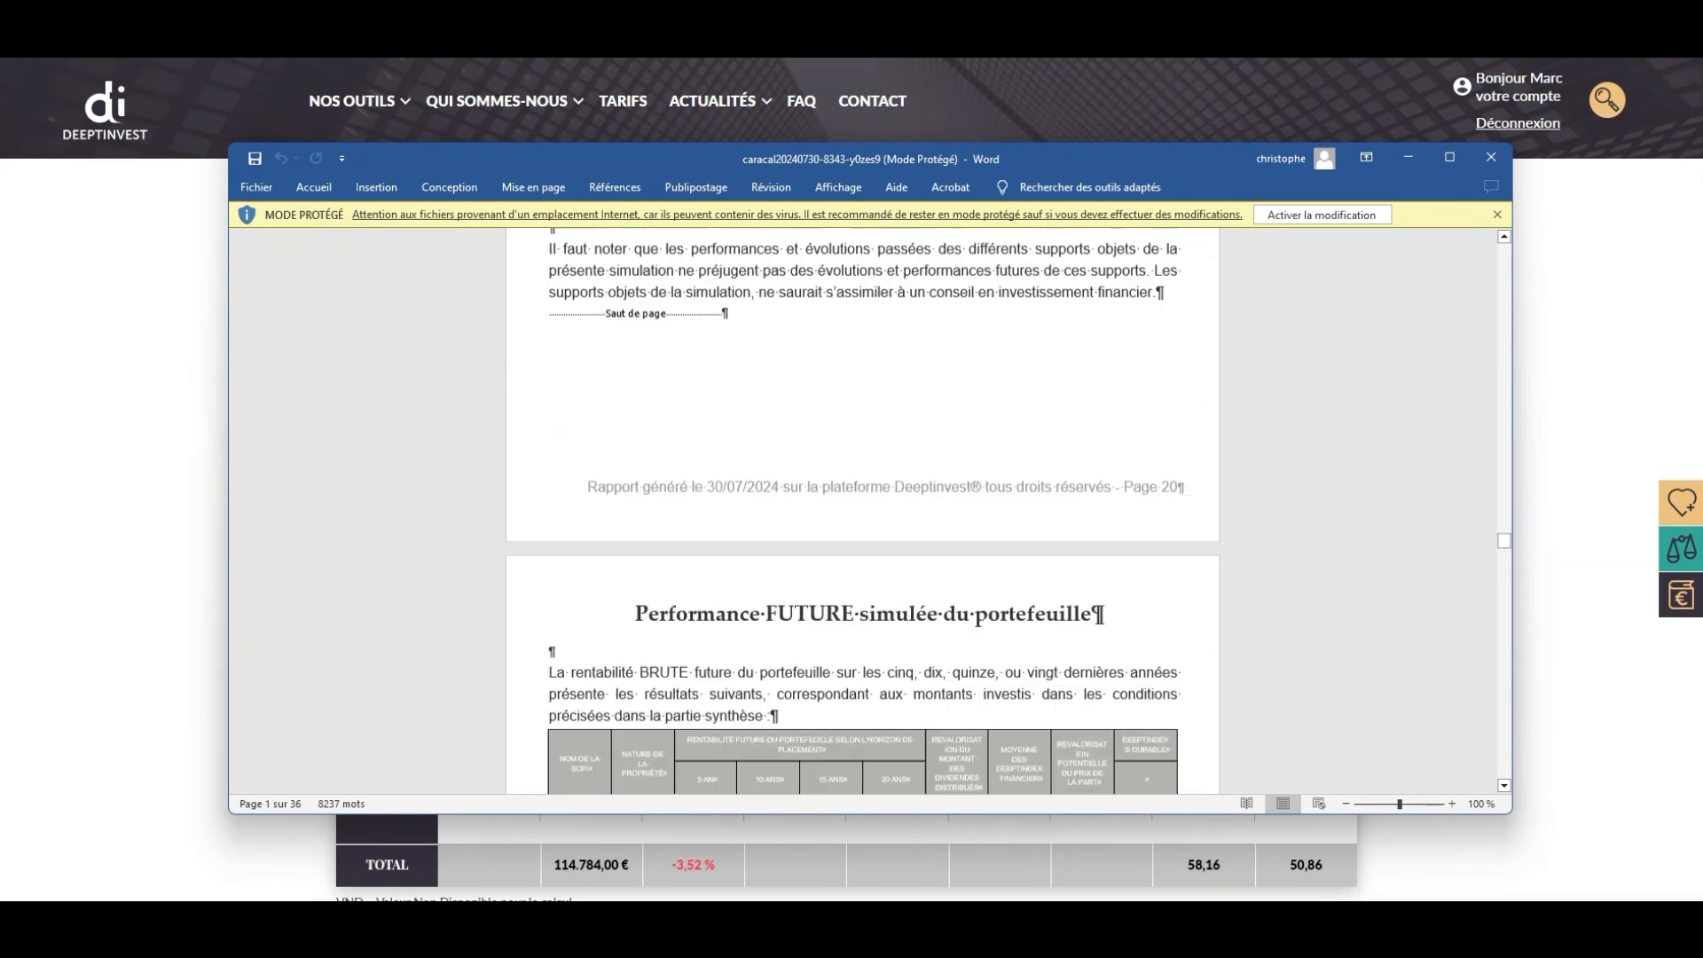
pyautogui.scroll(-8, 861, 510)
pyautogui.scroll(-20, 860, 510)
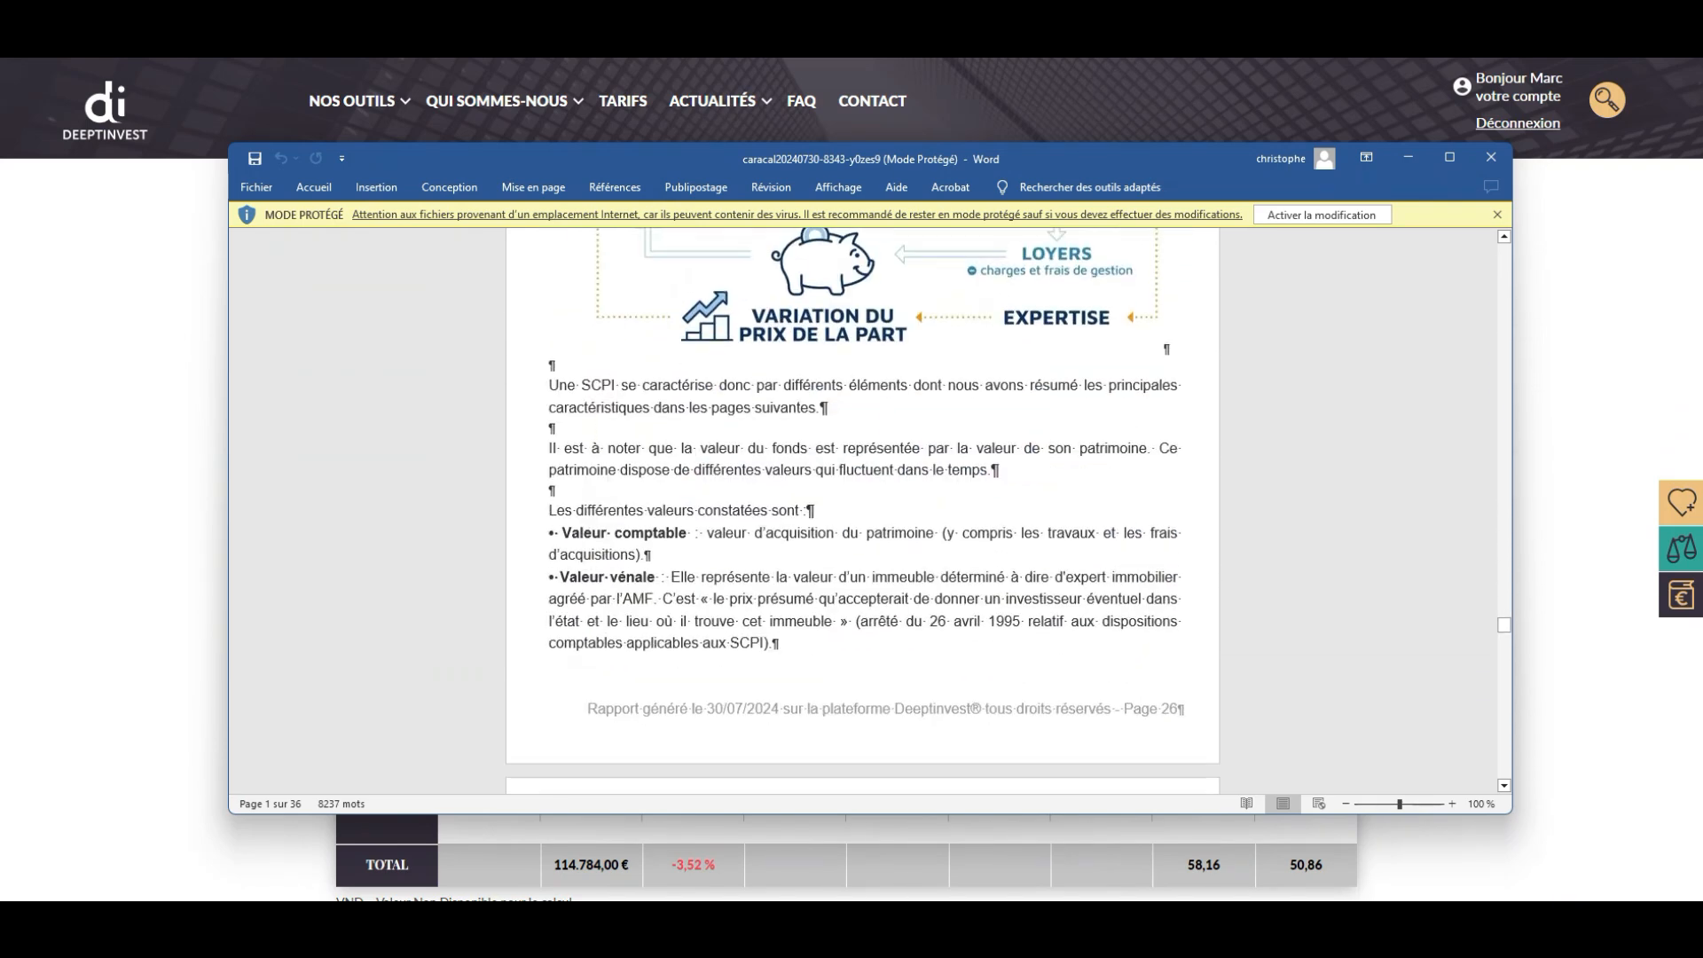
pyautogui.scroll(-8, 860, 510)
pyautogui.scroll(-10, 861, 510)
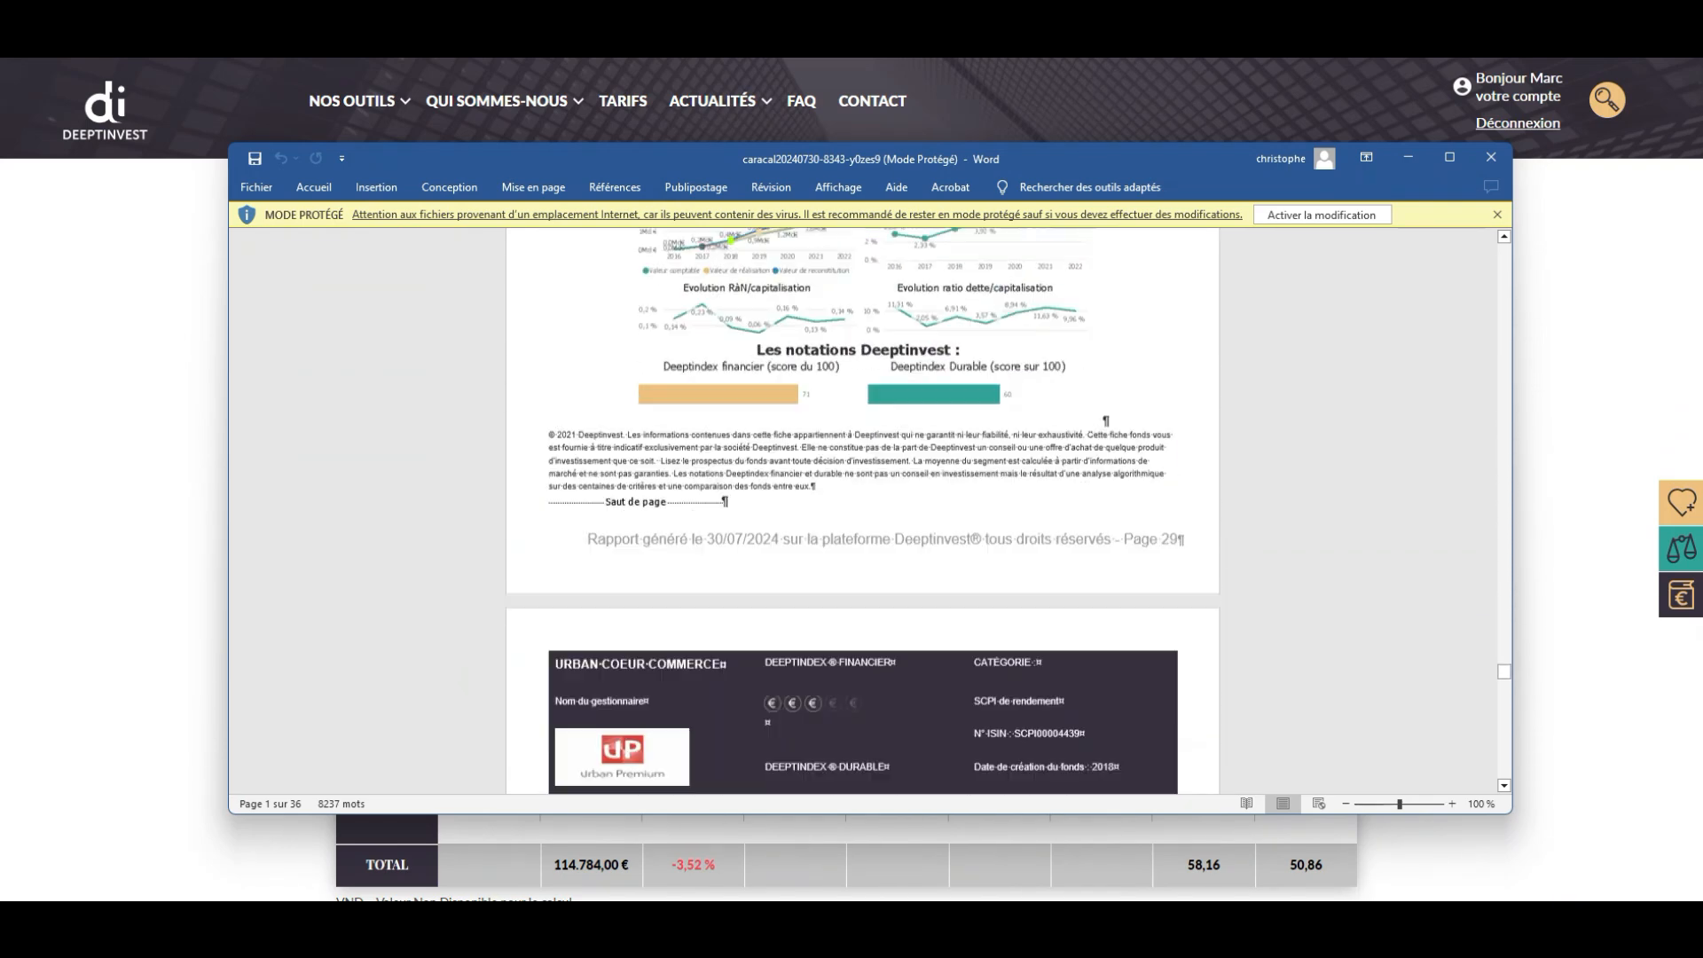
pyautogui.scroll(-12, 860, 510)
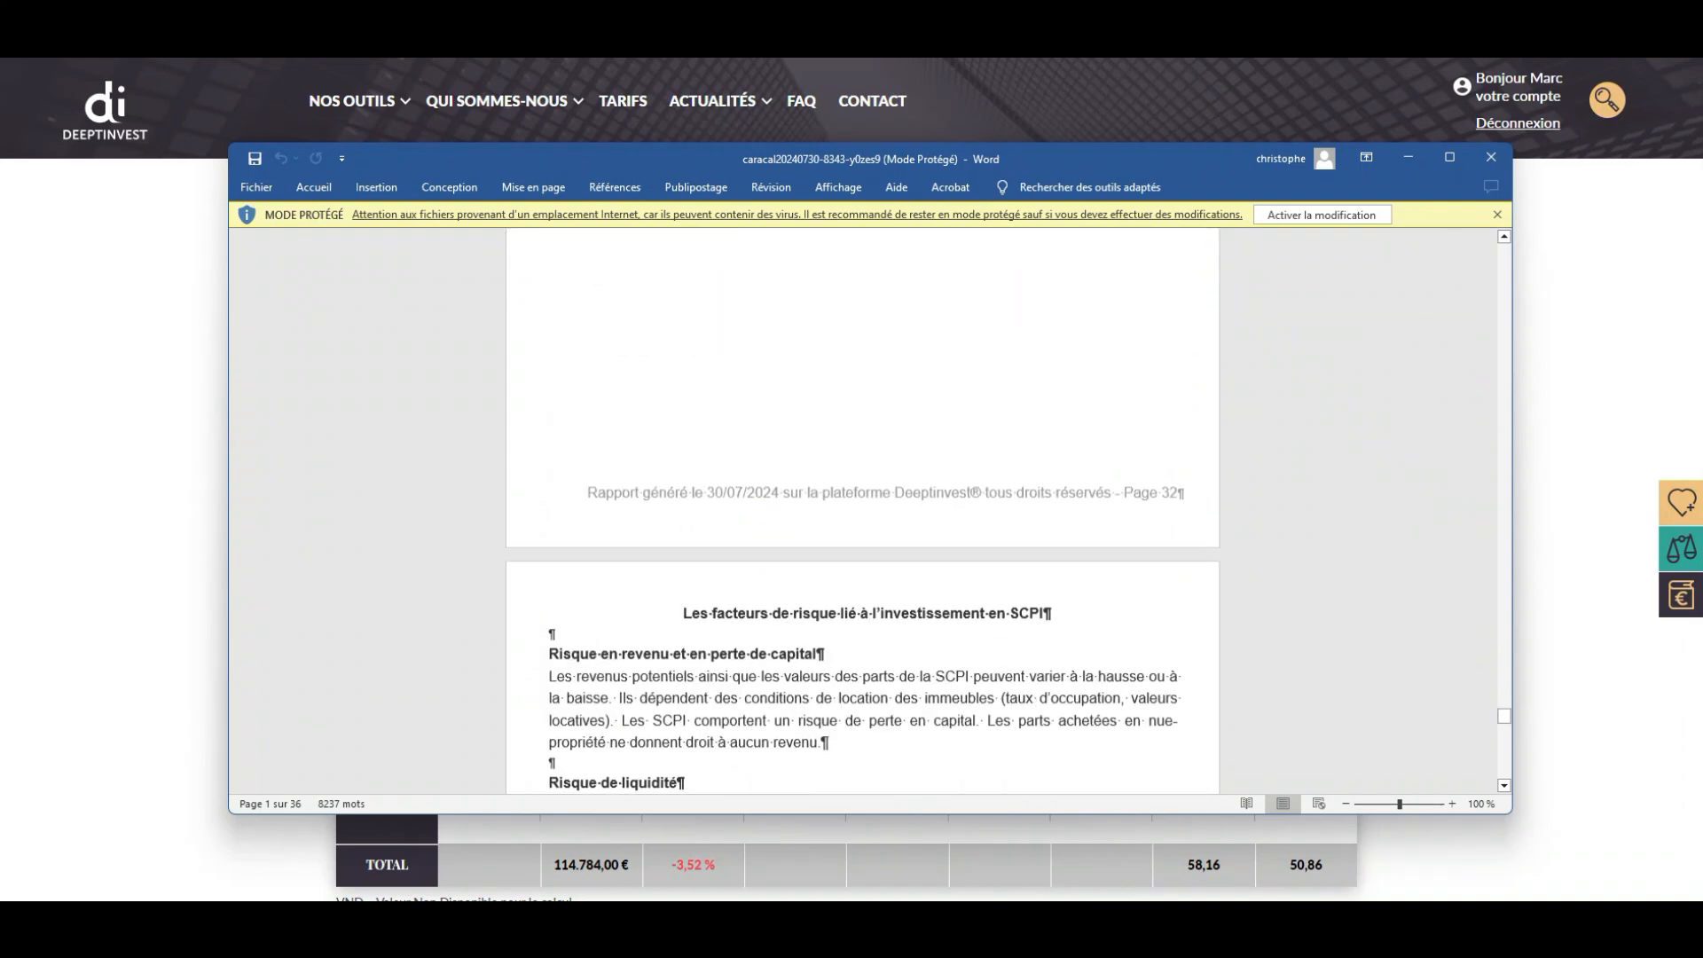
pyautogui.scroll(-10, 861, 510)
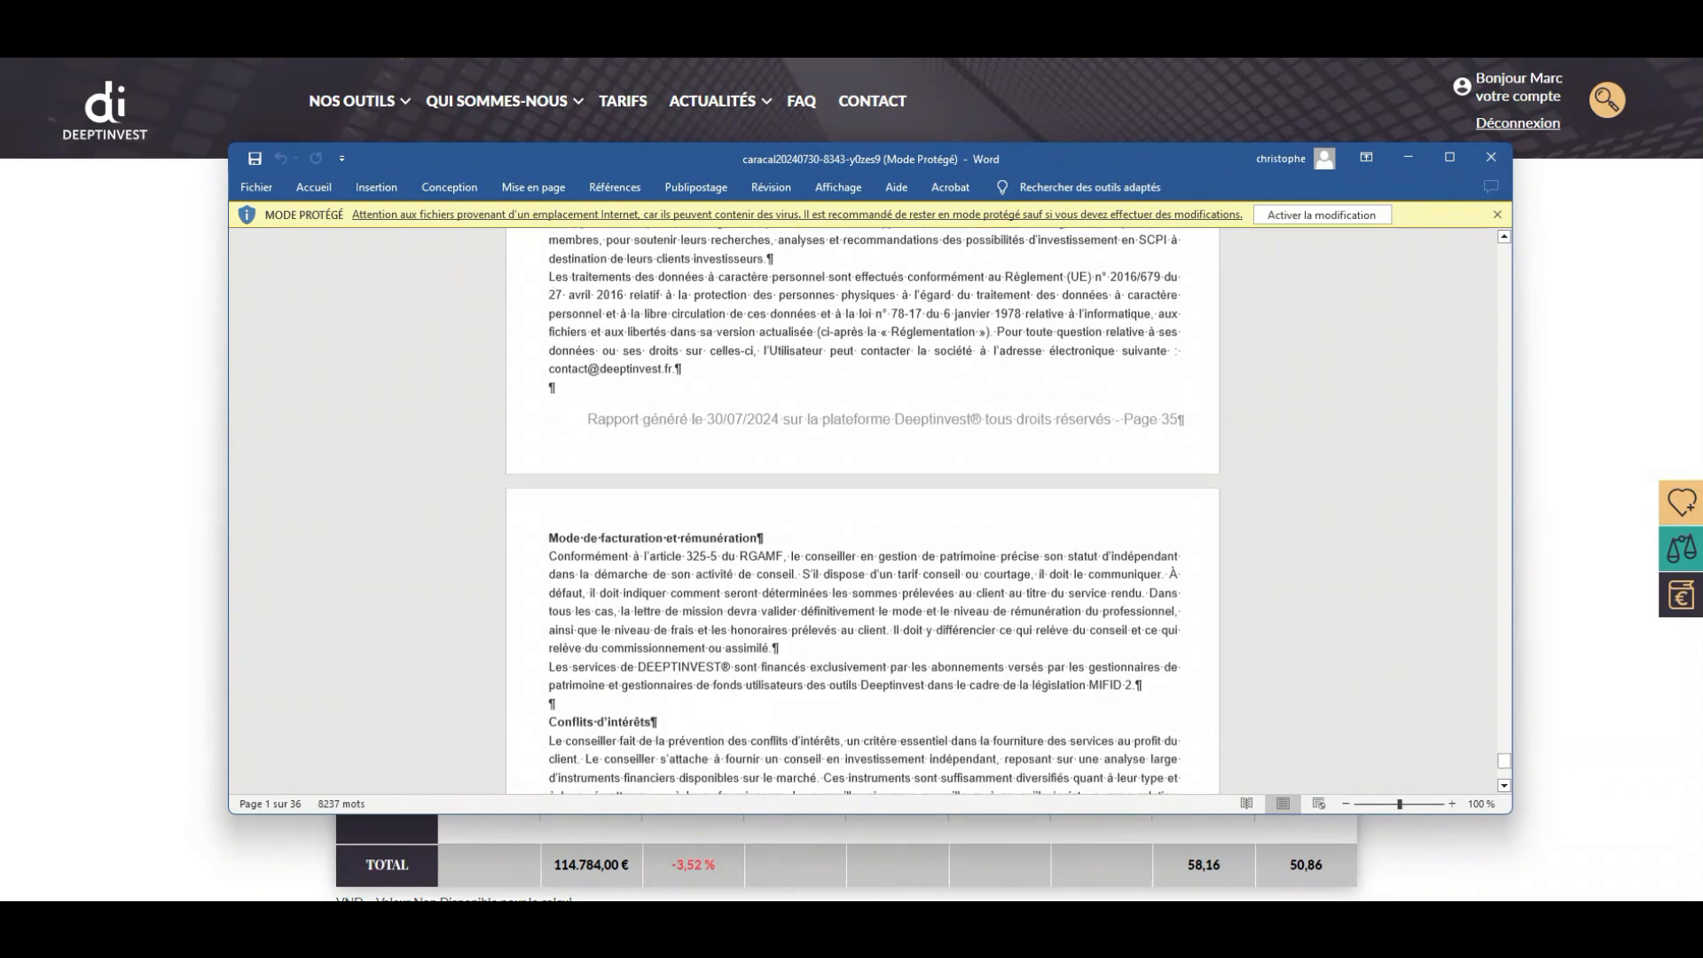